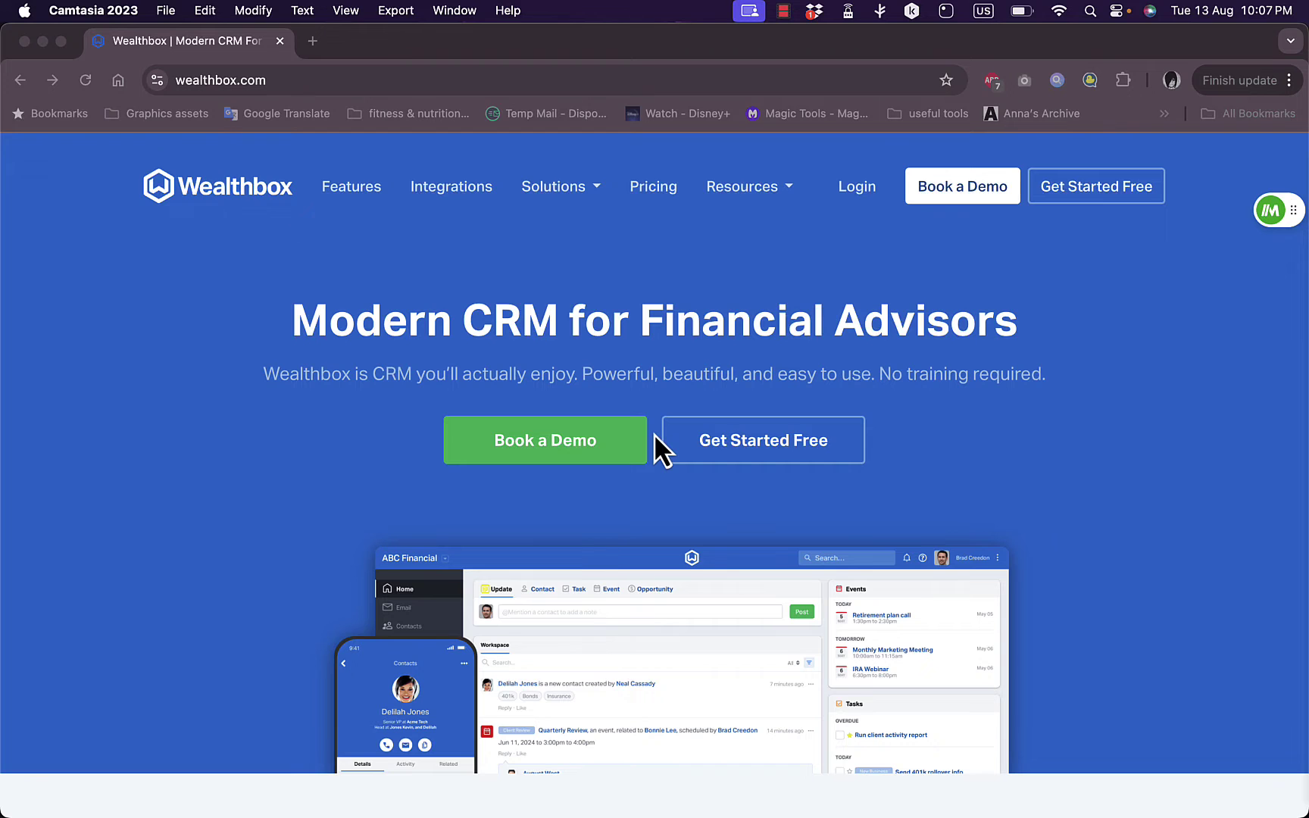
Step: Scroll down through the Wealthbox website homepage content
{"action": "scroll", "coordinate": [654, 436], "scroll_direction": "down", "scroll_amount": 10}
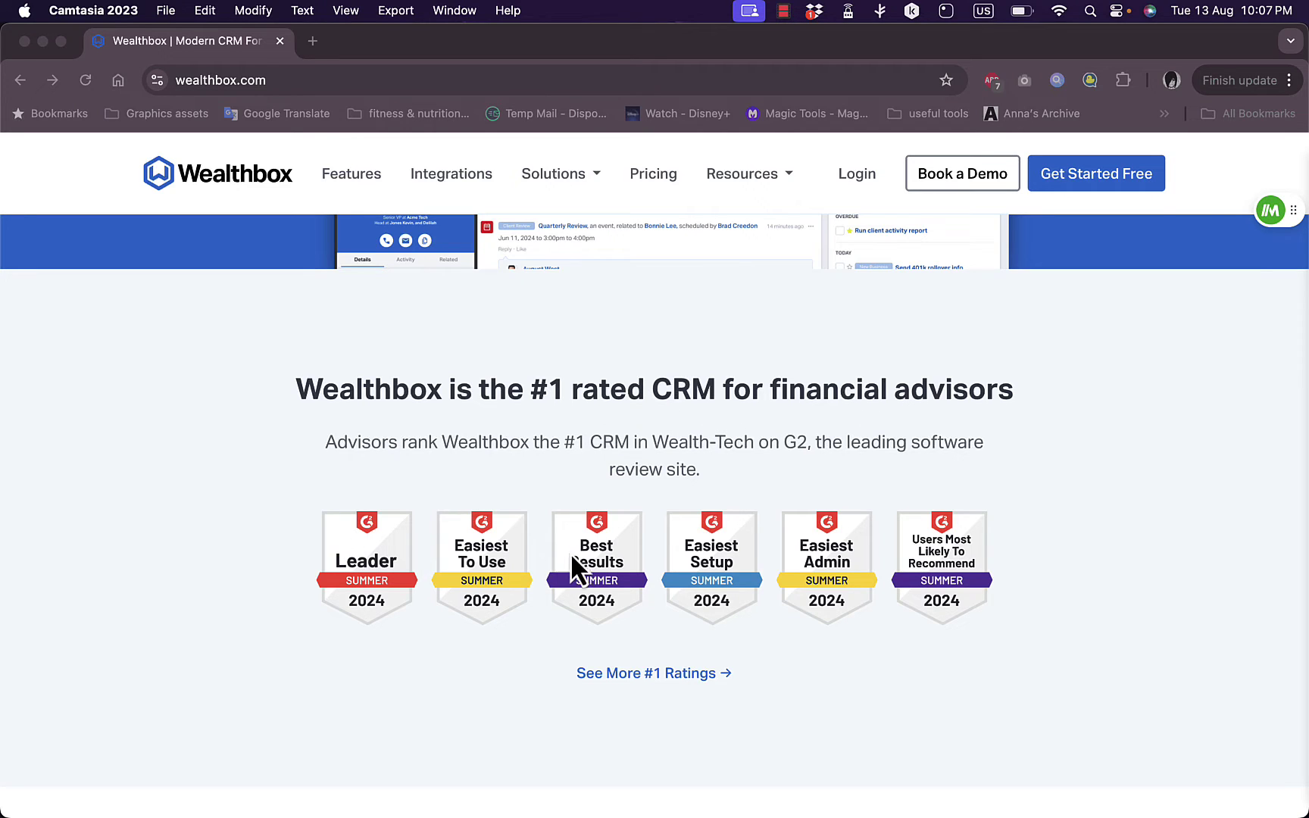
{"action": "scroll", "coordinate": [1111, 561], "scroll_direction": "down", "scroll_amount": 8}
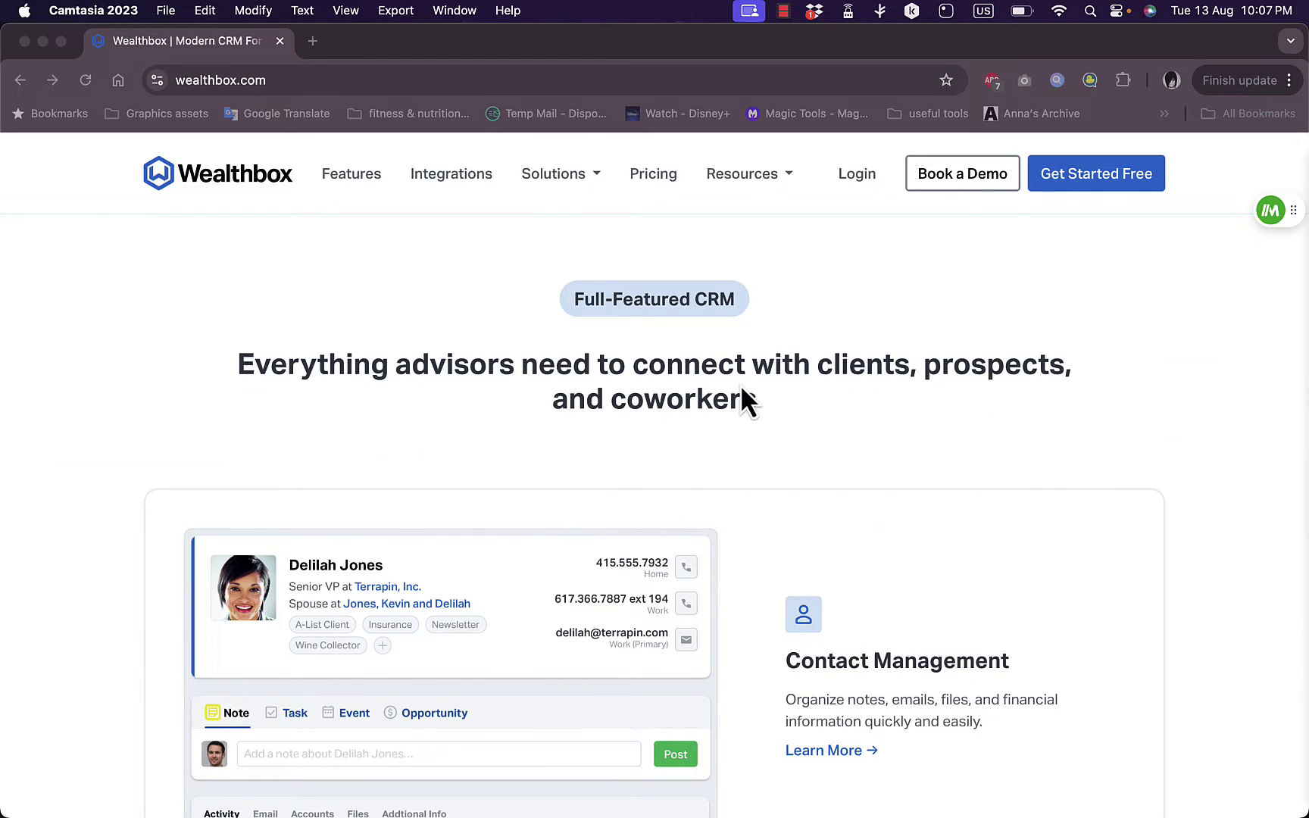
{"action": "scroll", "coordinate": [1208, 384], "scroll_direction": "down", "scroll_amount": 3}
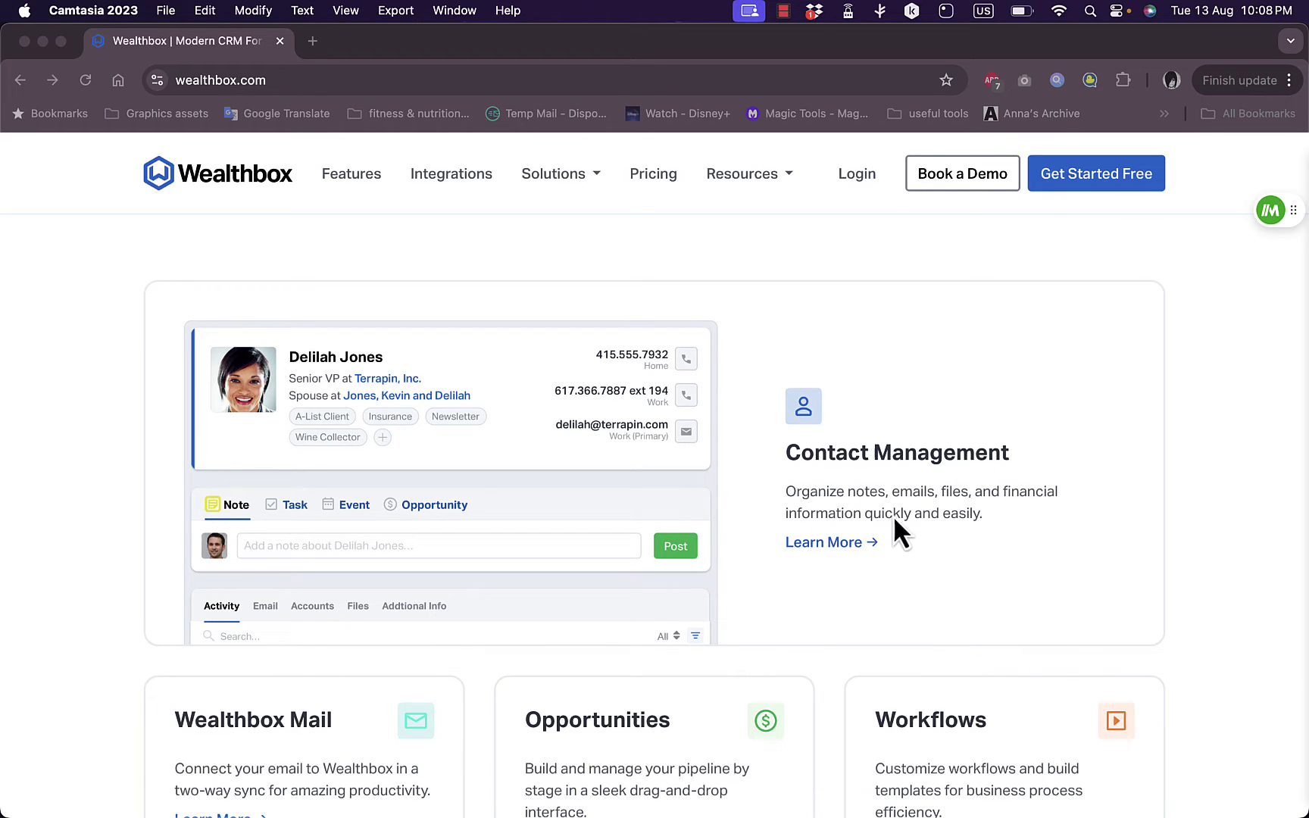
{"action": "scroll", "coordinate": [901, 485], "scroll_direction": "down", "scroll_amount": 5}
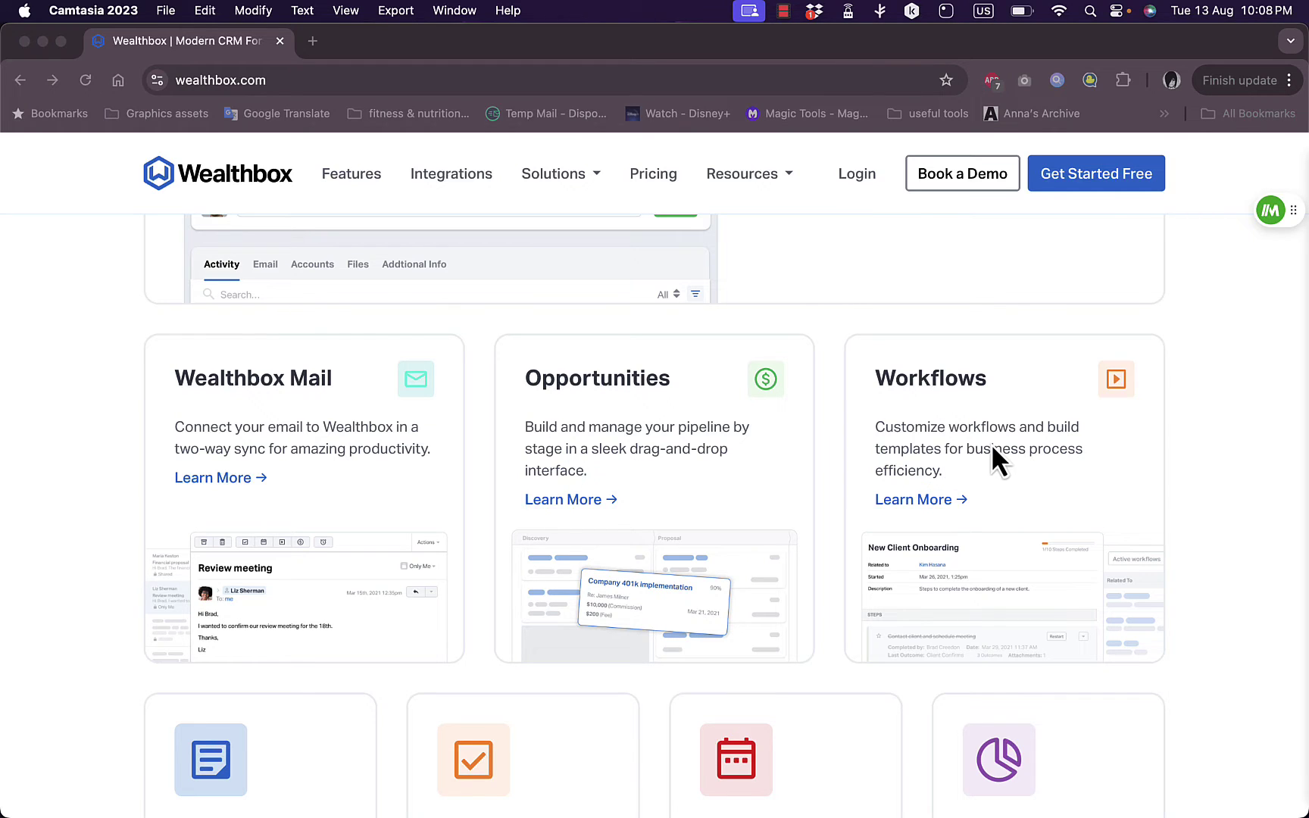
{"action": "scroll", "coordinate": [972, 500], "scroll_direction": "down", "scroll_amount": 6}
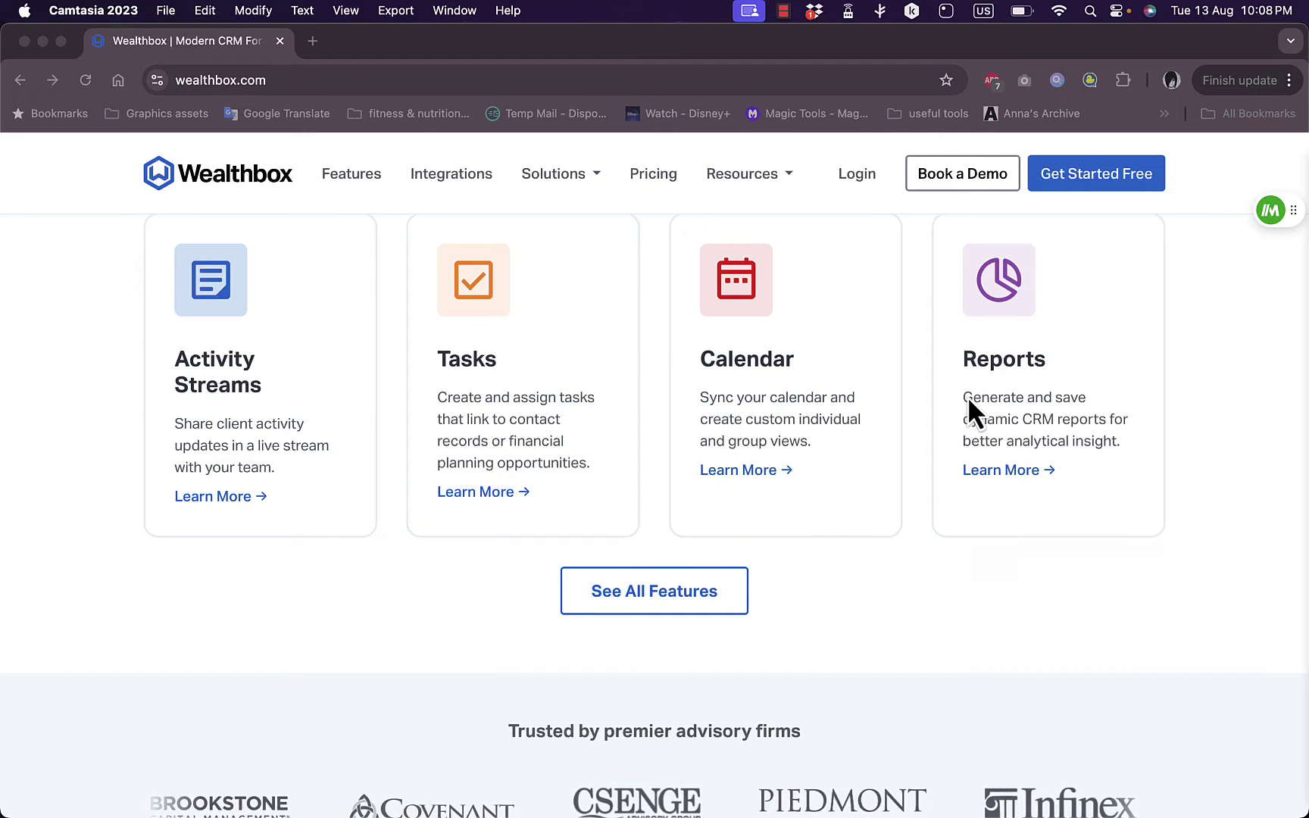
{"action": "scroll", "coordinate": [665, 606], "scroll_direction": "down", "scroll_amount": 5}
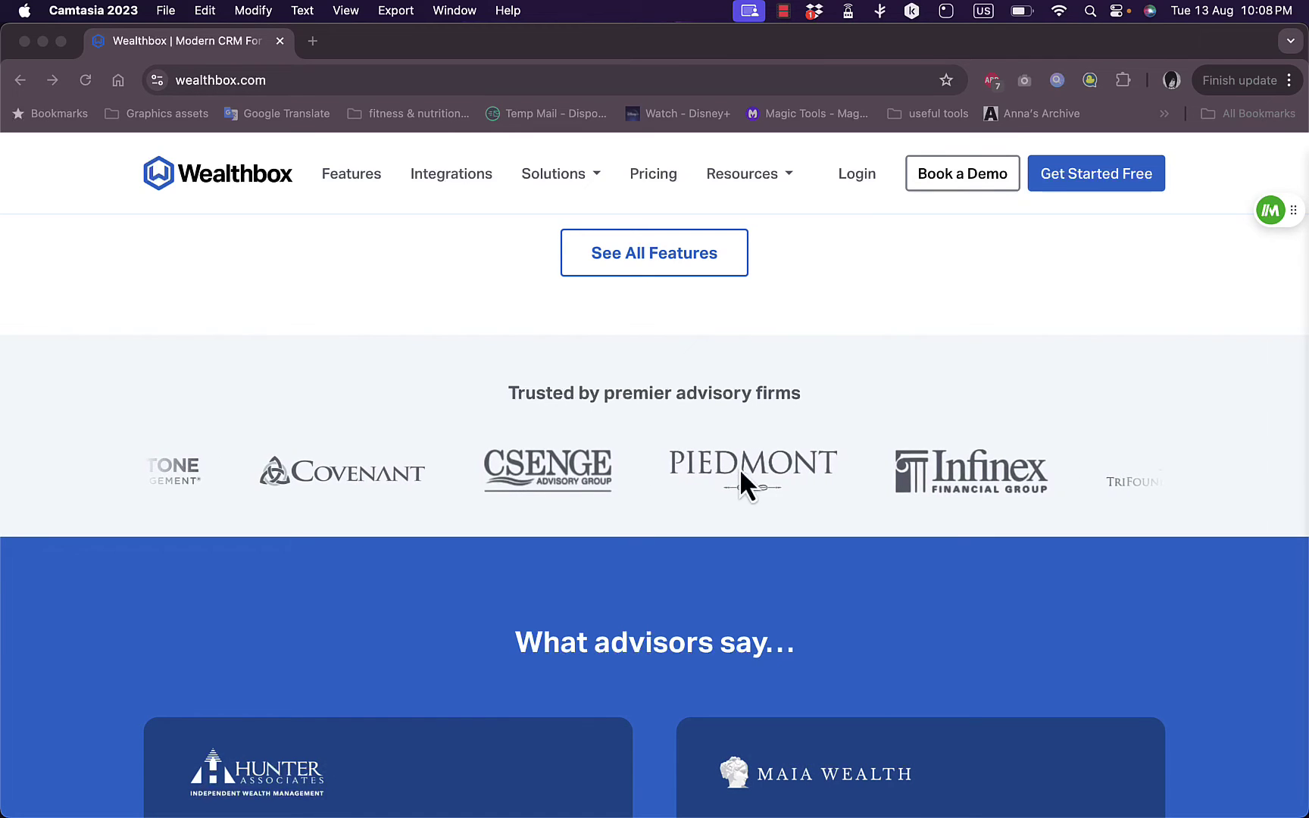
{"action": "scroll", "coordinate": [720, 461], "scroll_direction": "down", "scroll_amount": 4}
{"action": "scroll", "coordinate": [719, 461], "scroll_direction": "down", "scroll_amount": 10}
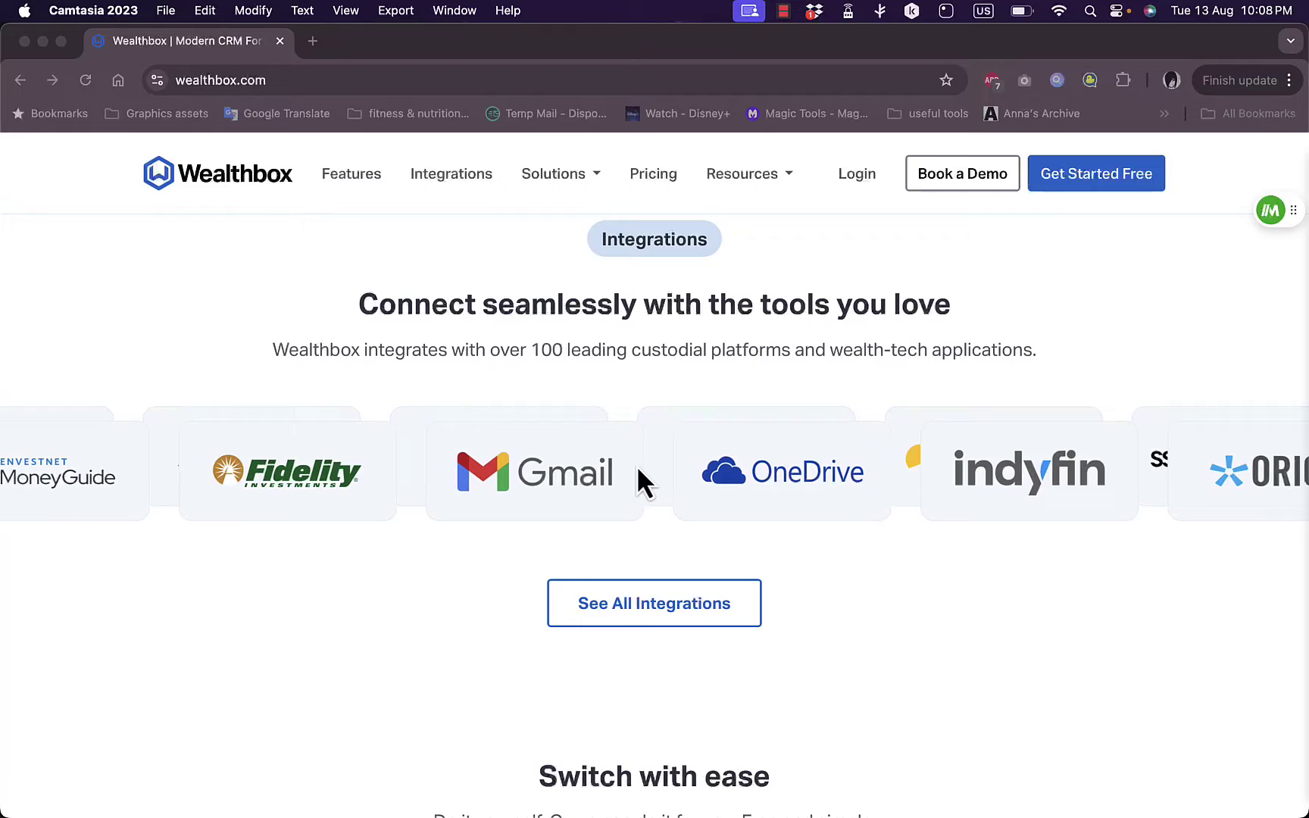
{"action": "scroll", "coordinate": [719, 492], "scroll_direction": "down", "scroll_amount": 8}
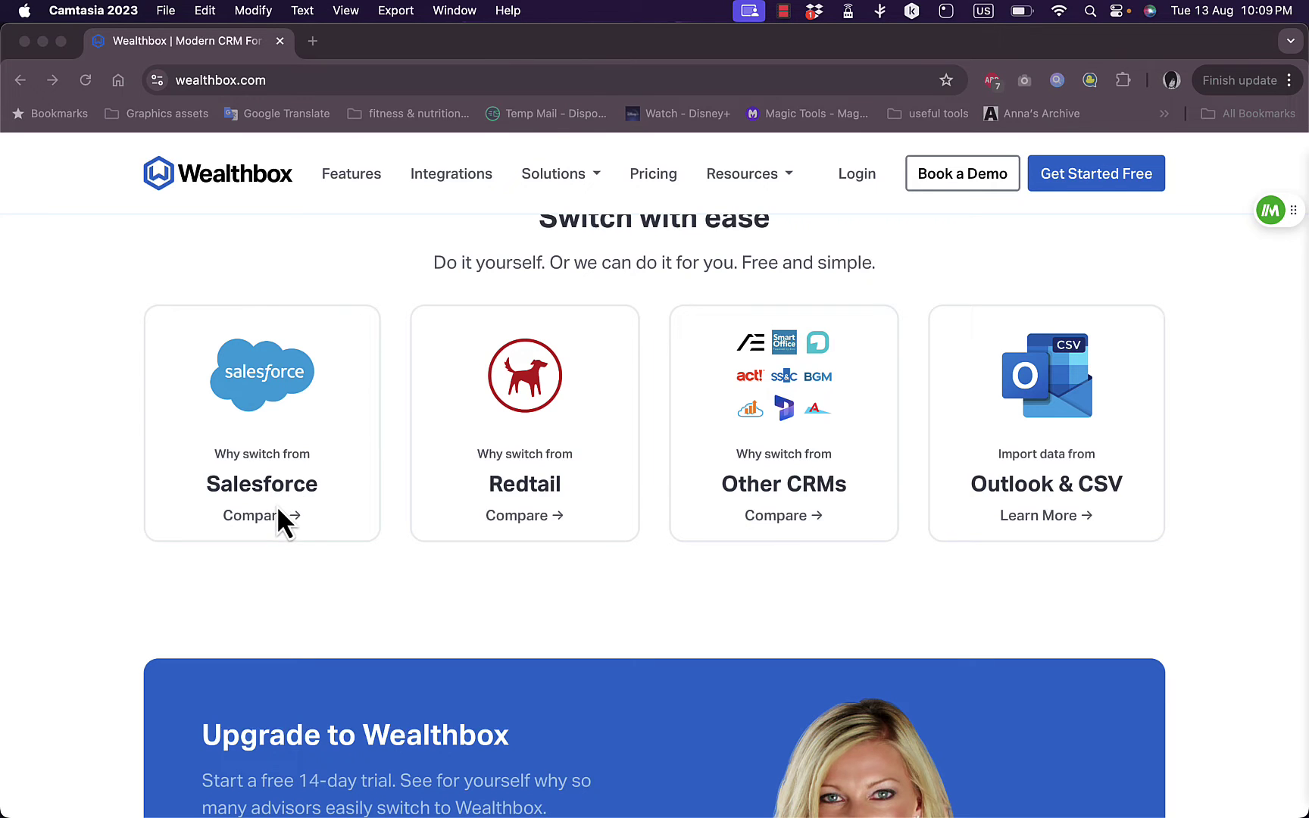
{"action": "left_click", "coordinate": [423, 446]}
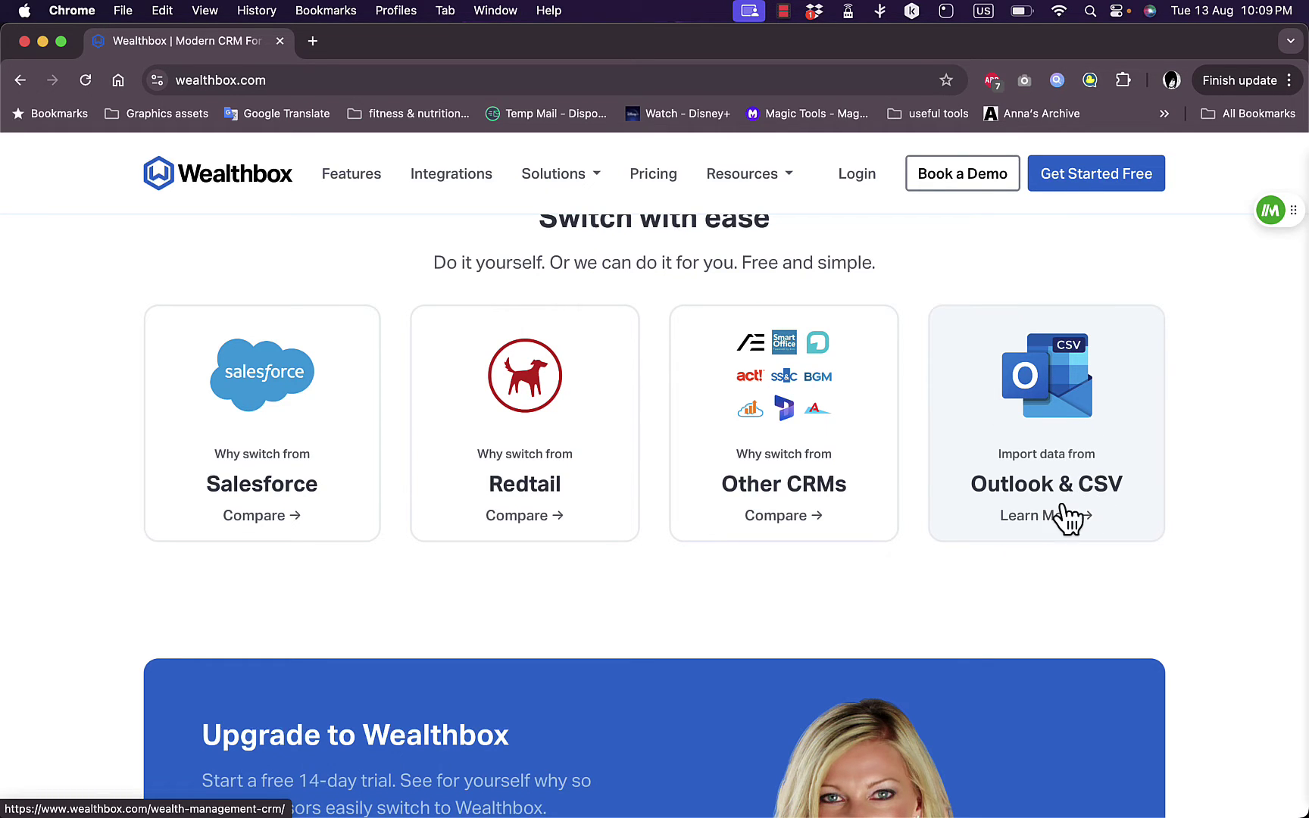
{"action": "scroll", "coordinate": [831, 593], "scroll_direction": "down", "scroll_amount": 1}
{"action": "scroll", "coordinate": [832, 589], "scroll_direction": "down", "scroll_amount": 10}
{"action": "scroll", "coordinate": [831, 589], "scroll_direction": "up", "scroll_amount": 20}
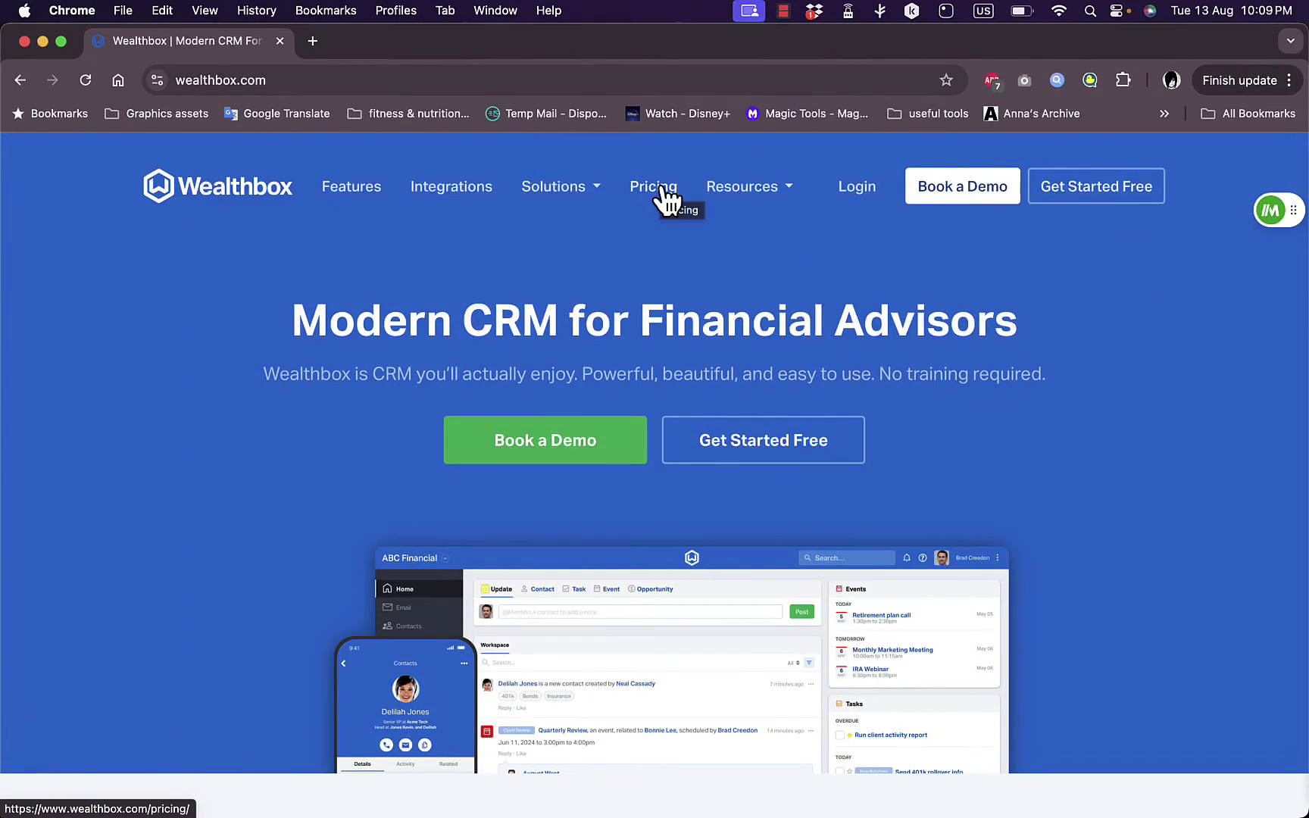
Step: Bring up the pricing page listing the Basic, Pro, Premier and Enterprise plans
{"action": "left_click", "coordinate": [660, 195]}
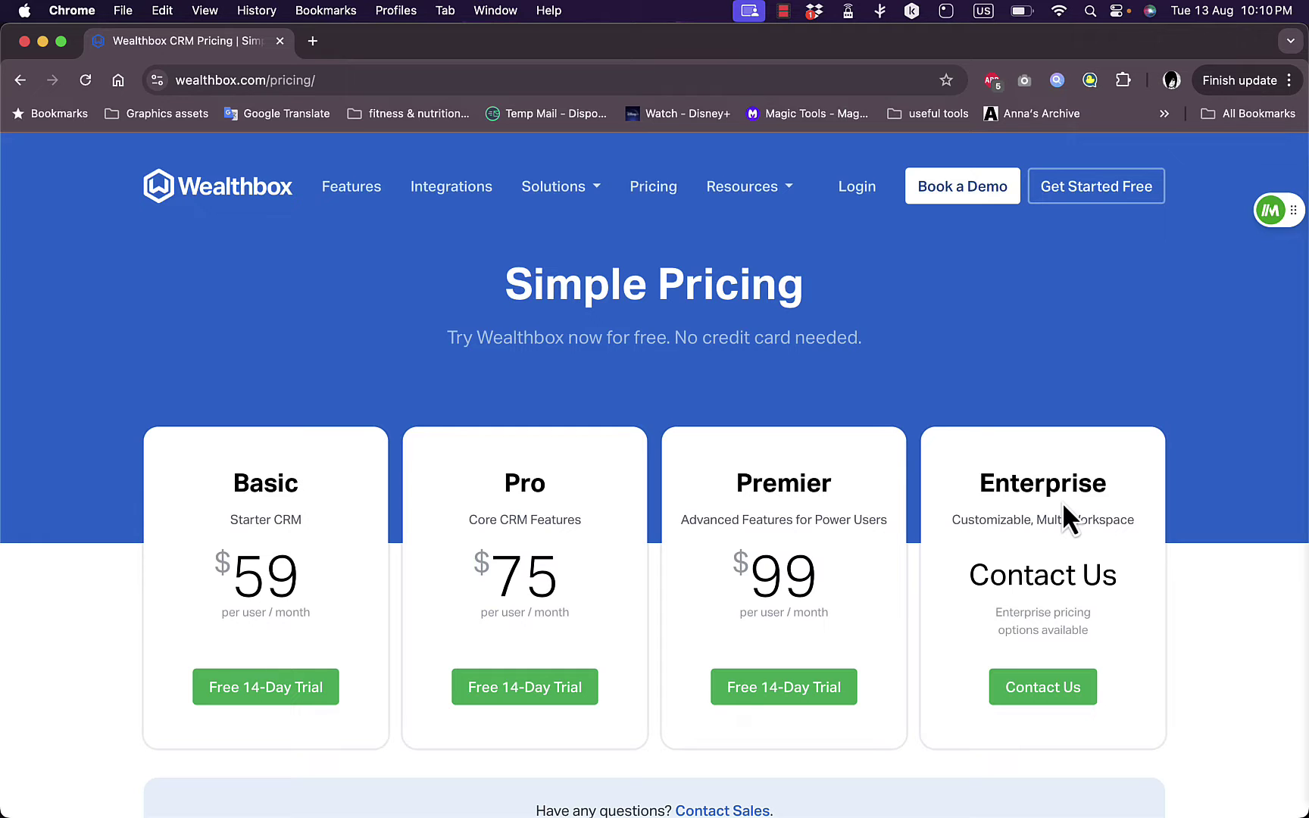
{"action": "scroll", "coordinate": [783, 593], "scroll_direction": "down", "scroll_amount": 10}
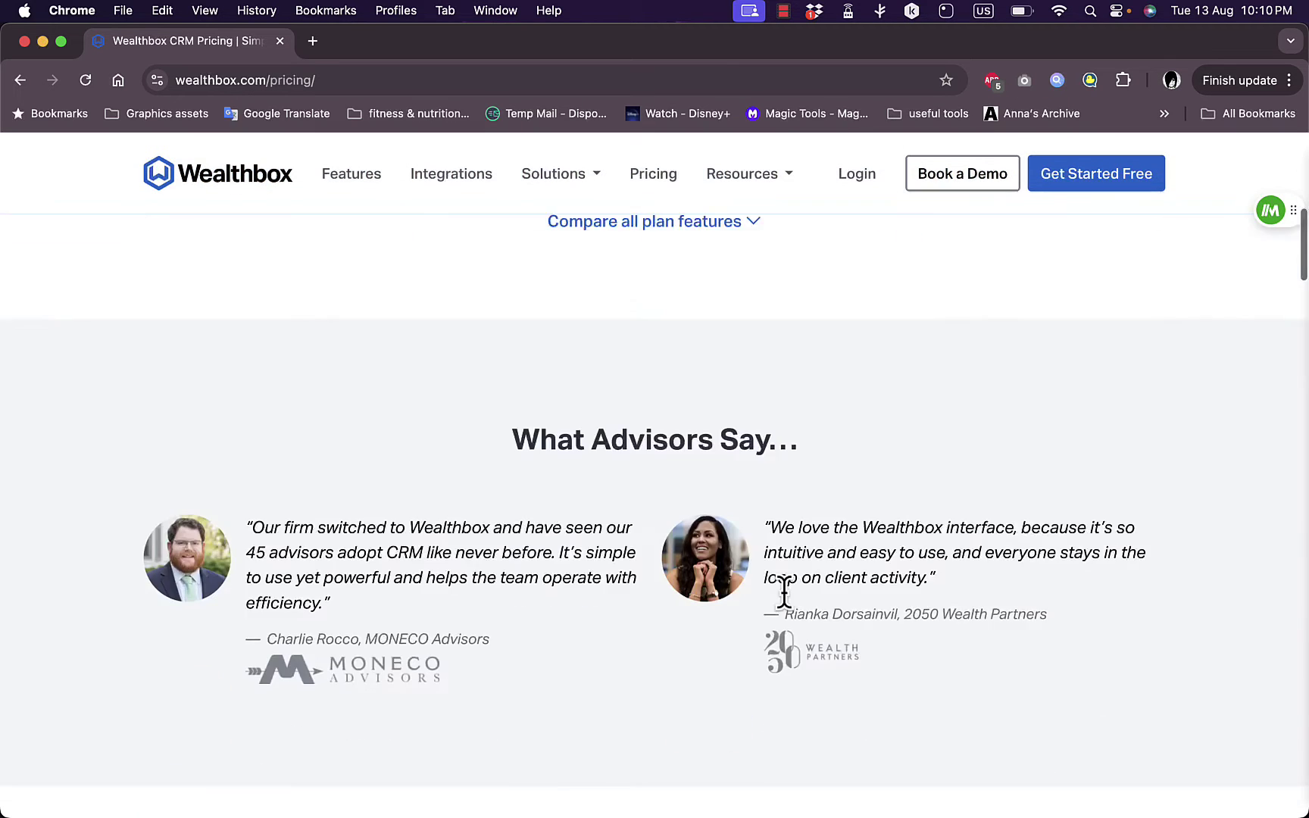
{"action": "scroll", "coordinate": [785, 598], "scroll_direction": "up", "scroll_amount": 8}
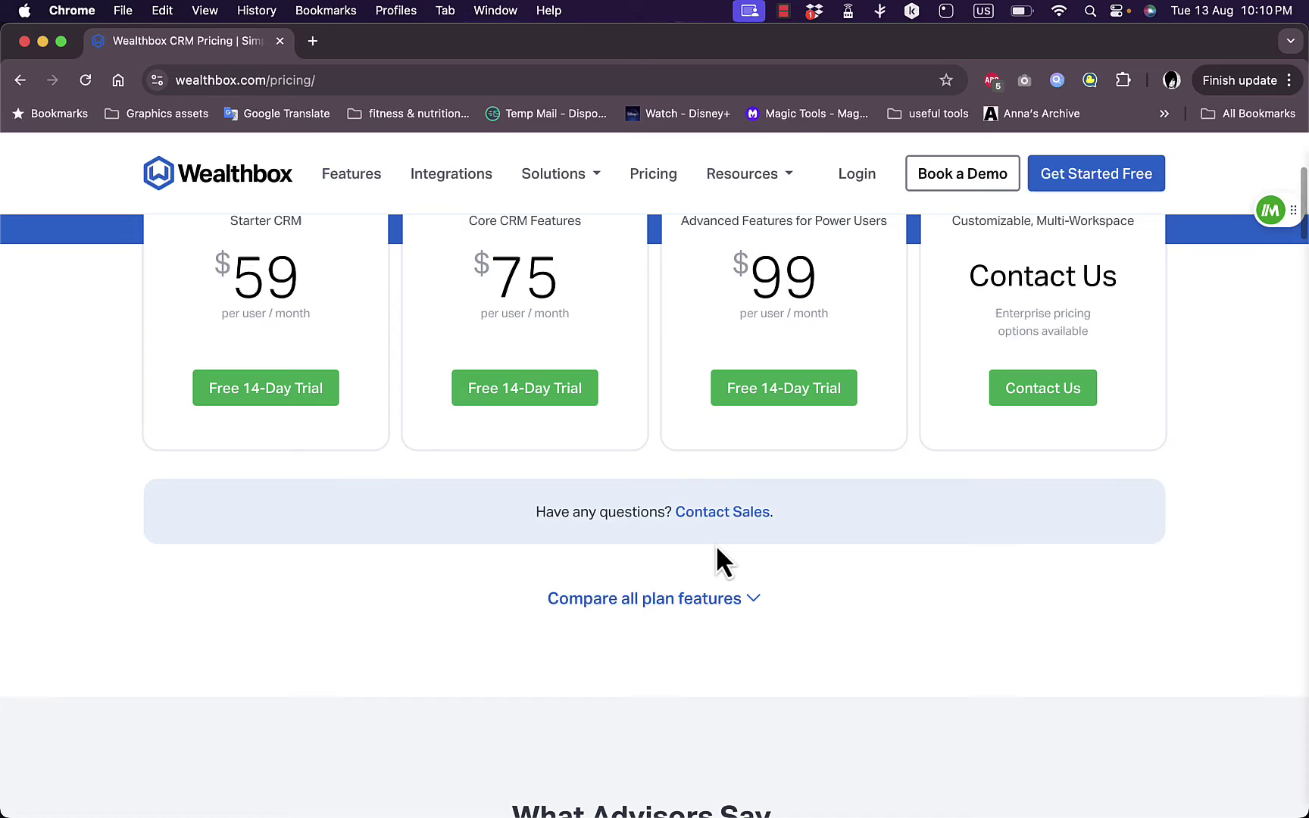
Step: Scroll through the full comparison table of all plan features
{"action": "left_click", "coordinate": [684, 600]}
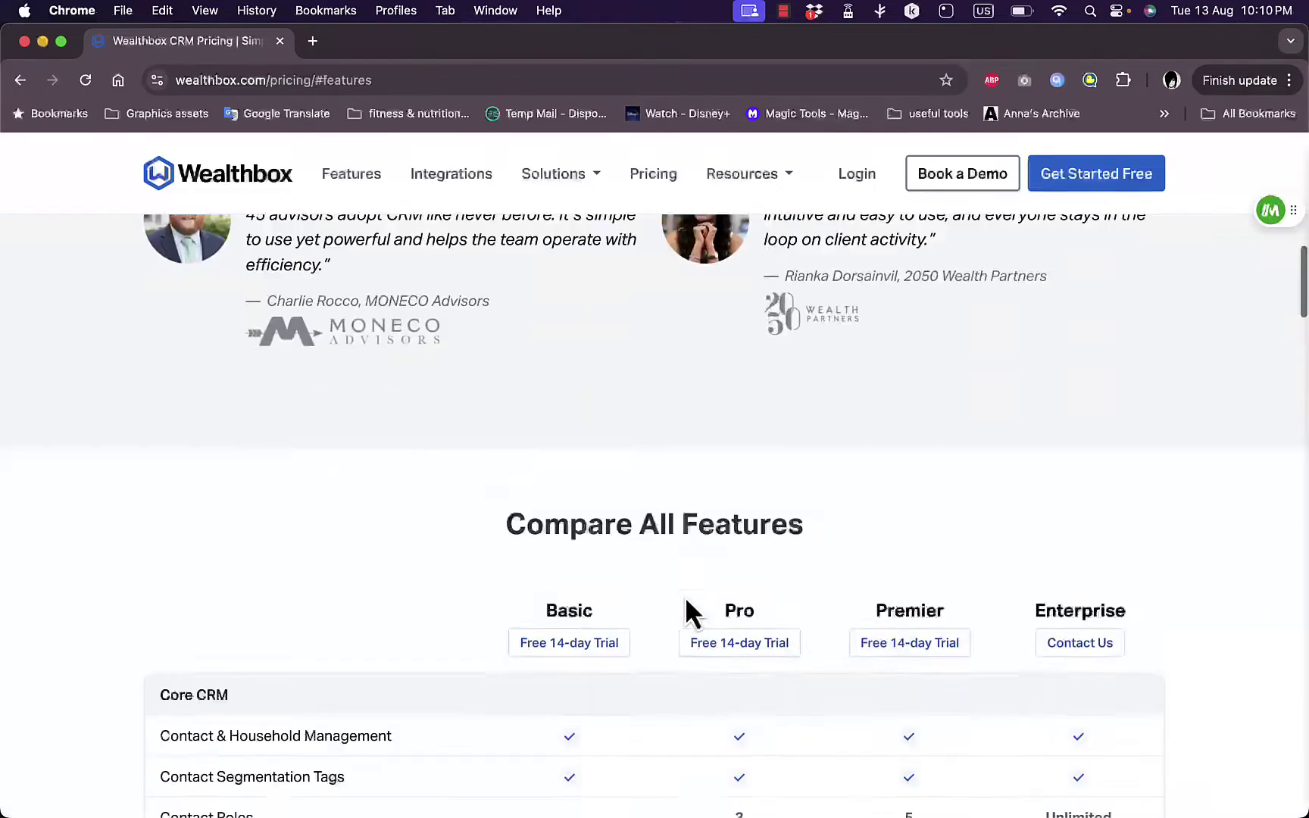
{"action": "scroll", "coordinate": [685, 549], "scroll_direction": "down", "scroll_amount": 10}
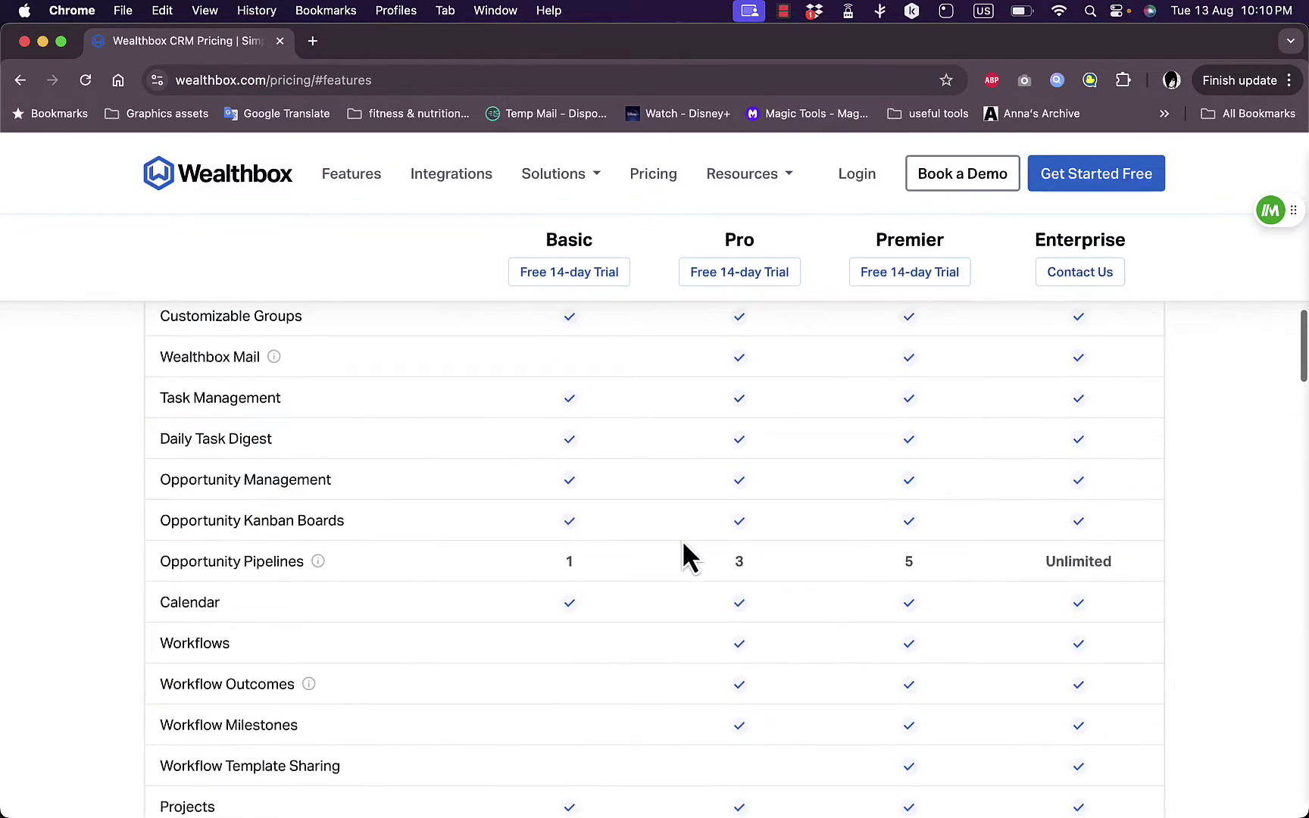
{"action": "scroll", "coordinate": [682, 556], "scroll_direction": "down", "scroll_amount": 15}
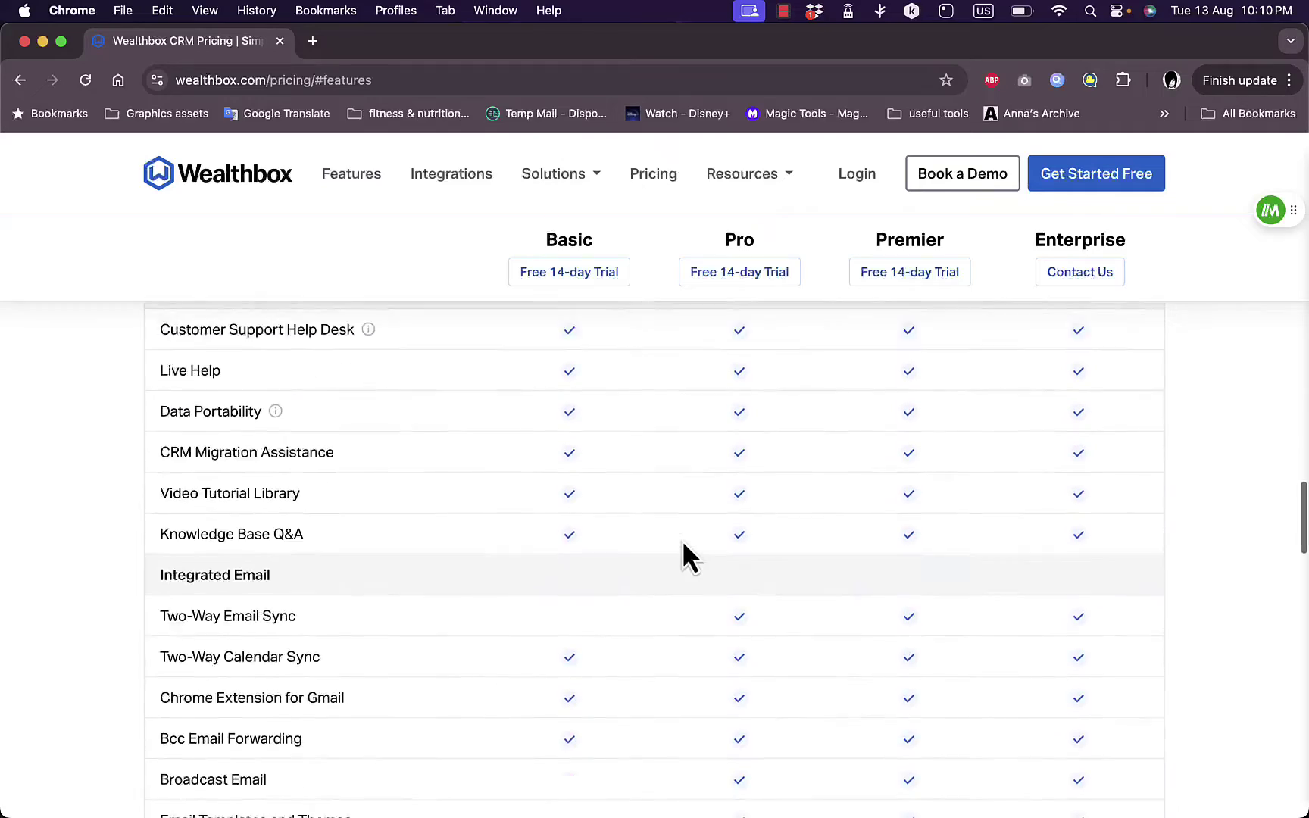
{"action": "scroll", "coordinate": [683, 544], "scroll_direction": "down", "scroll_amount": 5}
{"action": "scroll", "coordinate": [681, 556], "scroll_direction": "up", "scroll_amount": 20}
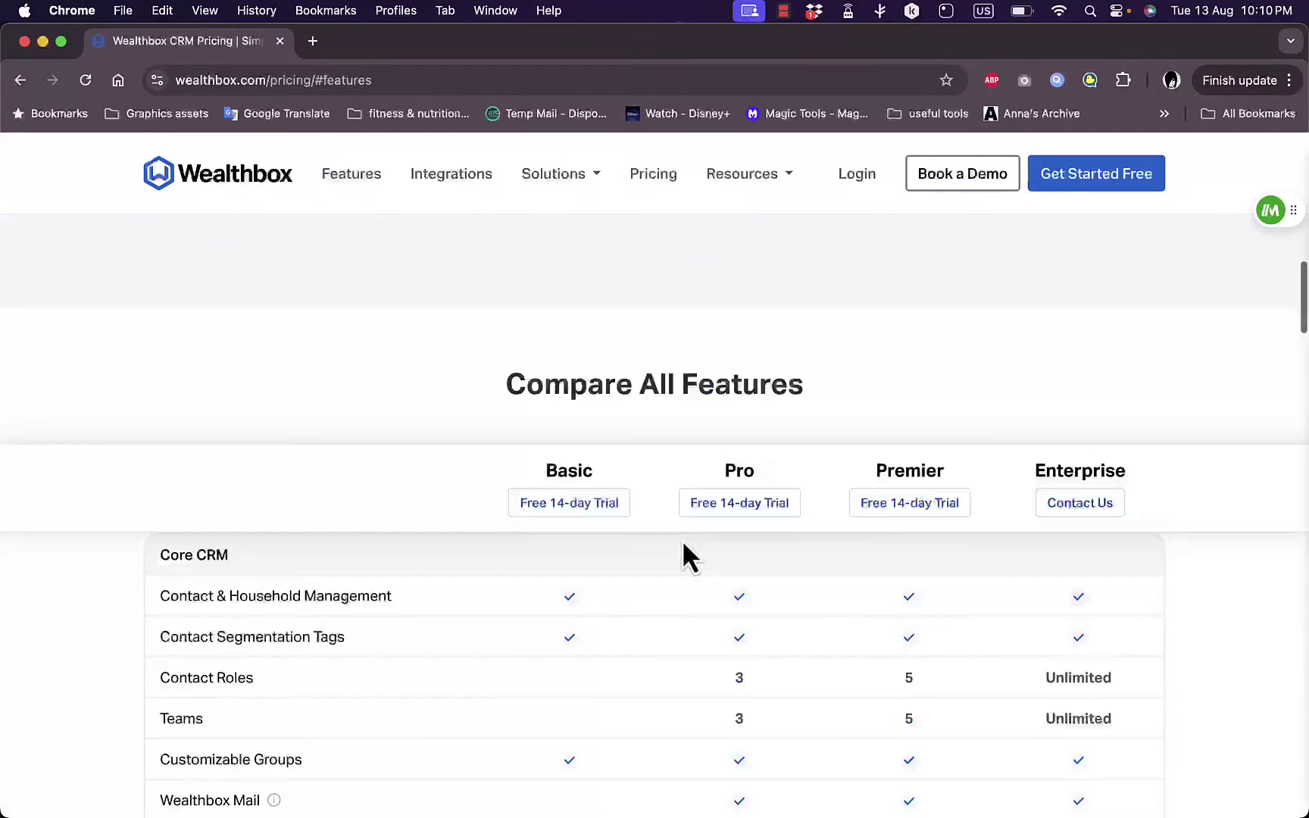
{"action": "scroll", "coordinate": [682, 538], "scroll_direction": "down", "scroll_amount": 4}
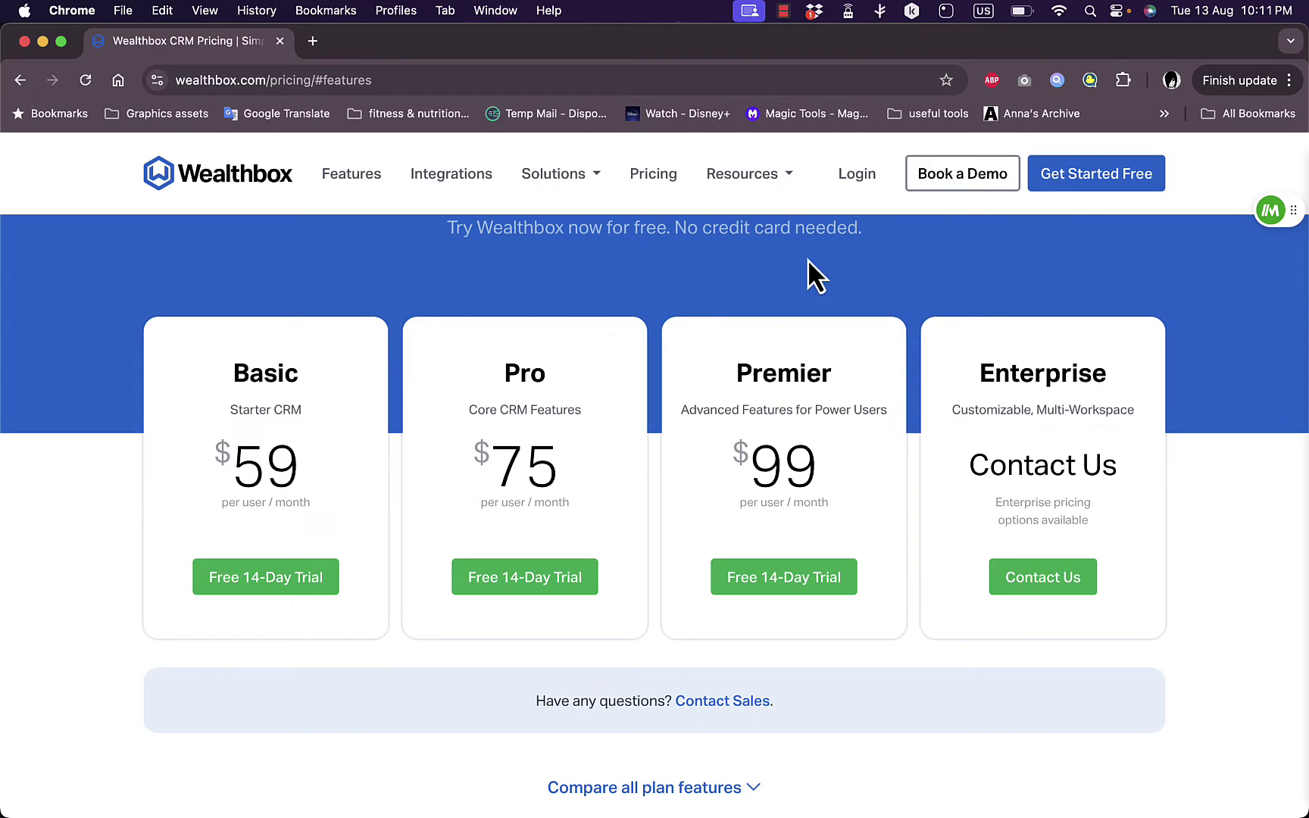
Step: Start the Basic plan's 14-day free trial, autofilling the sign-up e-mail and password
{"action": "left_click", "coordinate": [263, 584]}
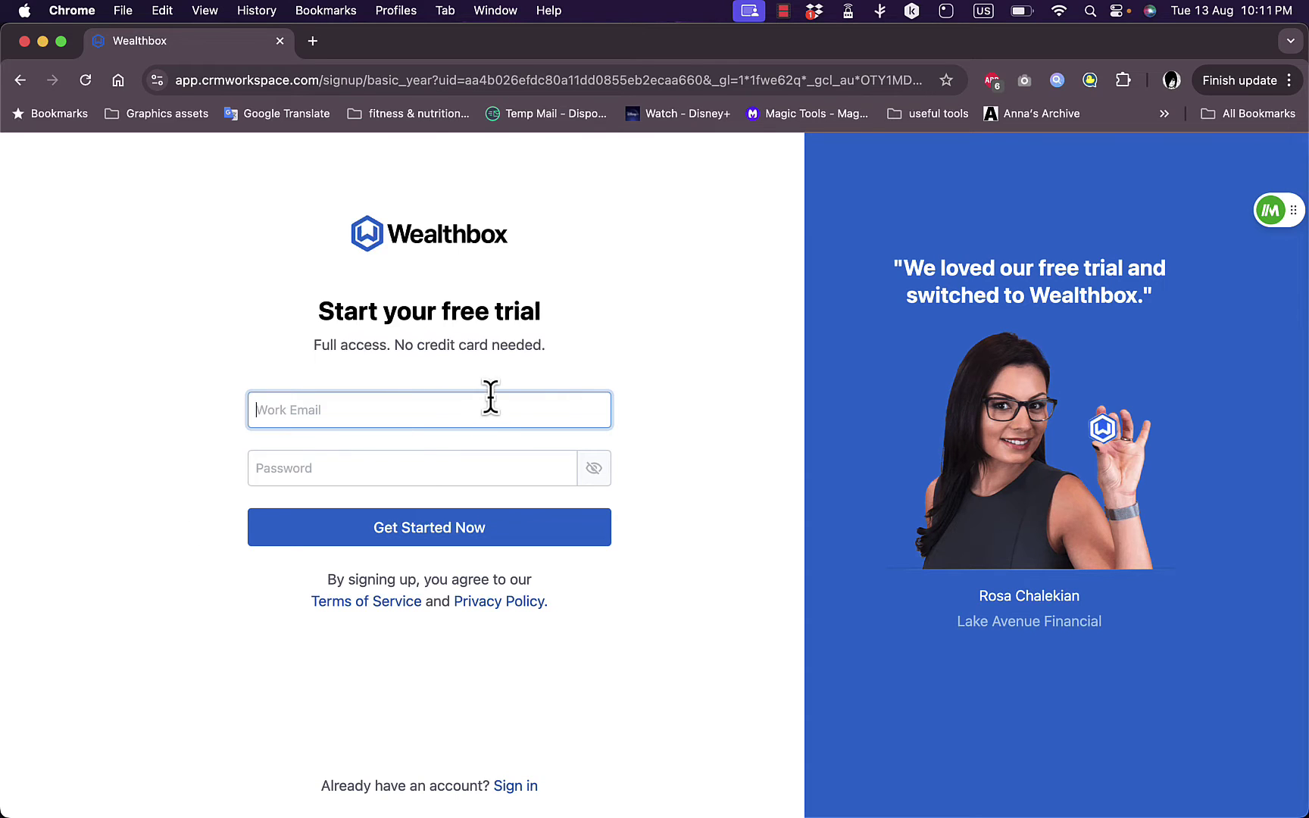
{"action": "left_click", "coordinate": [583, 406]}
{"action": "left_click", "coordinate": [454, 534]}
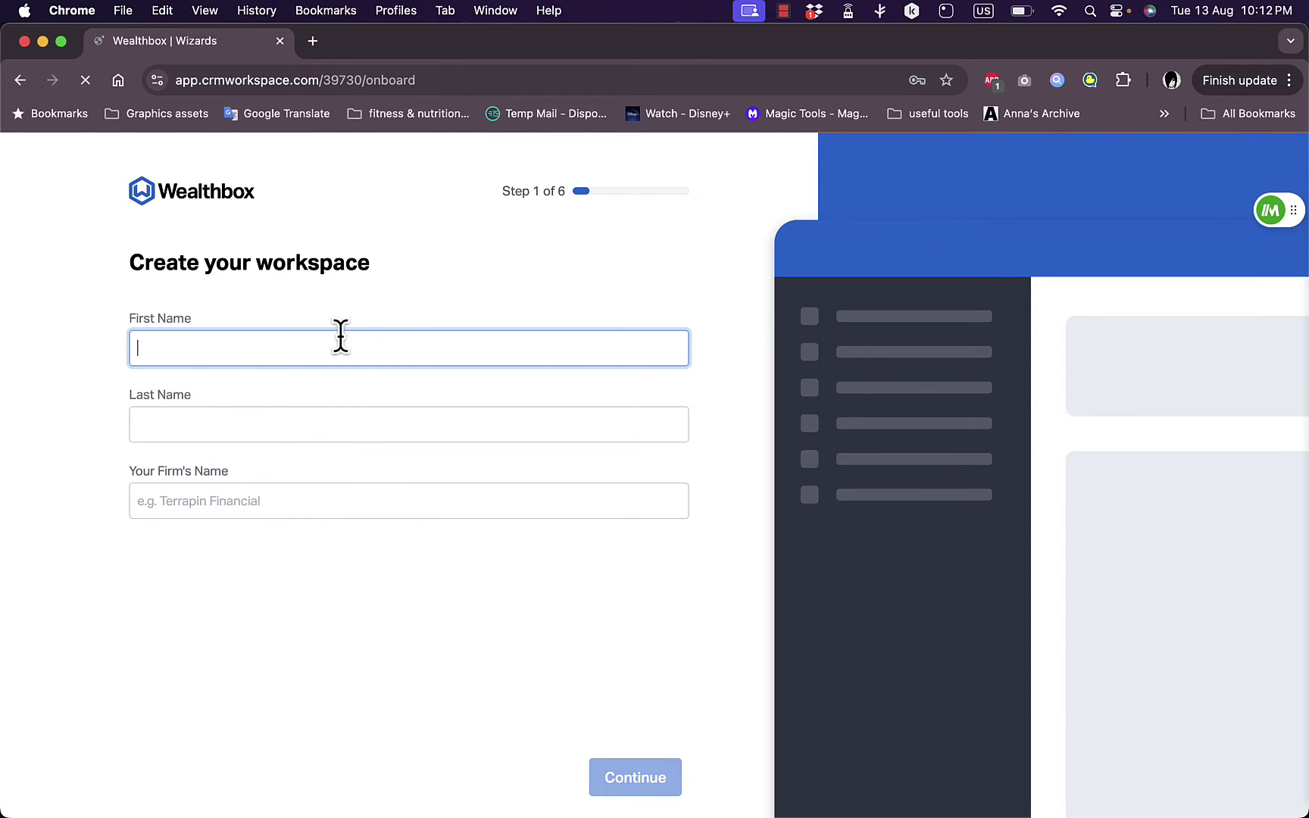
Step: Enter the user's first and last name and the firm name 'howtosimple'
{"action": "type", "text": "J"}
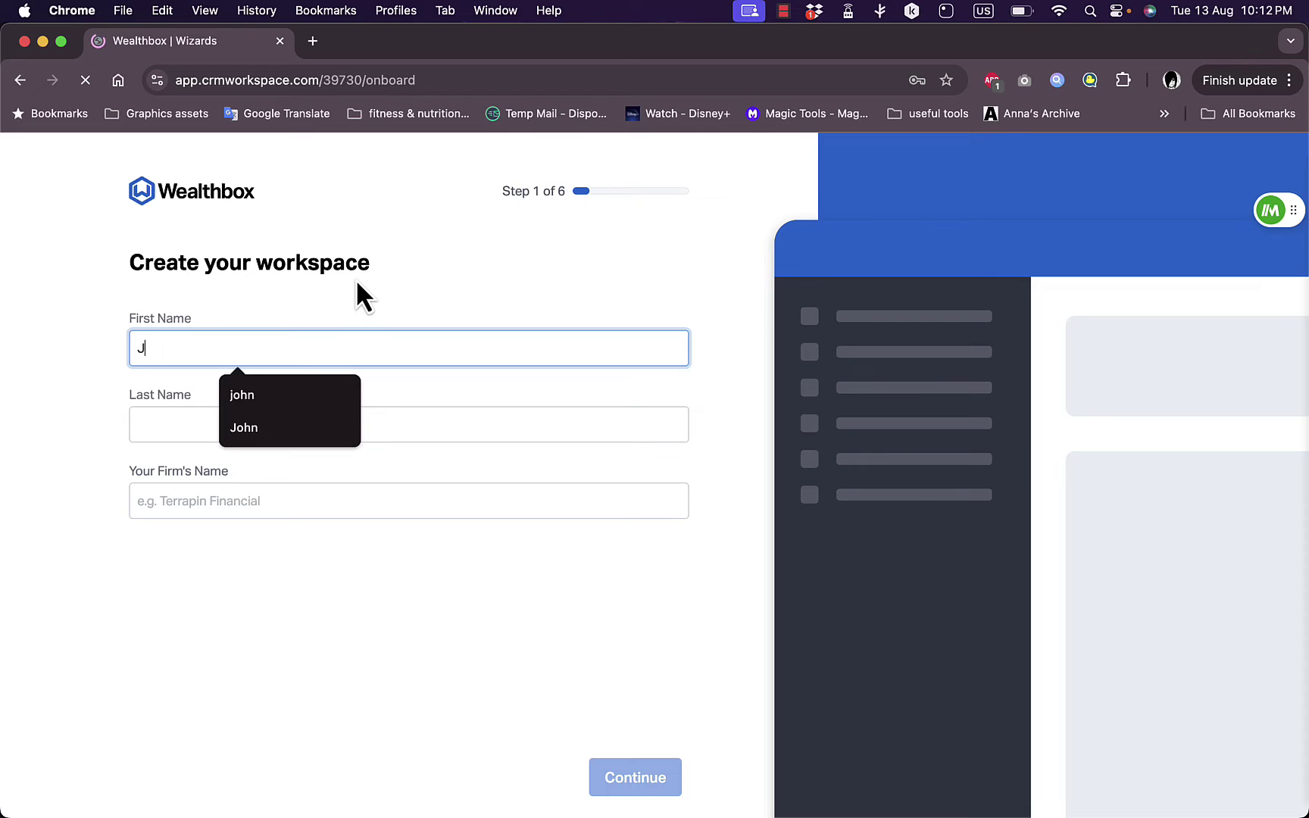
{"action": "type", "text": "ohn"}
{"action": "key", "text": "Tab"}
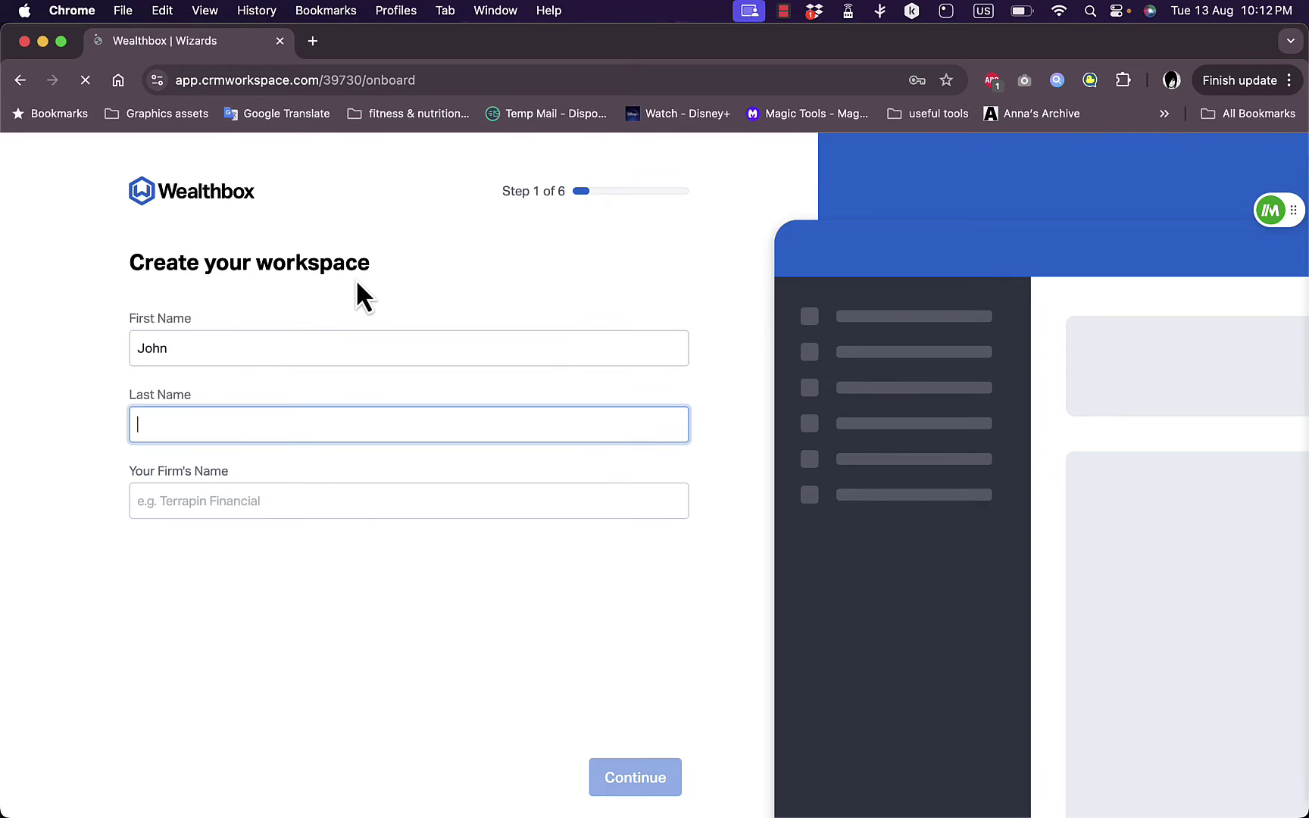
{"action": "type", "text": "Smith"}
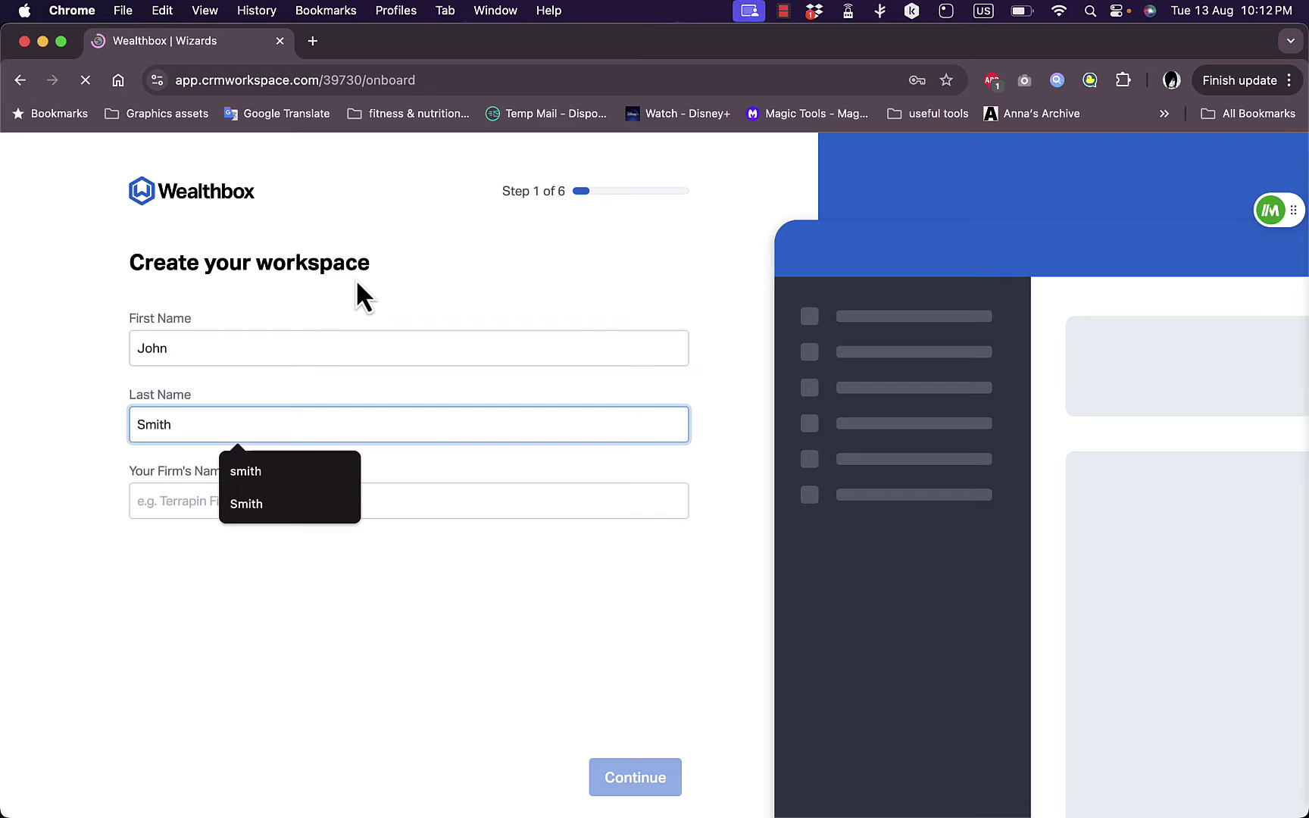
{"action": "key", "text": "Tab"}
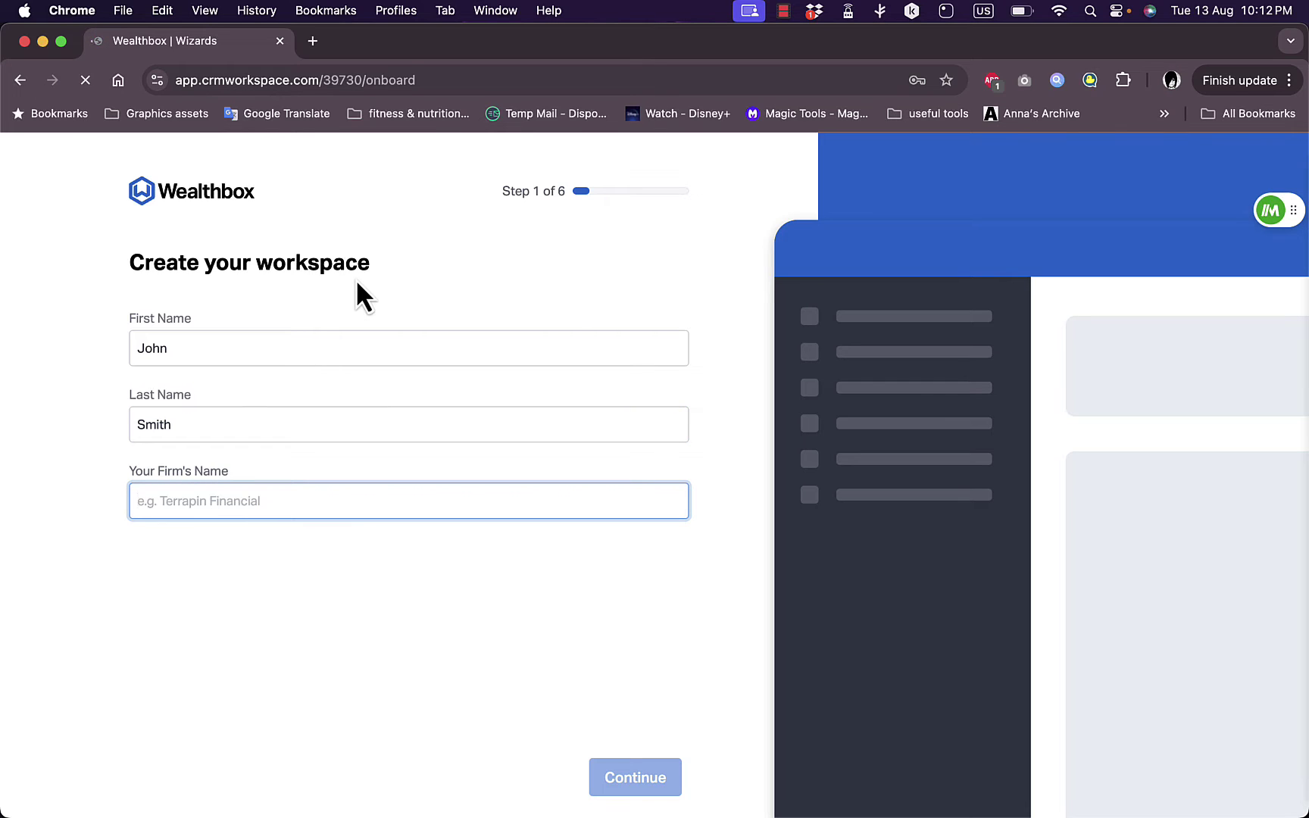
{"action": "type", "text": "howtosimple"}
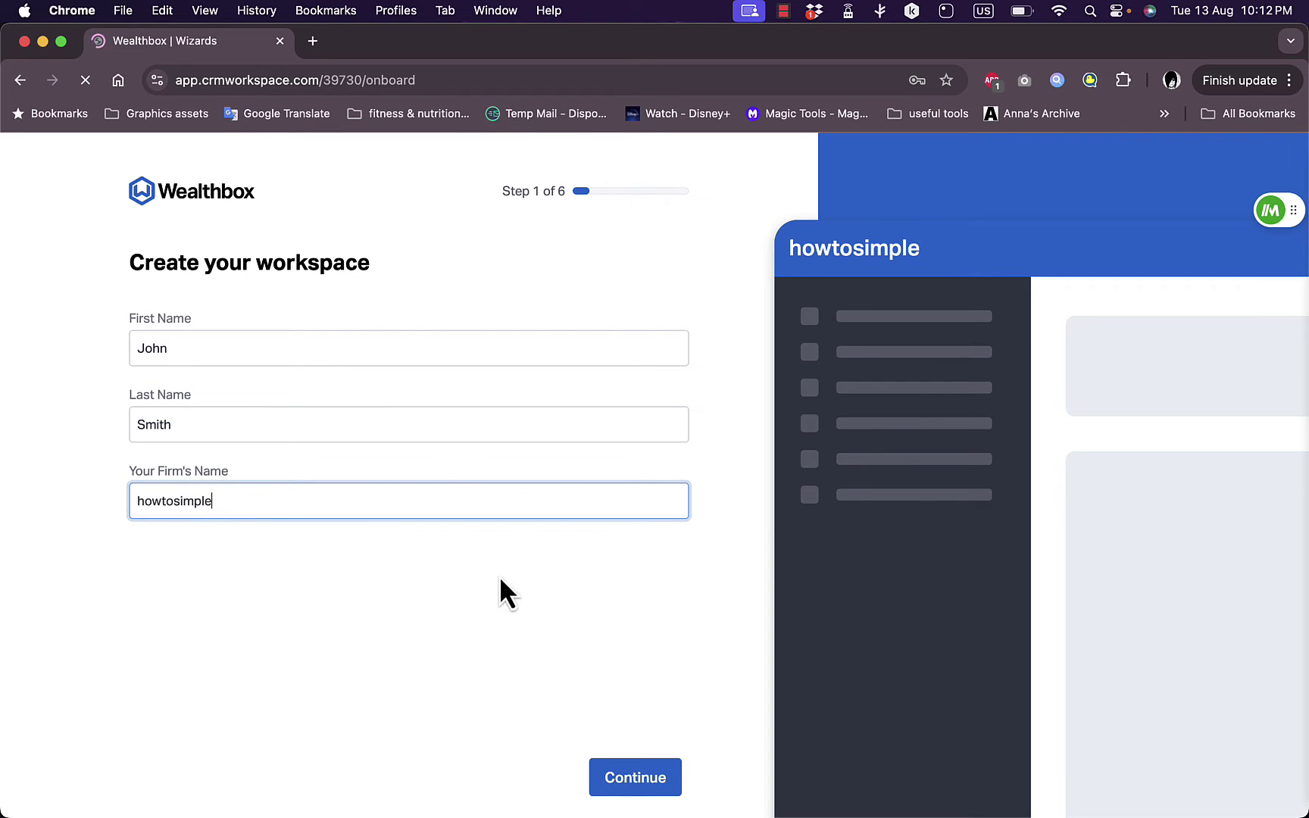
Step: Confirm the workspace details and answer that no CRM is currently used
{"action": "left_click", "coordinate": [649, 783]}
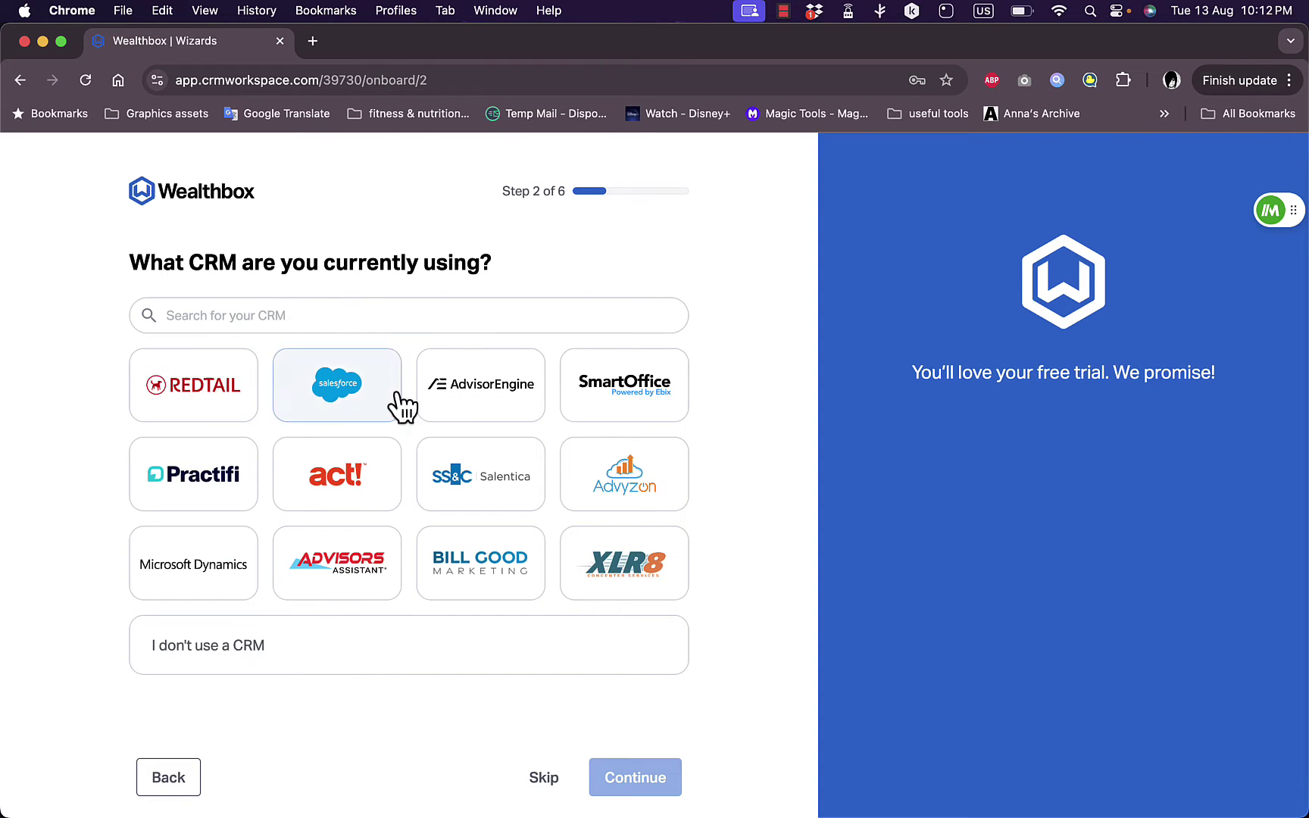
{"action": "left_click", "coordinate": [424, 661]}
{"action": "left_click", "coordinate": [638, 768]}
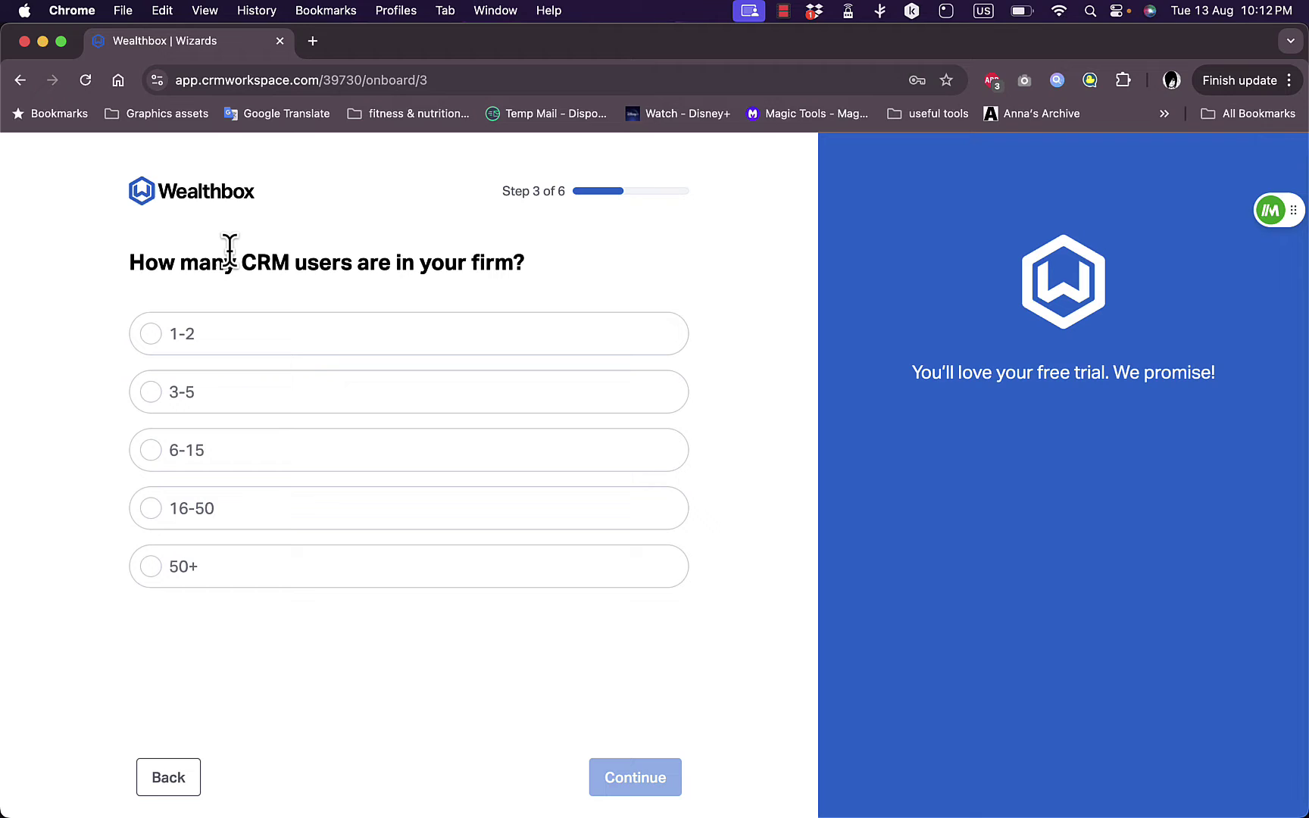
Step: Answer 1-2 CRM users and autofill the support phone number with Arkansas as state
{"action": "left_click", "coordinate": [161, 342]}
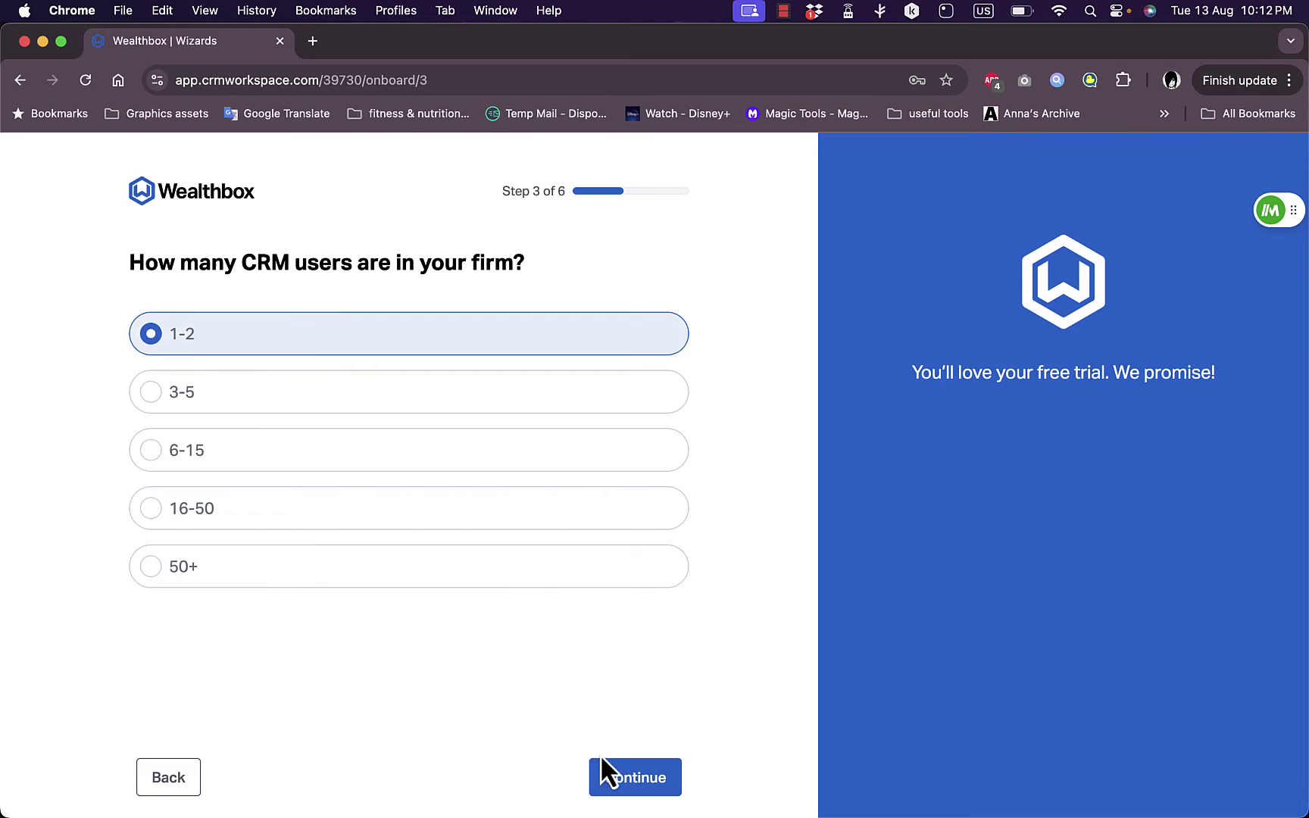
{"action": "key", "text": "Return"}
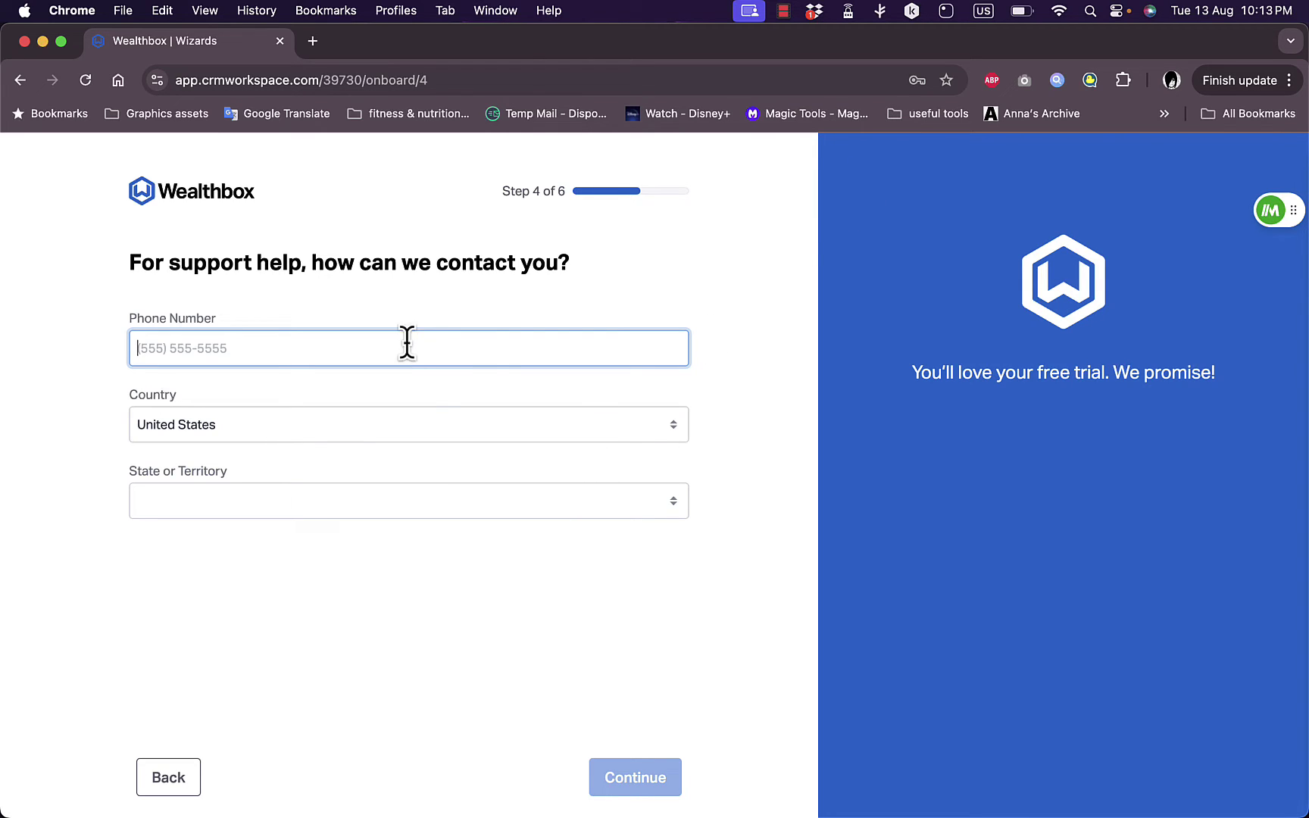
{"action": "key", "text": "alt+shift+f"}
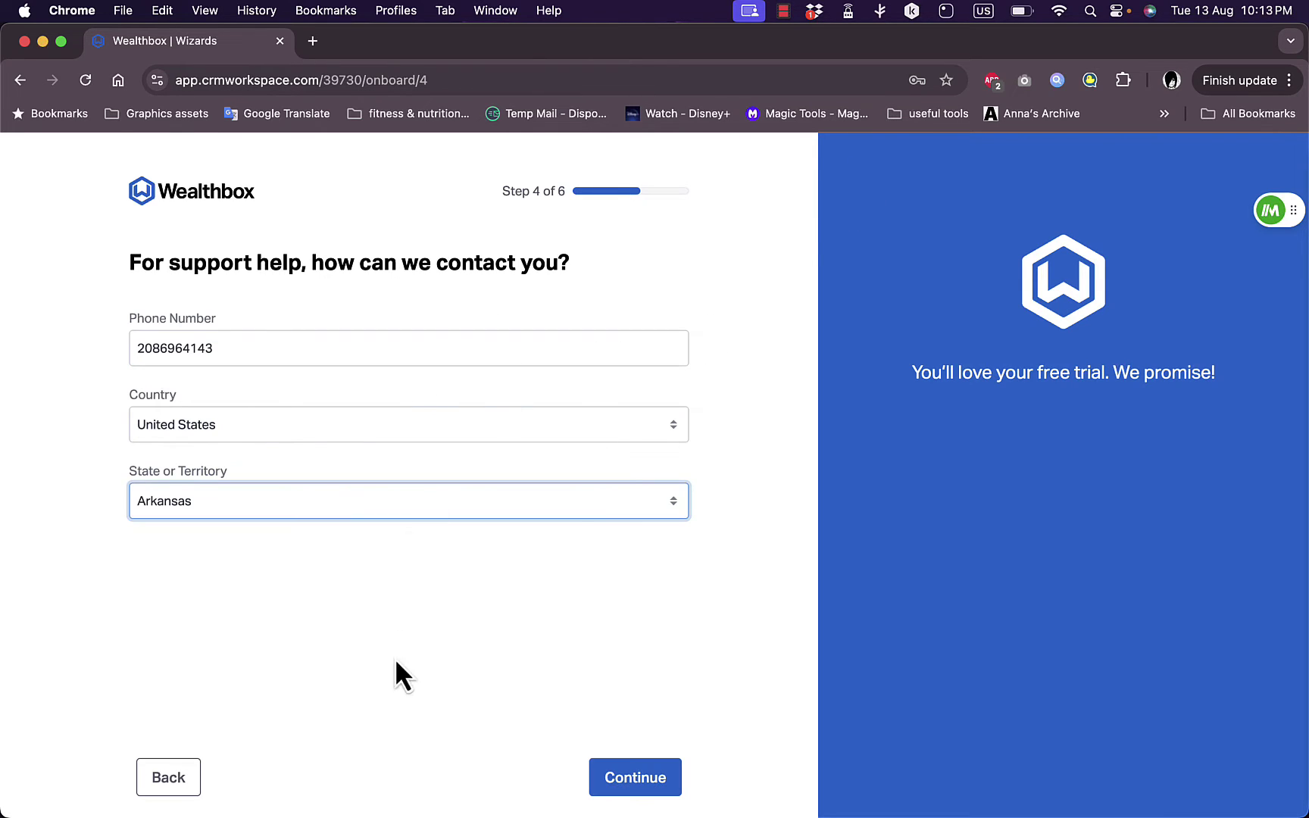
{"action": "left_click", "coordinate": [621, 775]}
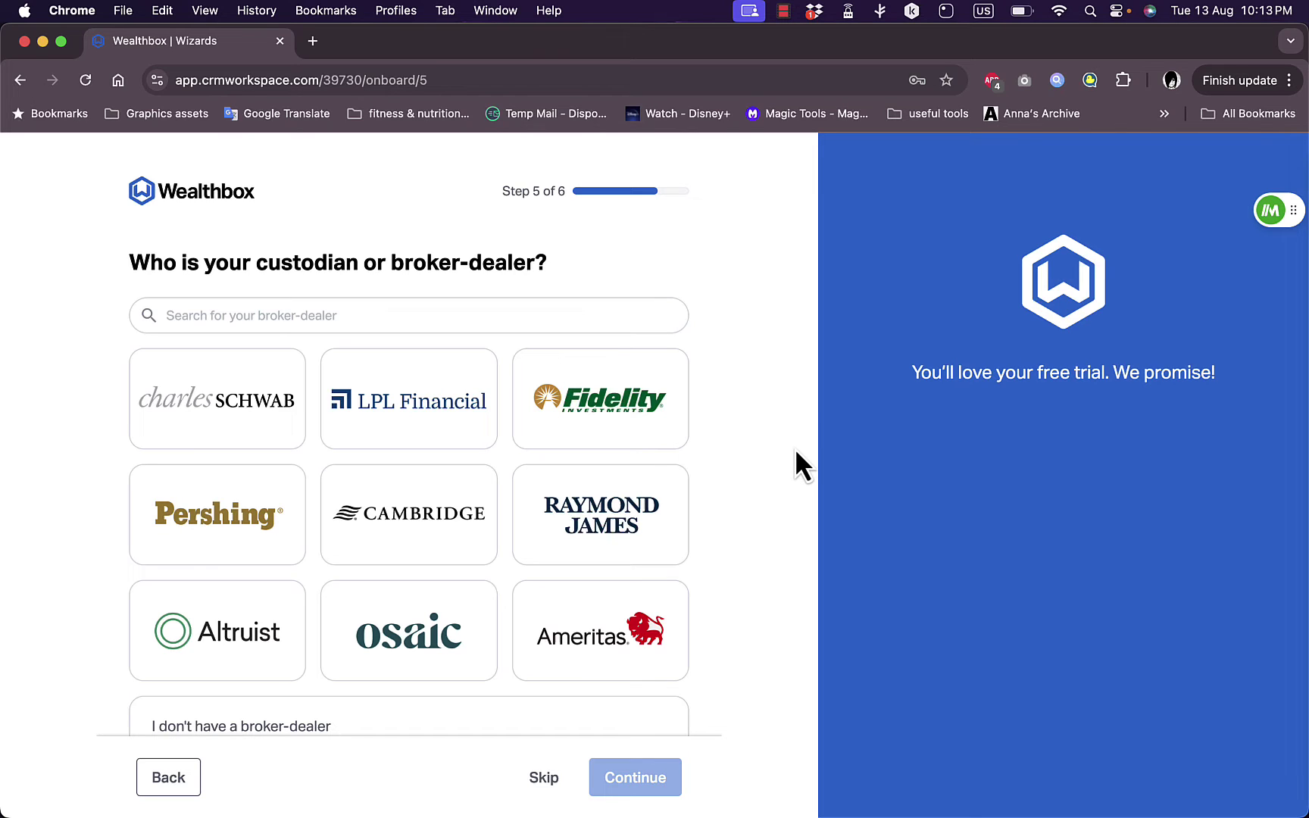
Step: Choose 'I don't have a broker-dealer' and YouTube as the source, then submit
{"action": "left_click", "coordinate": [523, 728]}
{"action": "left_click", "coordinate": [634, 783]}
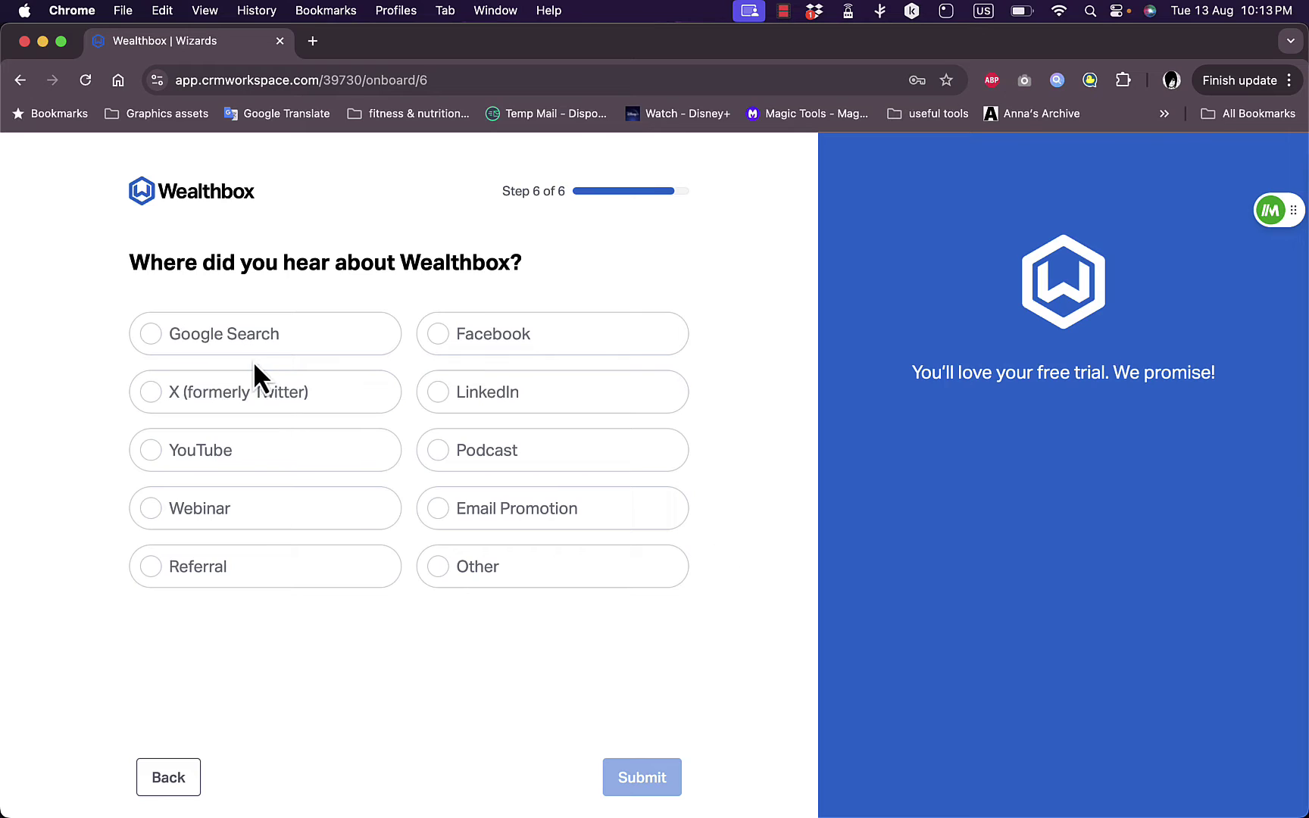
{"action": "left_click", "coordinate": [135, 469]}
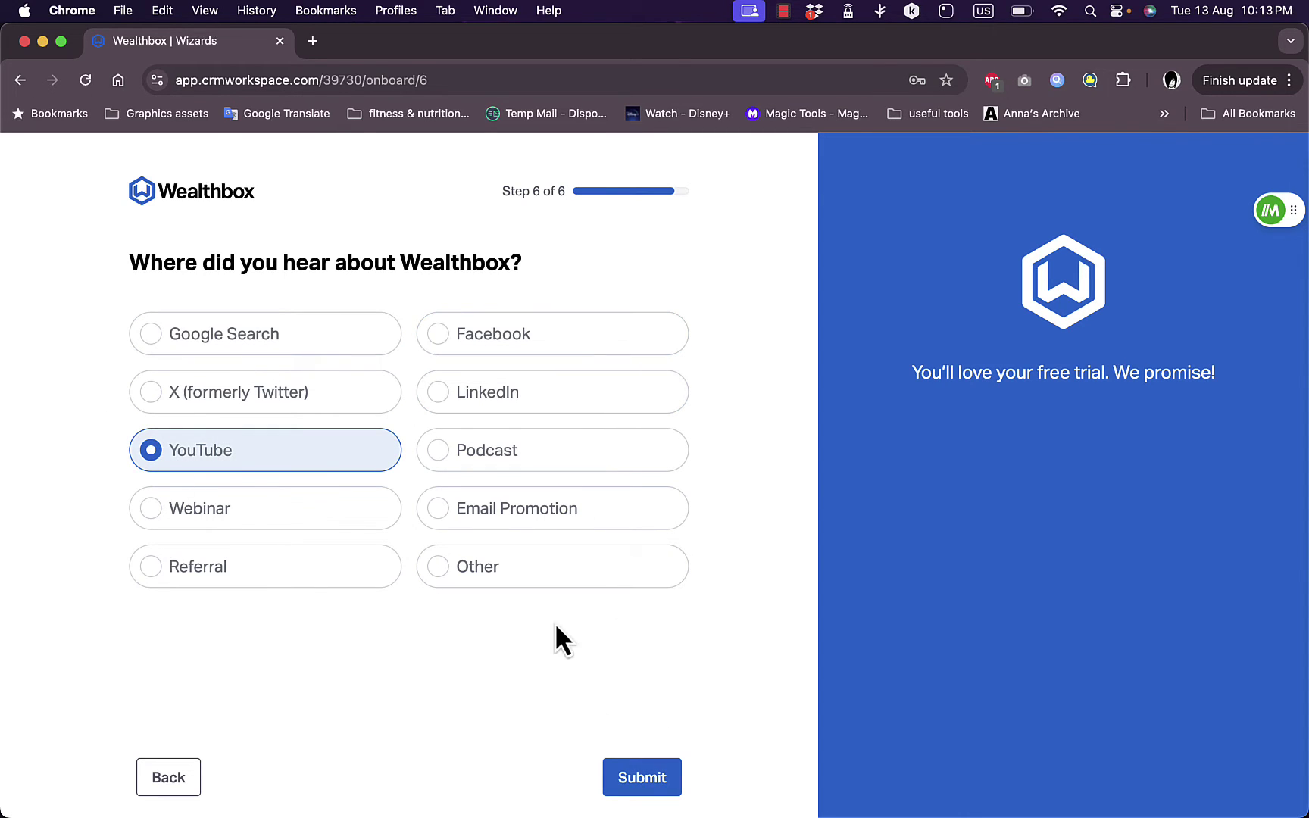
{"action": "left_click", "coordinate": [644, 779]}
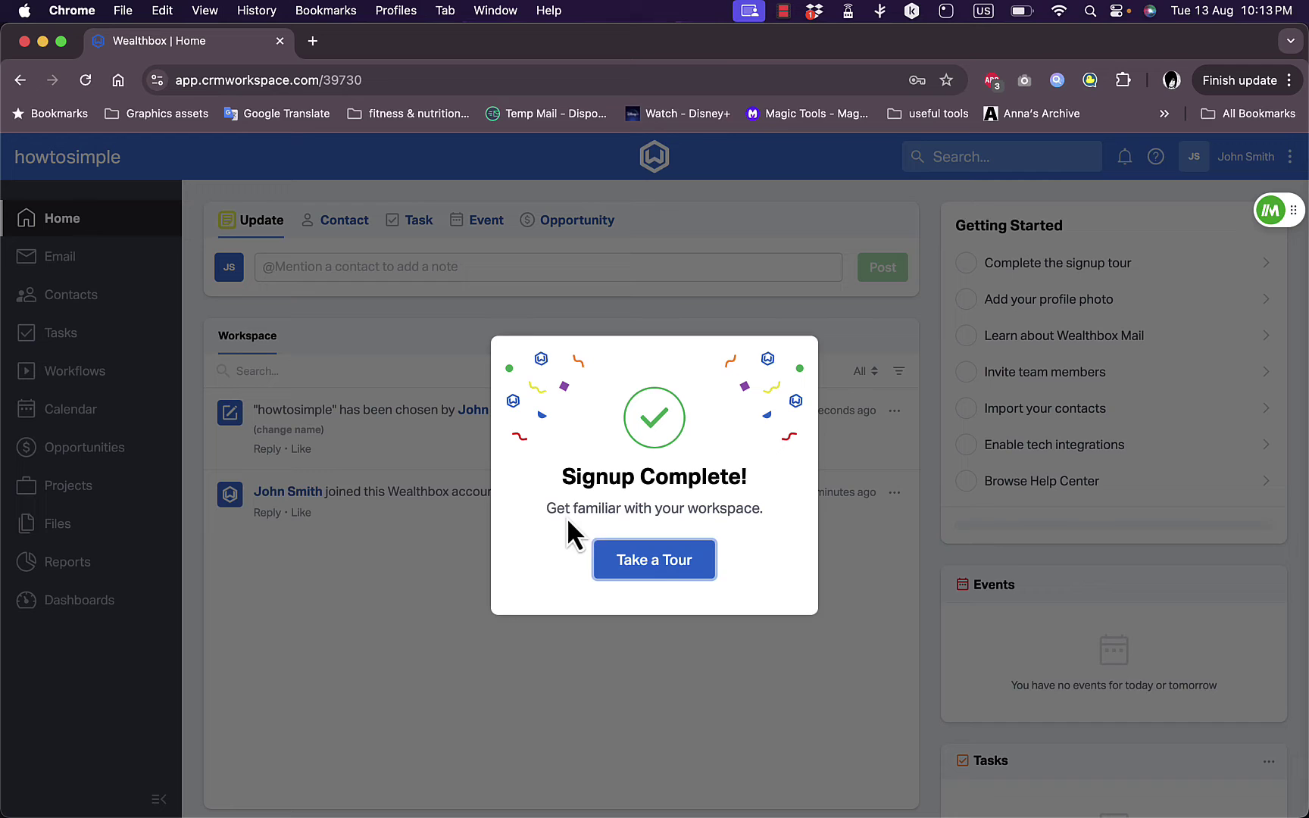
Step: Step through the welcome tour's publisher, activity streams, settings, help and getting-started stops, then finish it
{"action": "left_click", "coordinate": [656, 564]}
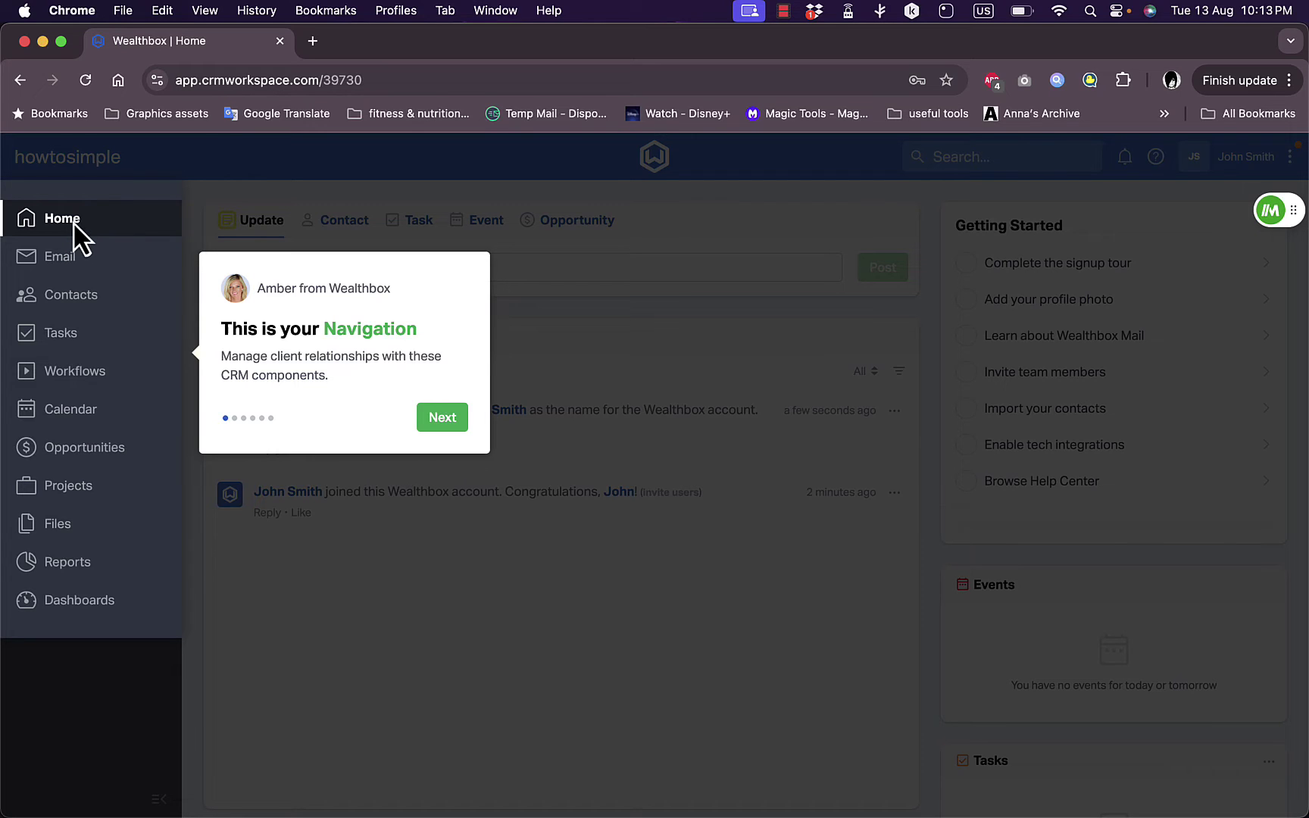
{"action": "left_click", "coordinate": [442, 416]}
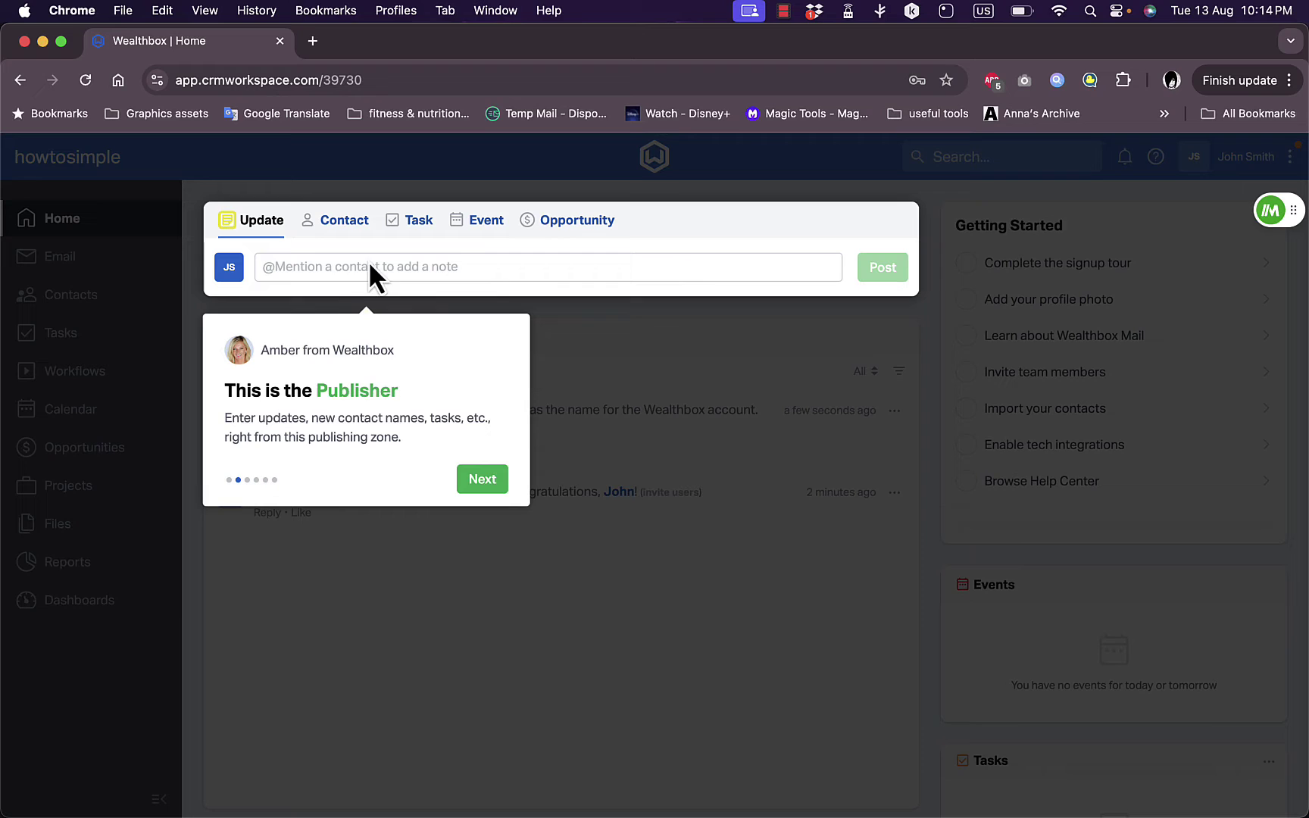
{"action": "left_click", "coordinate": [482, 479]}
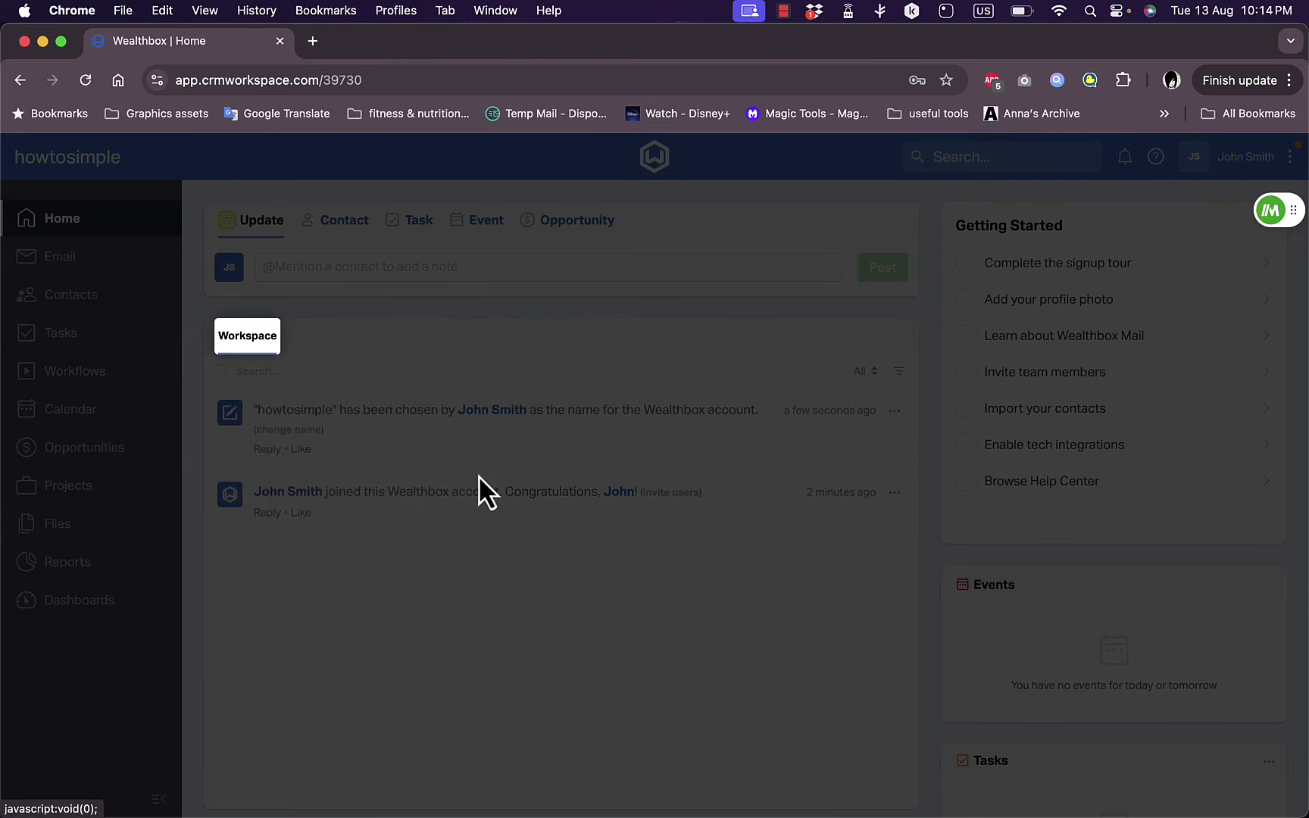
{"action": "left_click", "coordinate": [483, 523]}
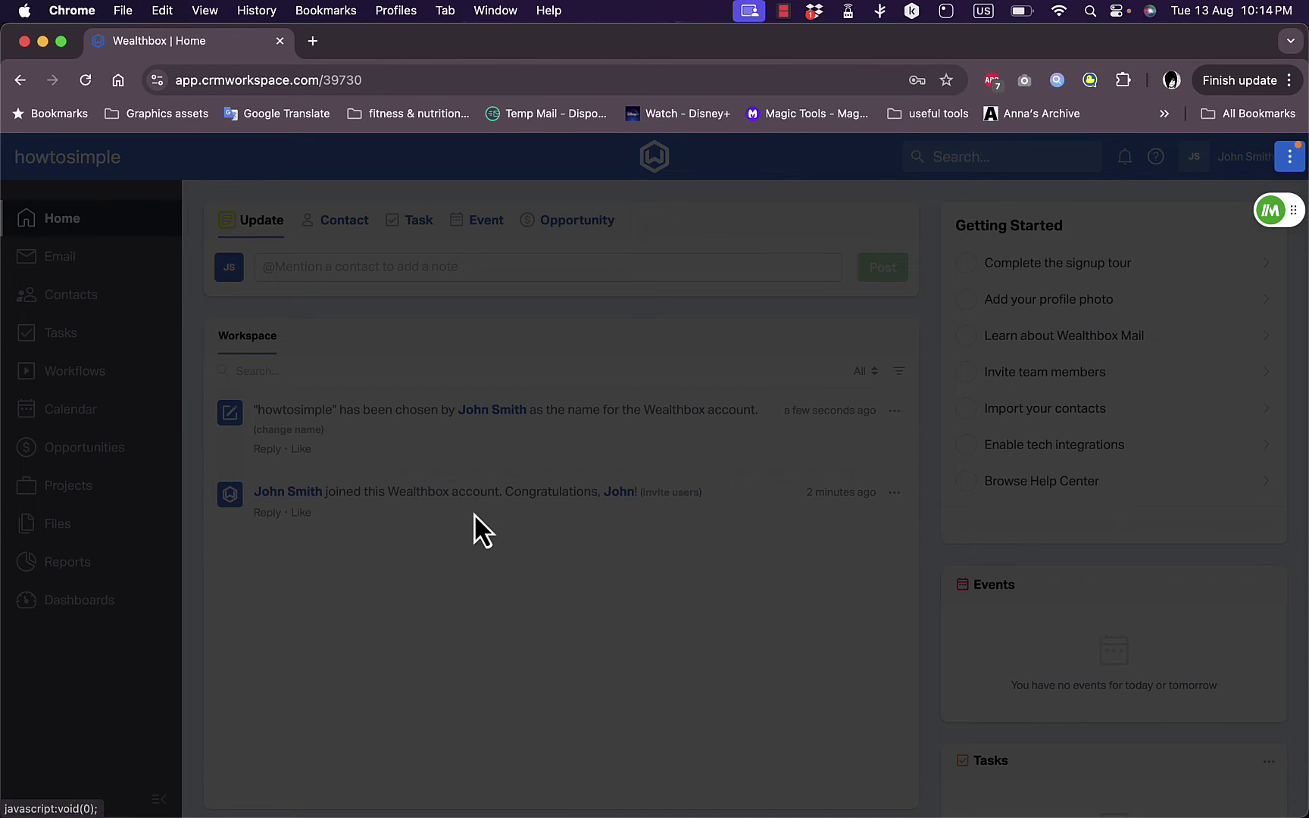
{"action": "left_click", "coordinate": [1219, 304]}
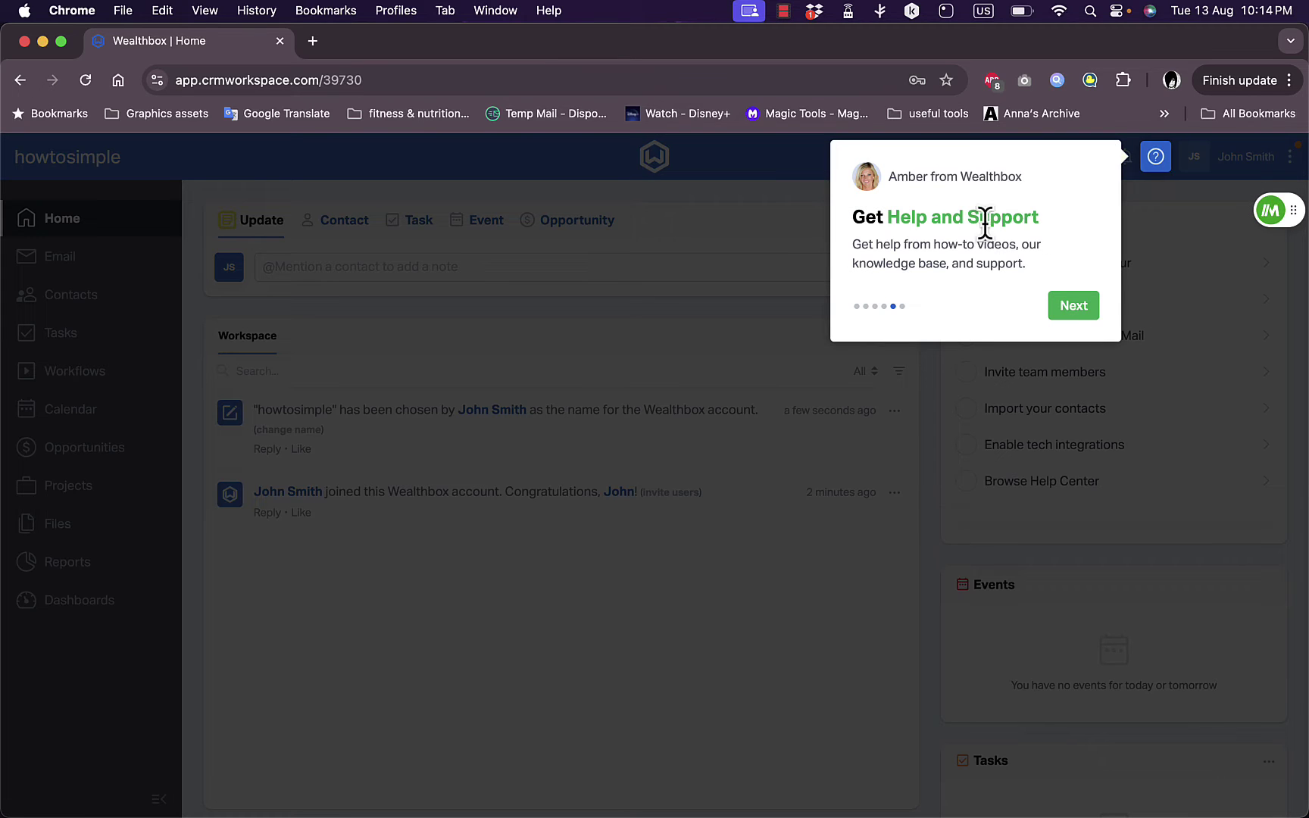
{"action": "left_click", "coordinate": [1076, 305]}
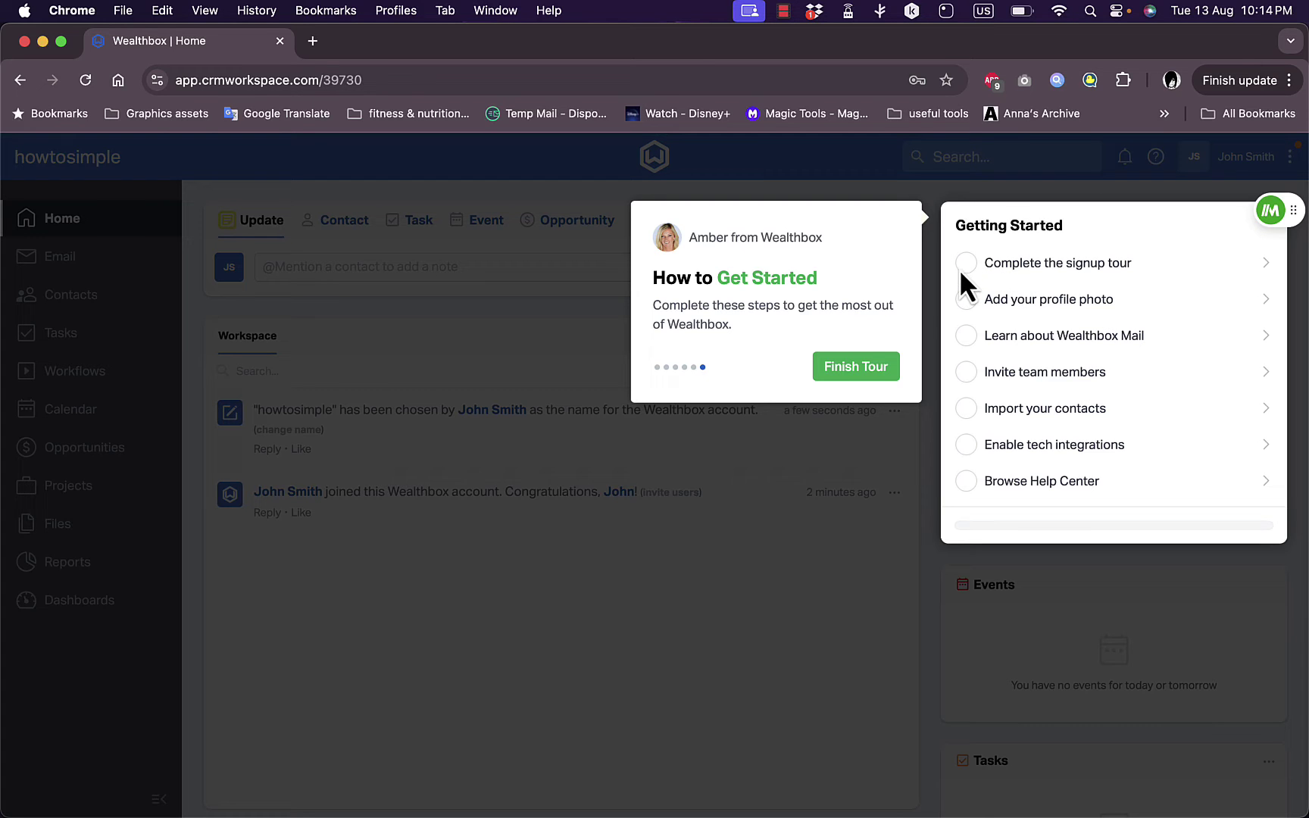
{"action": "left_click", "coordinate": [880, 370]}
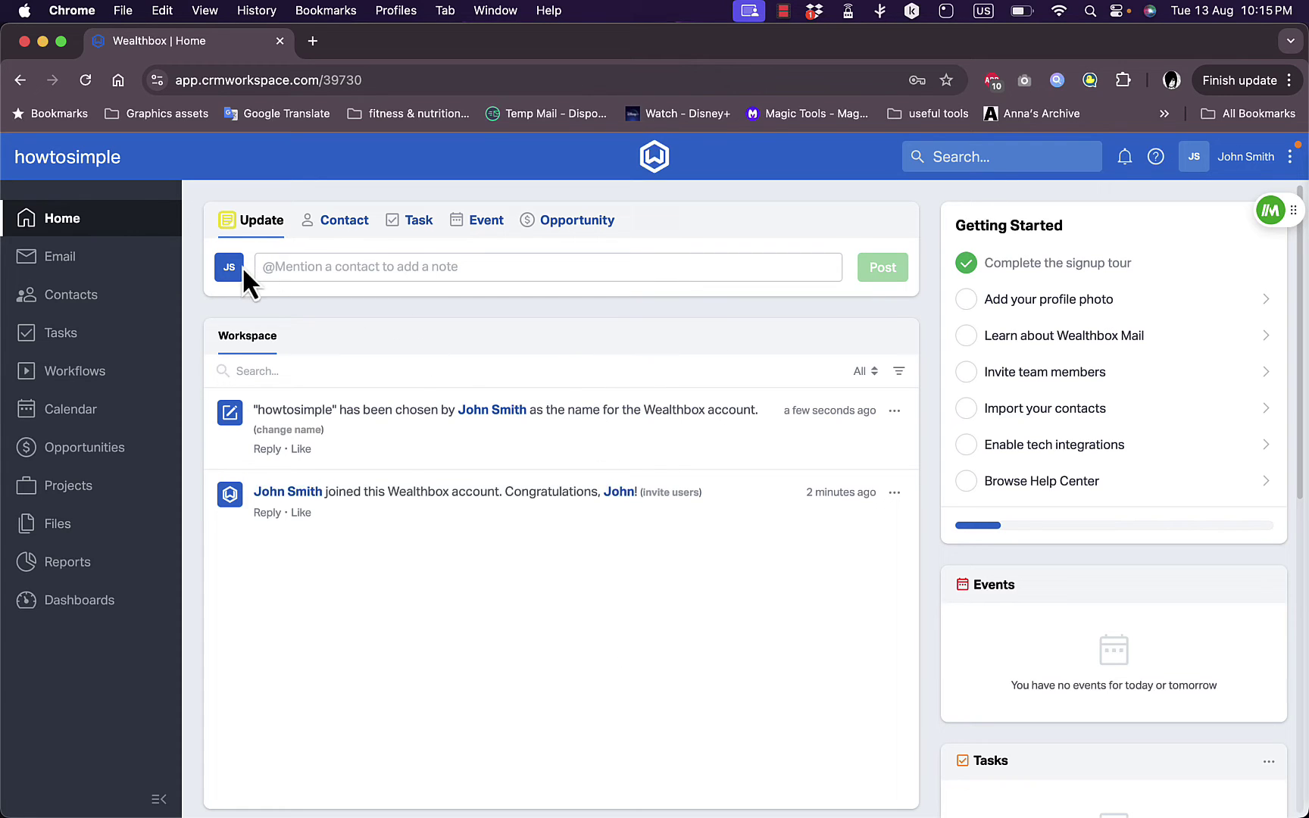
{"action": "left_click", "coordinate": [353, 222]}
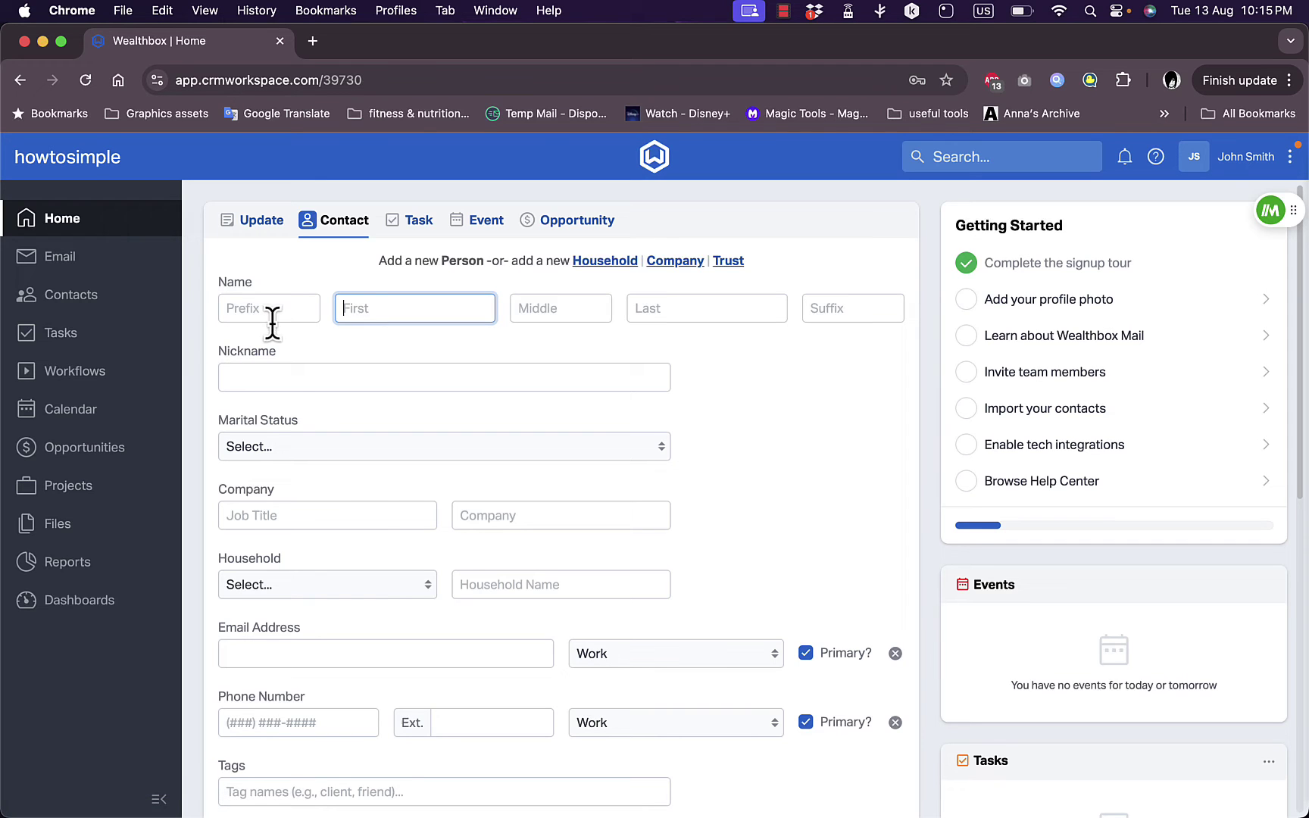
{"action": "left_click", "coordinate": [299, 447]}
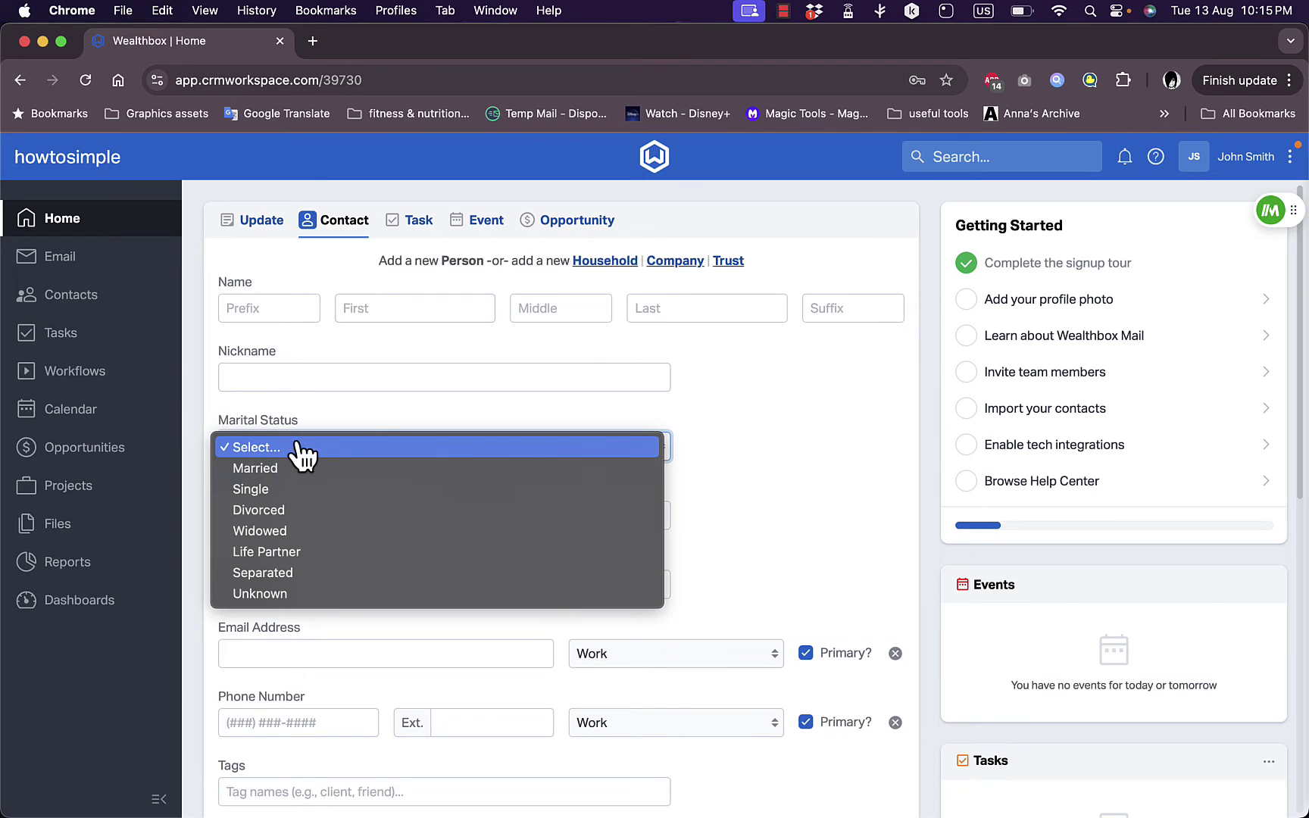
{"action": "left_click", "coordinate": [303, 448]}
{"action": "scroll", "coordinate": [317, 620], "scroll_direction": "down", "scroll_amount": 3}
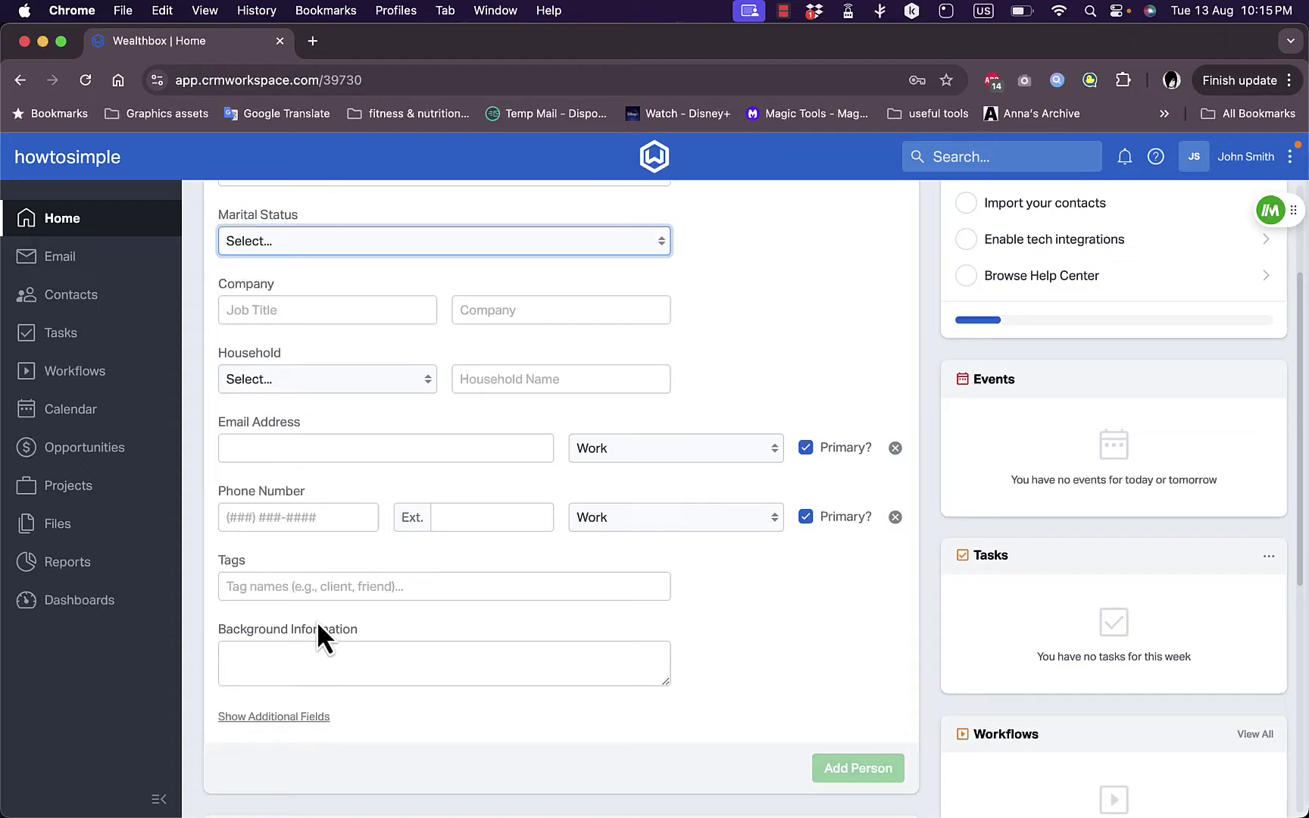
{"action": "scroll", "coordinate": [317, 620], "scroll_direction": "down", "scroll_amount": 6}
{"action": "scroll", "coordinate": [318, 634], "scroll_direction": "up", "scroll_amount": 10}
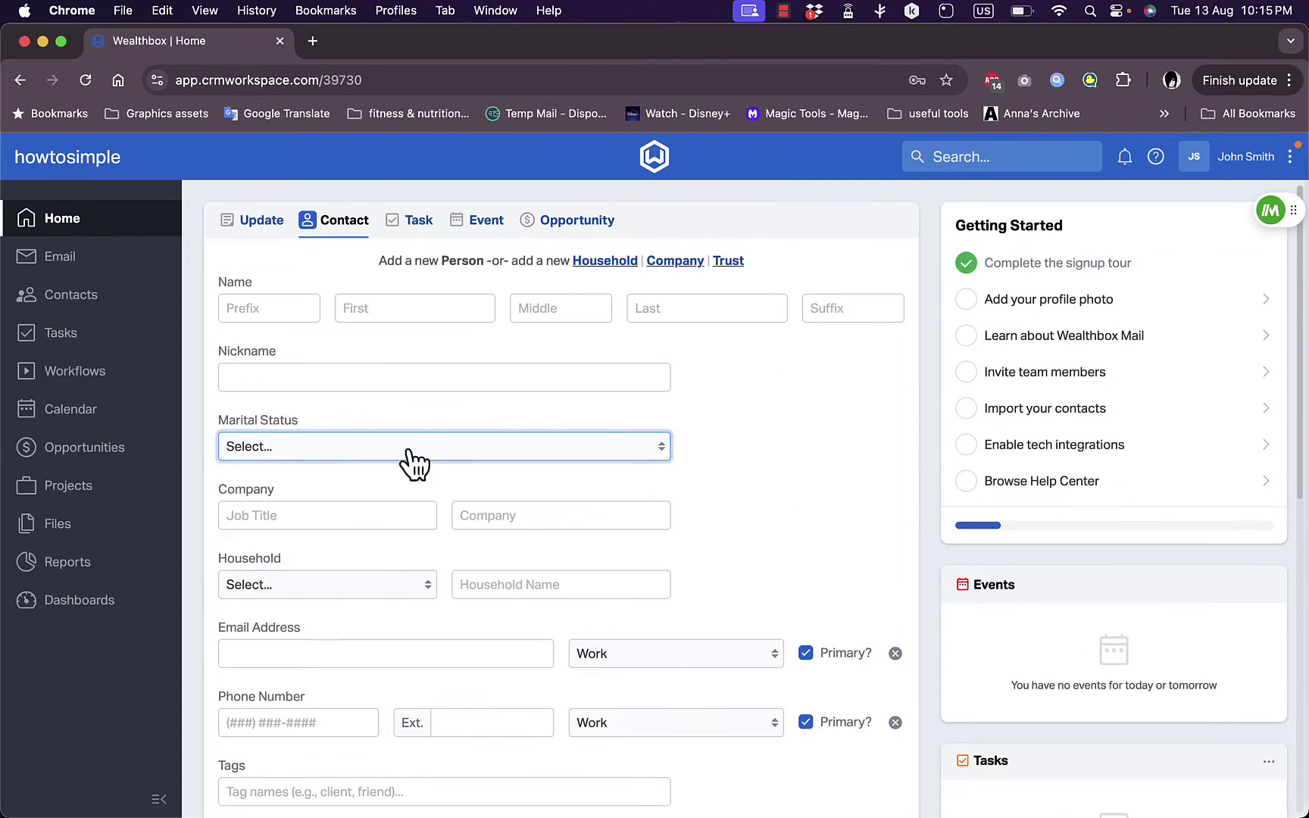
{"action": "left_click", "coordinate": [421, 220]}
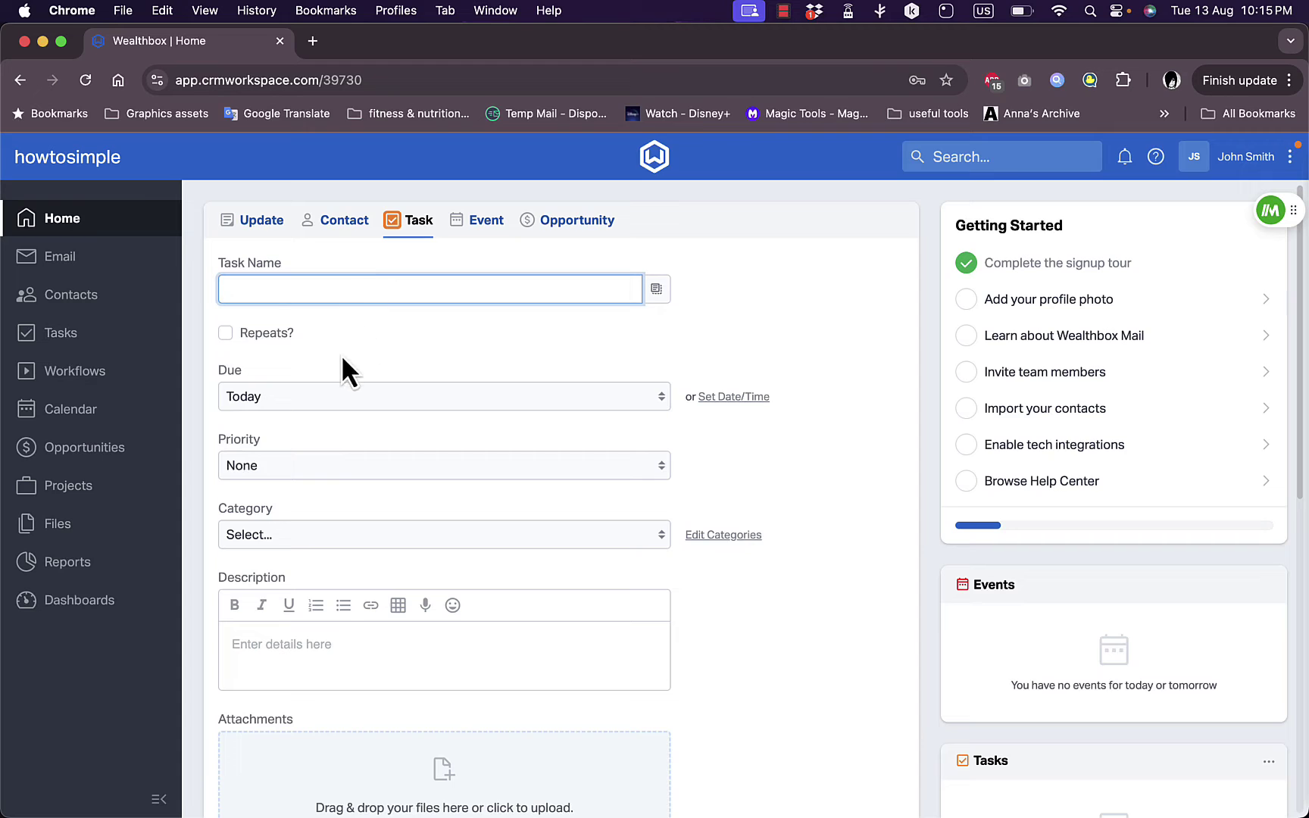
{"action": "left_click", "coordinate": [231, 336]}
{"action": "left_click", "coordinate": [231, 335]}
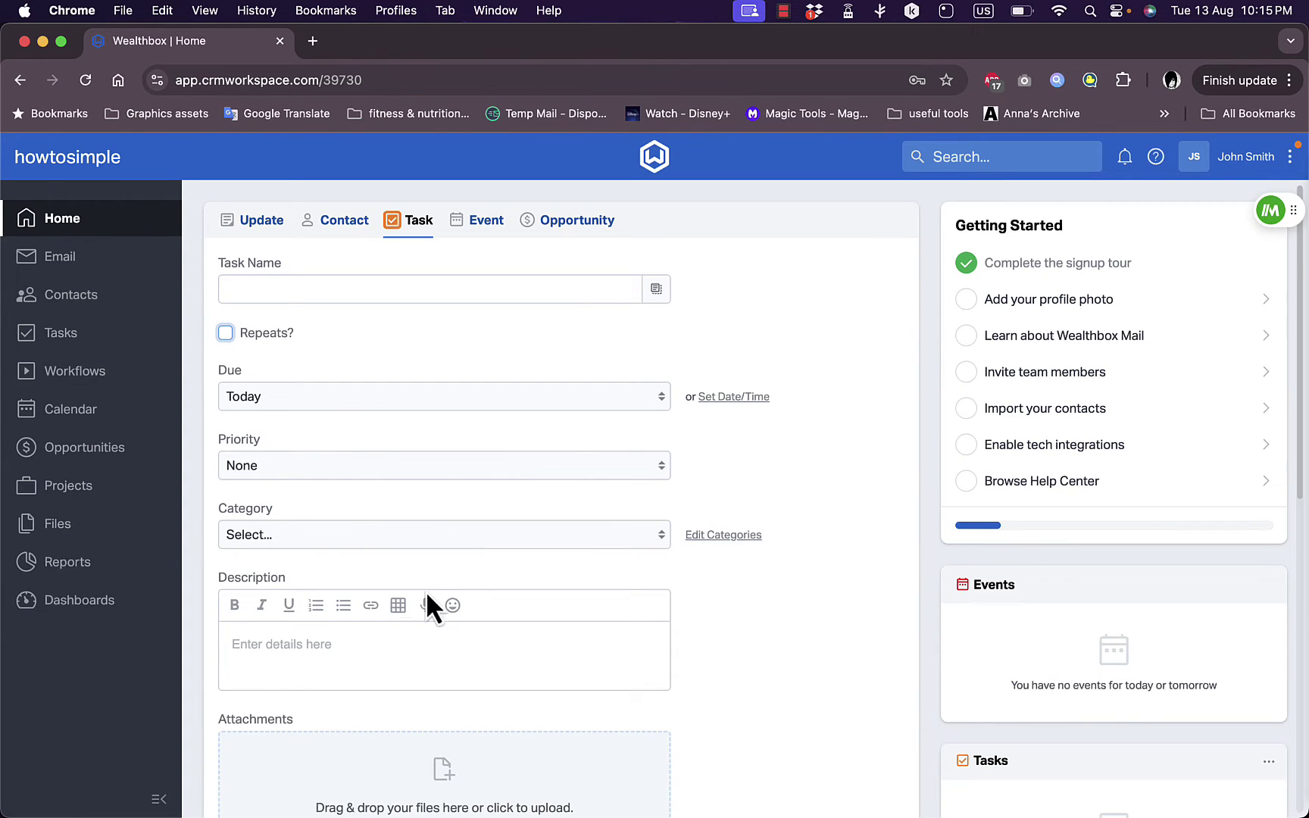
{"action": "scroll", "coordinate": [420, 675], "scroll_direction": "down", "scroll_amount": 5}
{"action": "scroll", "coordinate": [421, 675], "scroll_direction": "up", "scroll_amount": 5}
{"action": "left_click", "coordinate": [497, 213]}
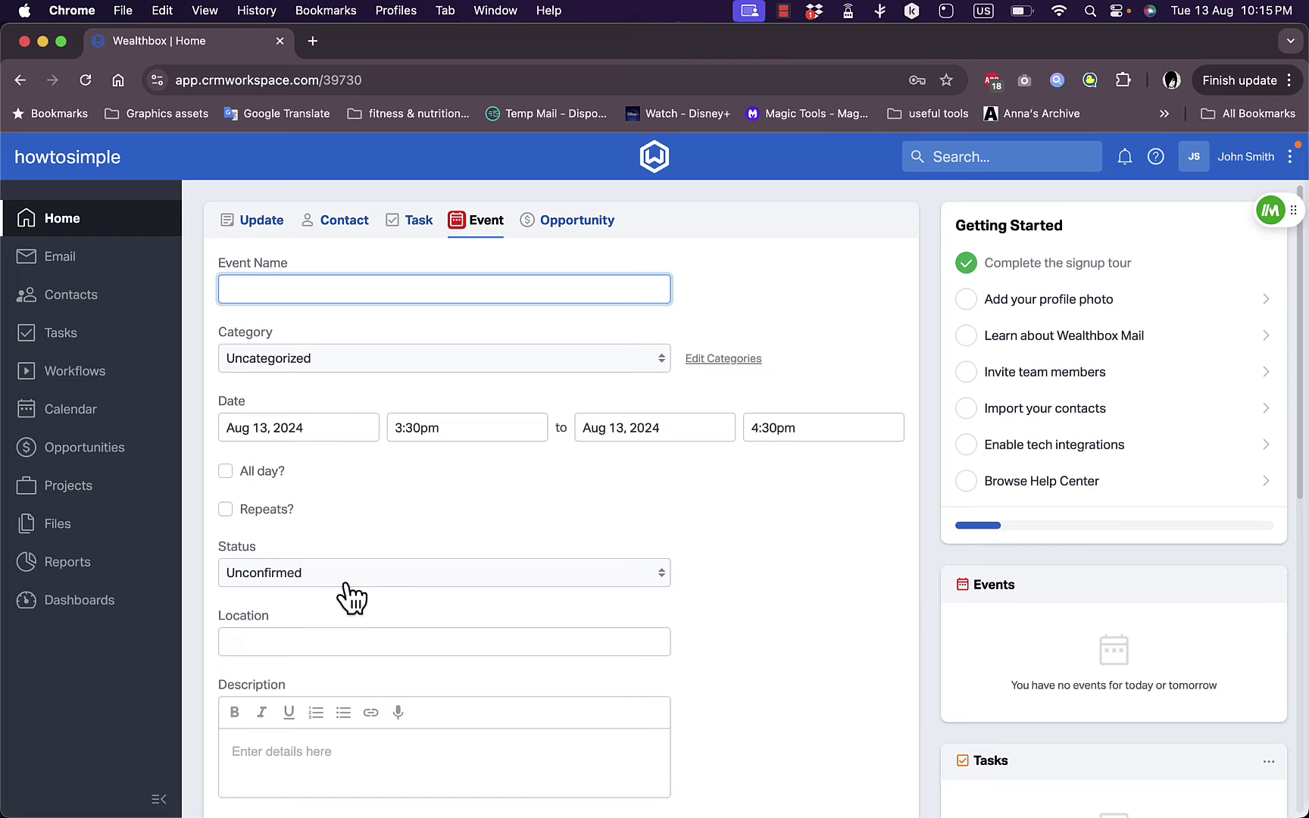
{"action": "scroll", "coordinate": [372, 654], "scroll_direction": "down", "scroll_amount": 5}
{"action": "scroll", "coordinate": [373, 659], "scroll_direction": "up", "scroll_amount": 5}
{"action": "left_click", "coordinate": [566, 224]}
{"action": "scroll", "coordinate": [386, 517], "scroll_direction": "down", "scroll_amount": 4}
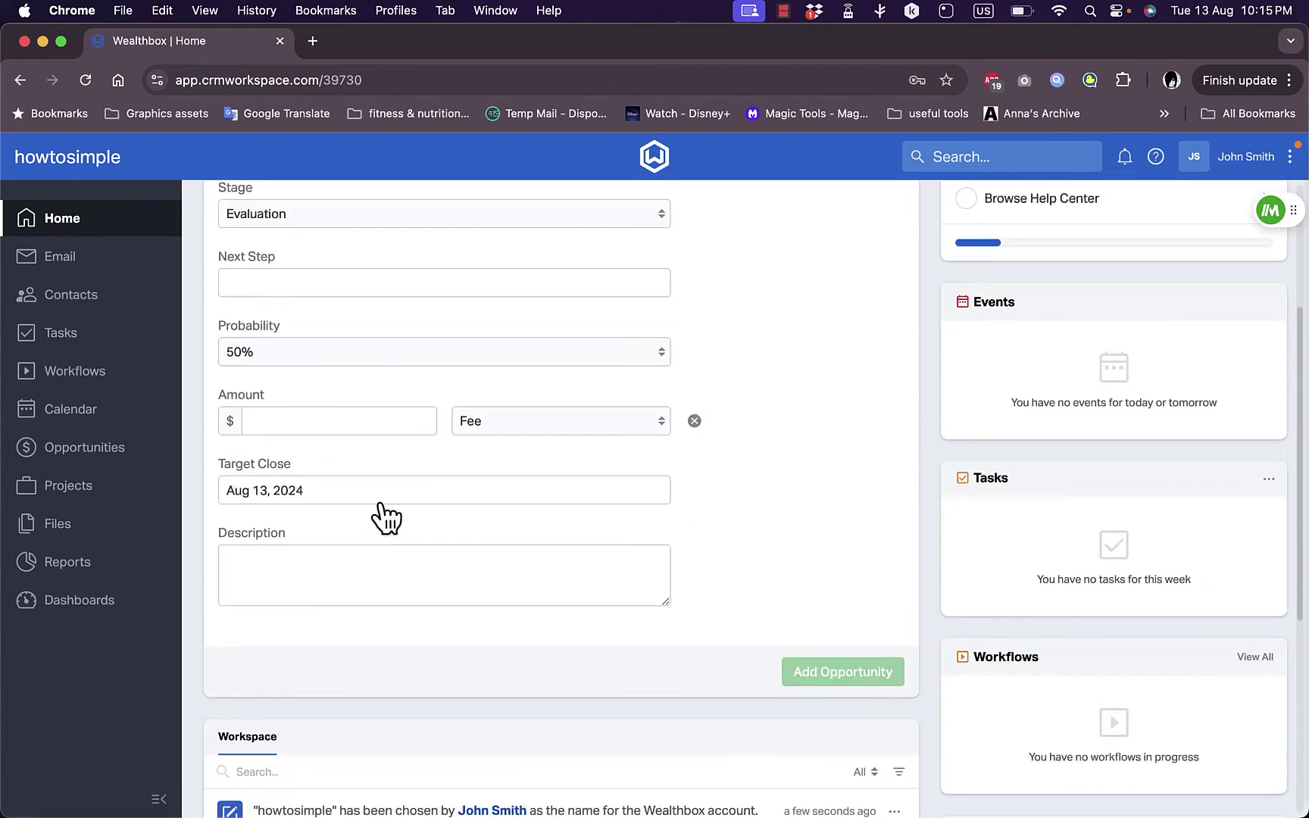
{"action": "scroll", "coordinate": [379, 517], "scroll_direction": "up", "scroll_amount": 4}
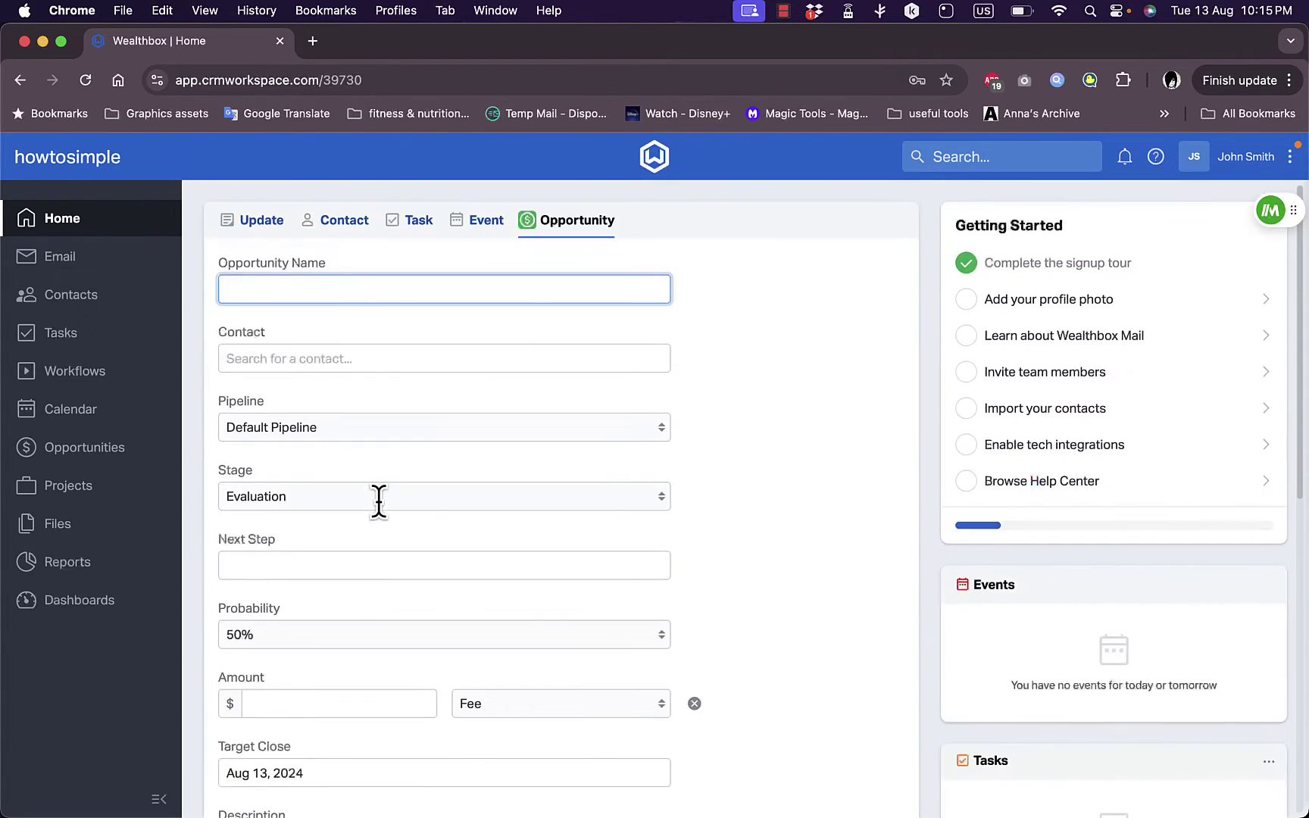
{"action": "left_click", "coordinate": [252, 225]}
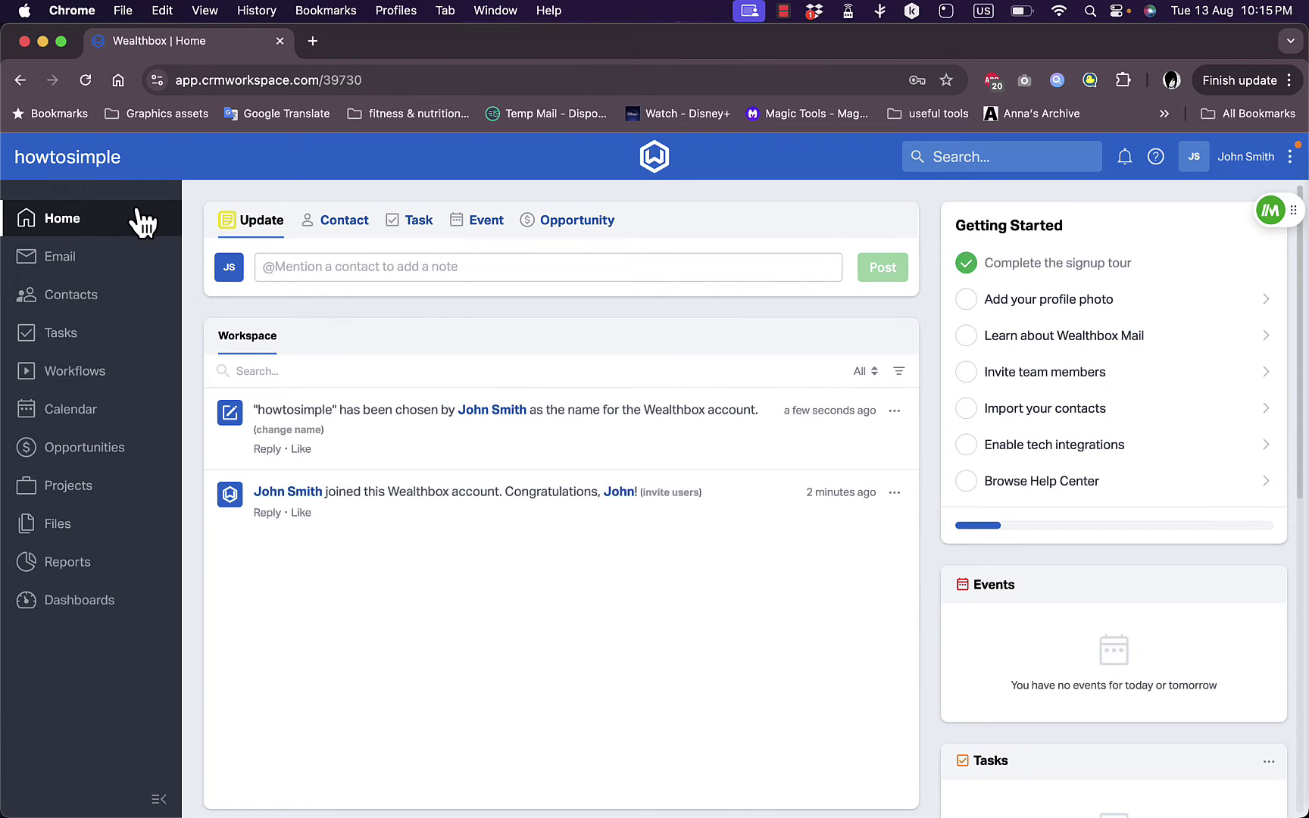
Step: From the Email module, switch the trial to the Pro plan and dismiss the Wealthbox Mail popup
{"action": "left_click", "coordinate": [55, 261]}
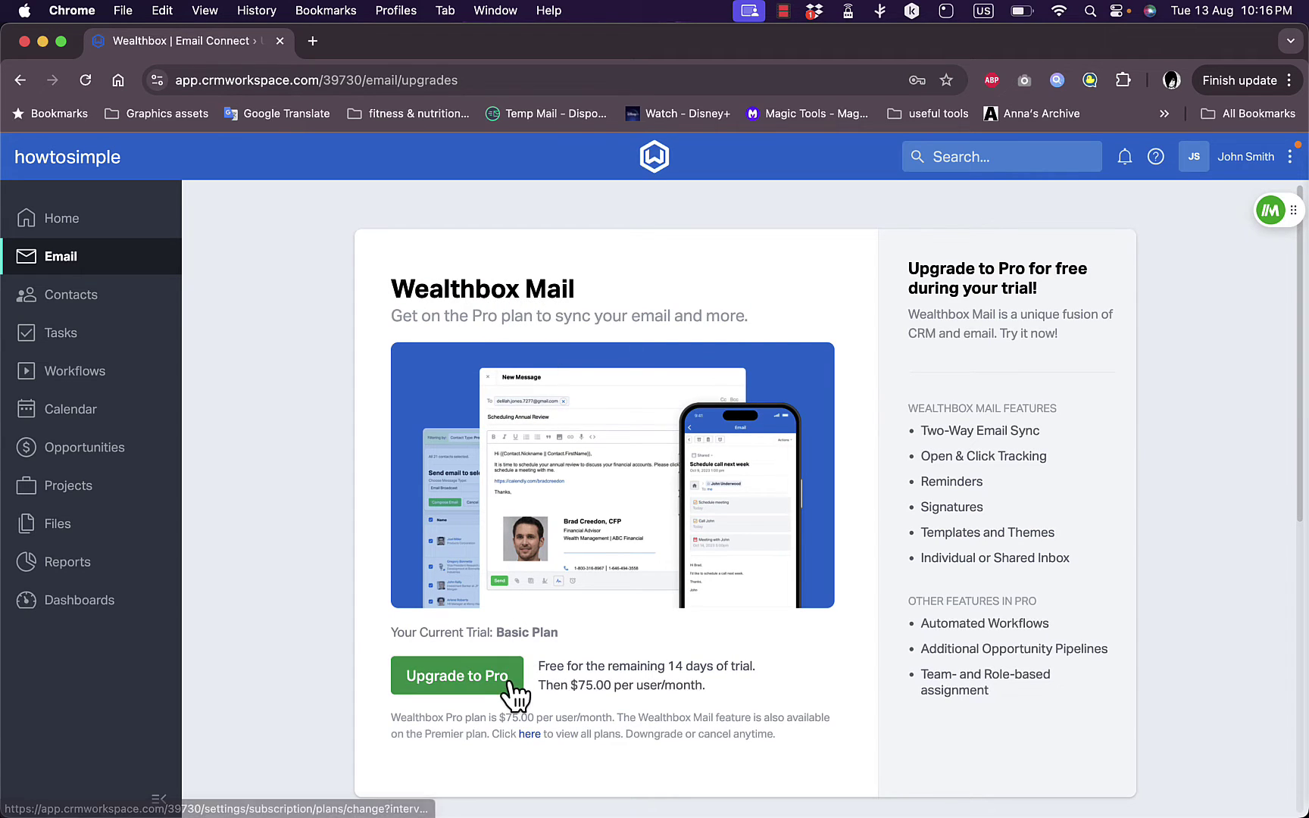
{"action": "left_click", "coordinate": [447, 679]}
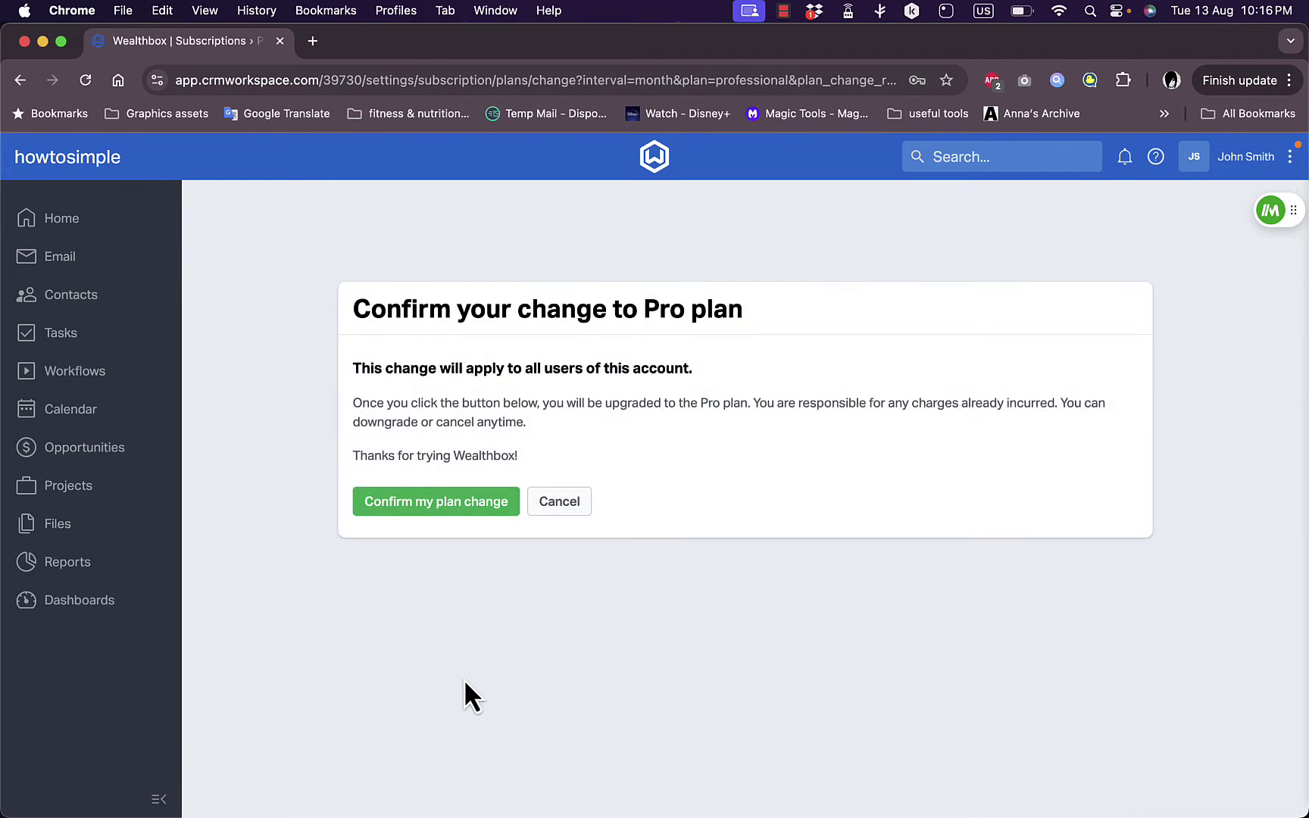
{"action": "left_click", "coordinate": [444, 506]}
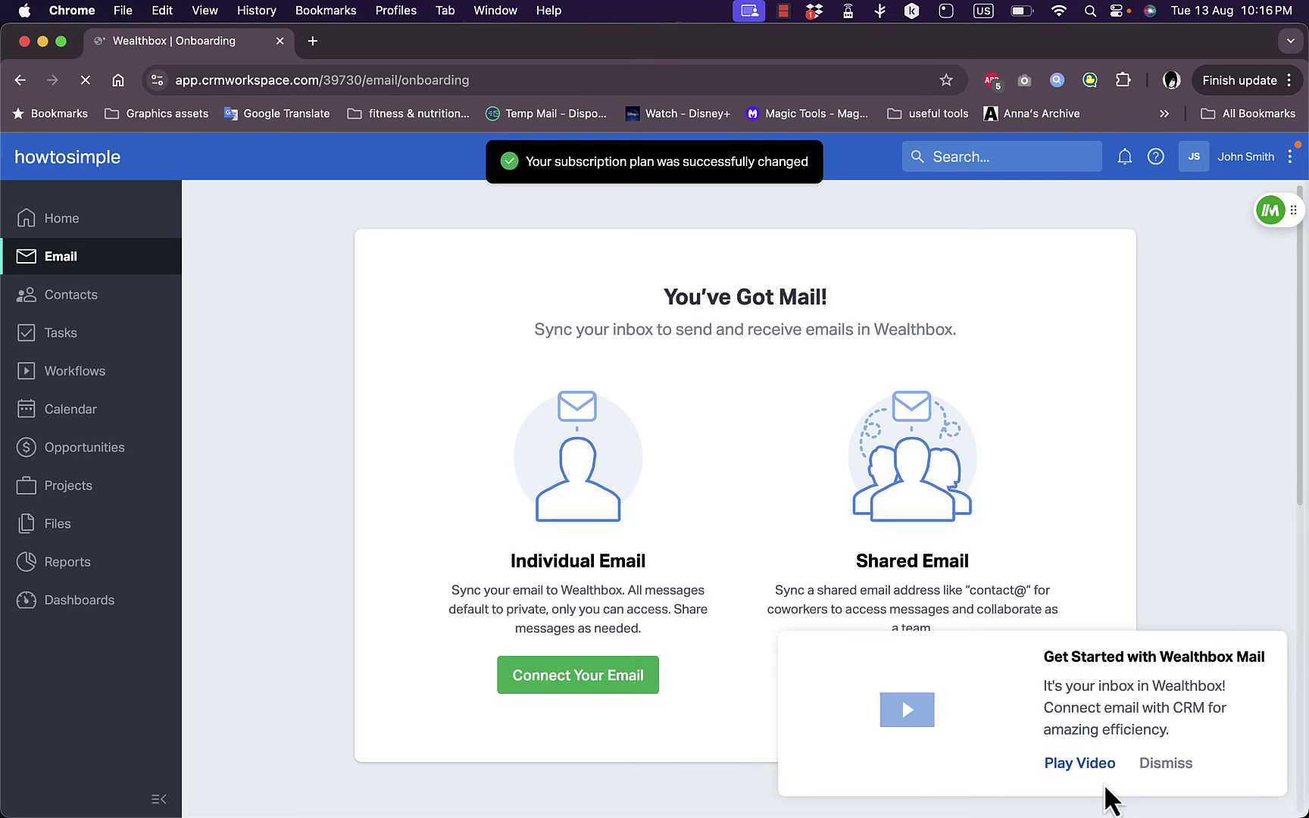
{"action": "left_click", "coordinate": [1171, 766]}
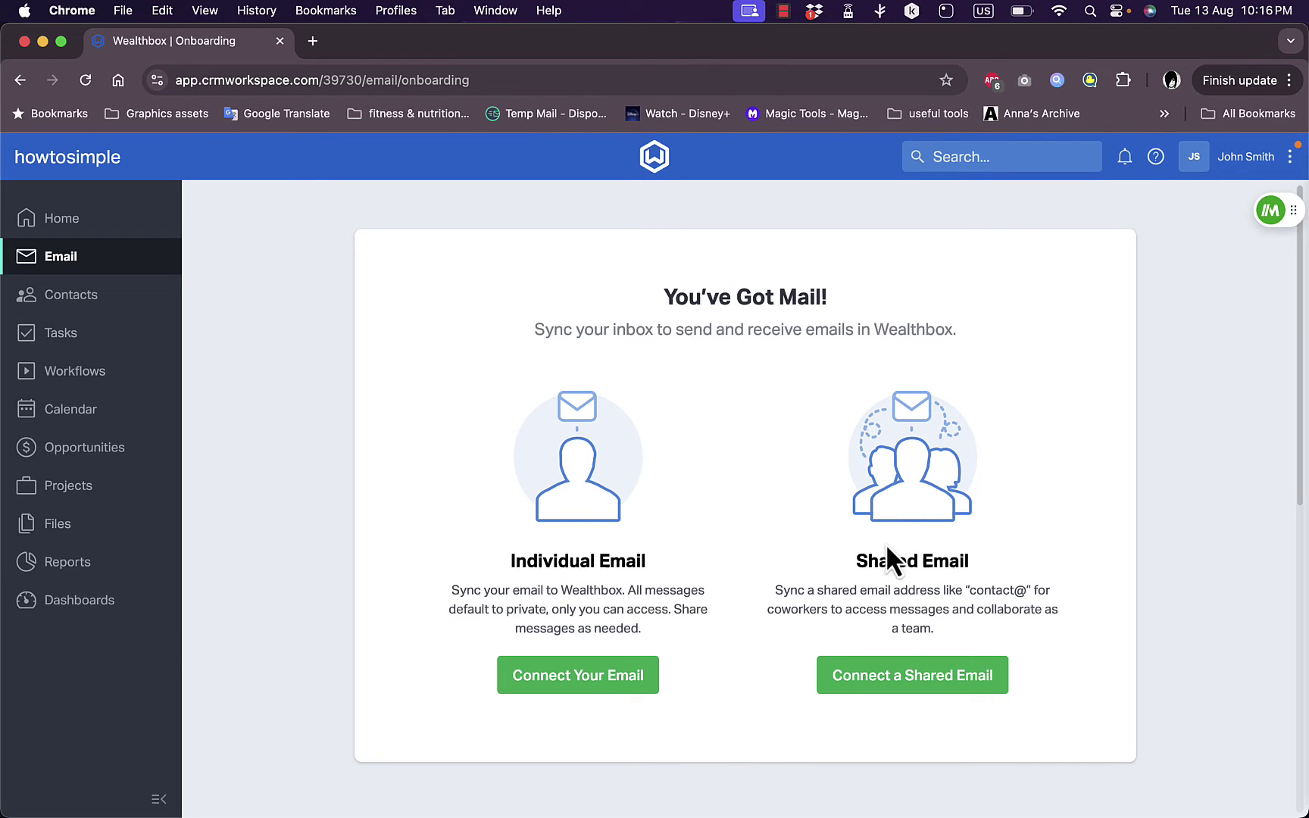
Step: Go to the Contacts module and start adding a new contact
{"action": "left_click", "coordinate": [78, 299]}
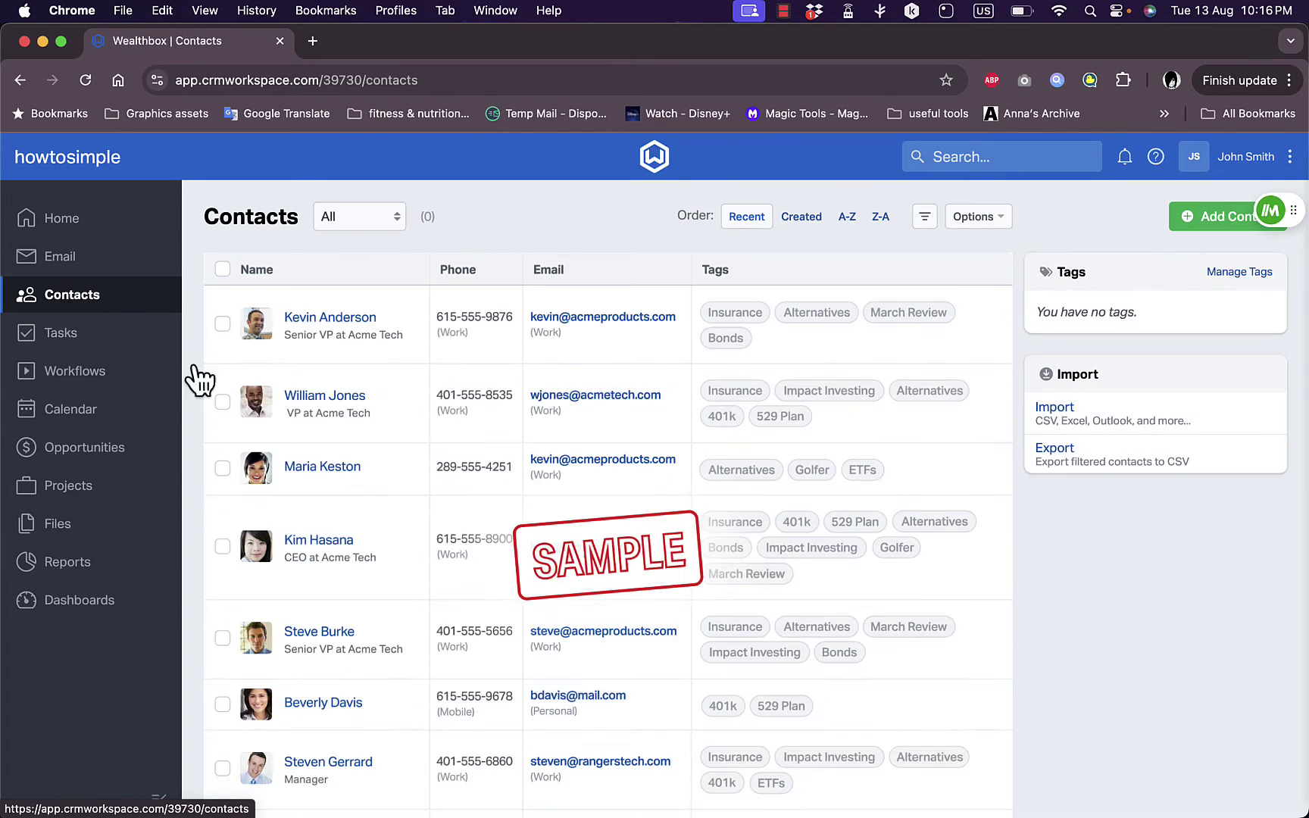
{"action": "scroll", "coordinate": [400, 508], "scroll_direction": "down", "scroll_amount": 5}
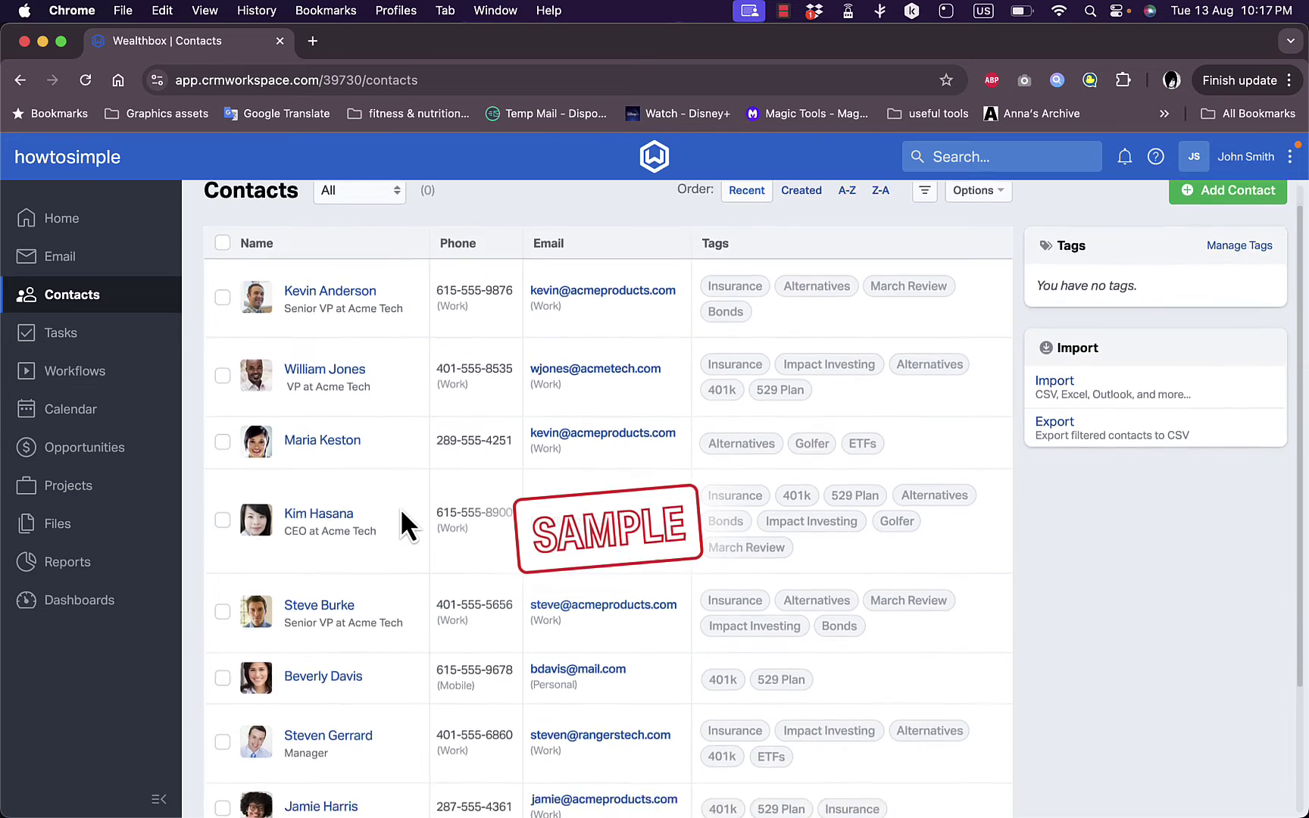
{"action": "scroll", "coordinate": [400, 507], "scroll_direction": "up", "scroll_amount": 5}
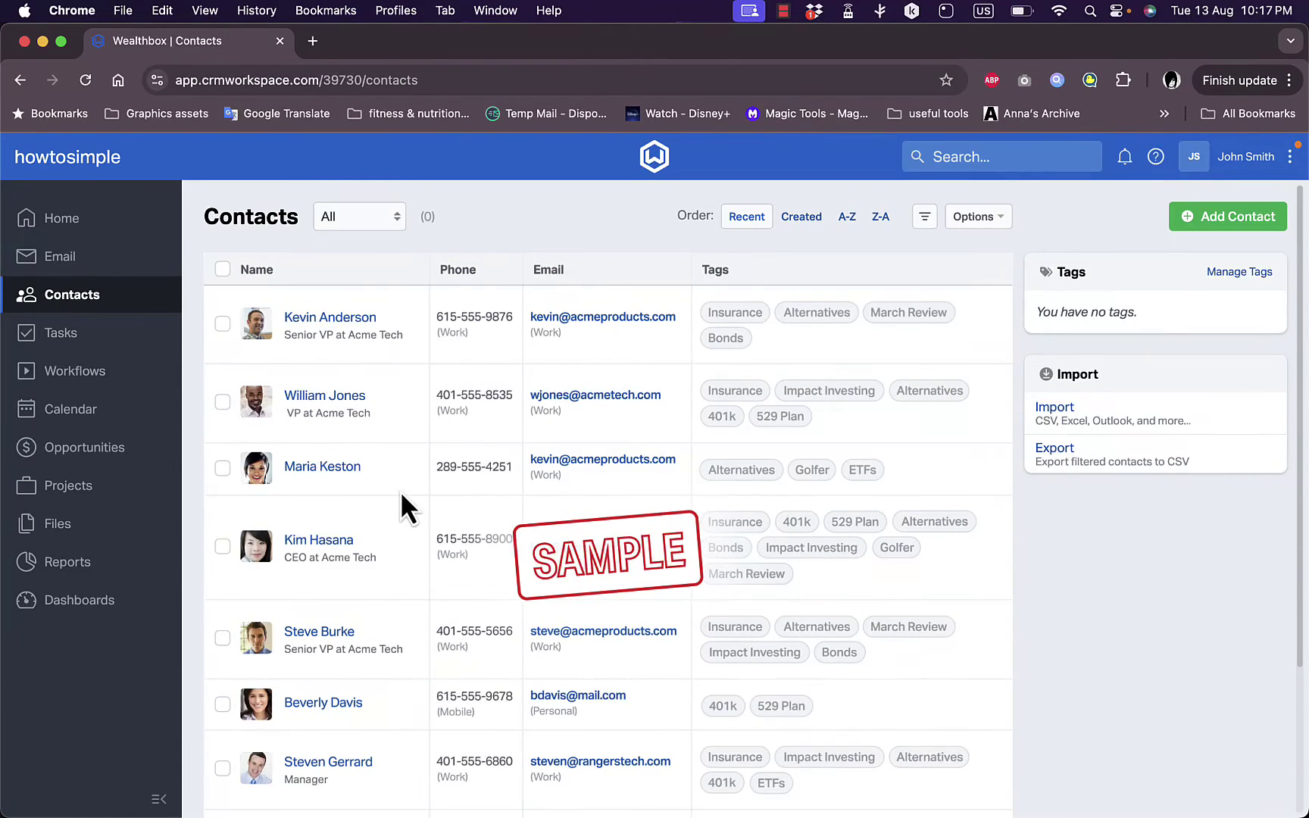
{"action": "scroll", "coordinate": [412, 460], "scroll_direction": "down", "scroll_amount": 3}
{"action": "scroll", "coordinate": [412, 460], "scroll_direction": "up", "scroll_amount": 3}
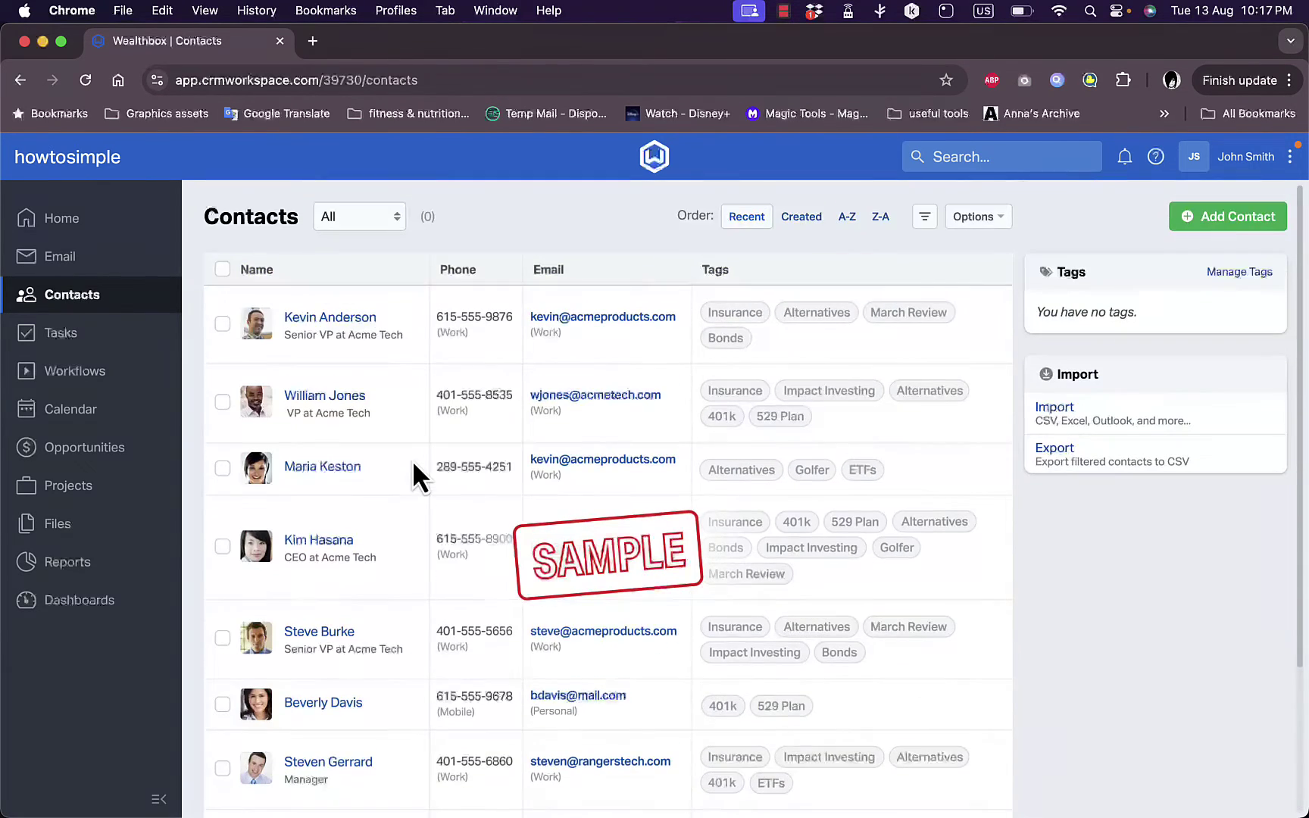
{"action": "left_click", "coordinate": [1224, 230]}
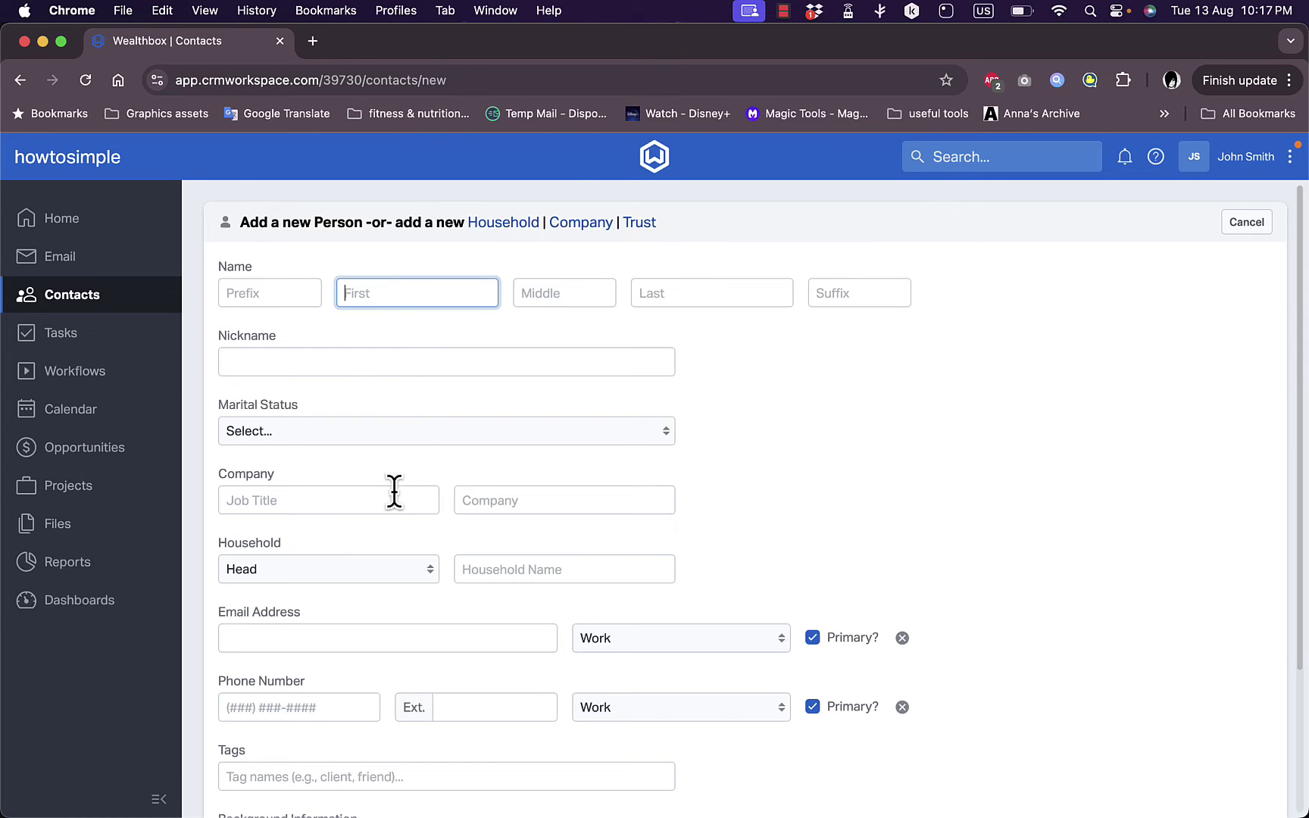
Step: Try Home's quick add-contact form, then reopen the Contacts 'Add a new Person' form
{"action": "left_click", "coordinate": [64, 224]}
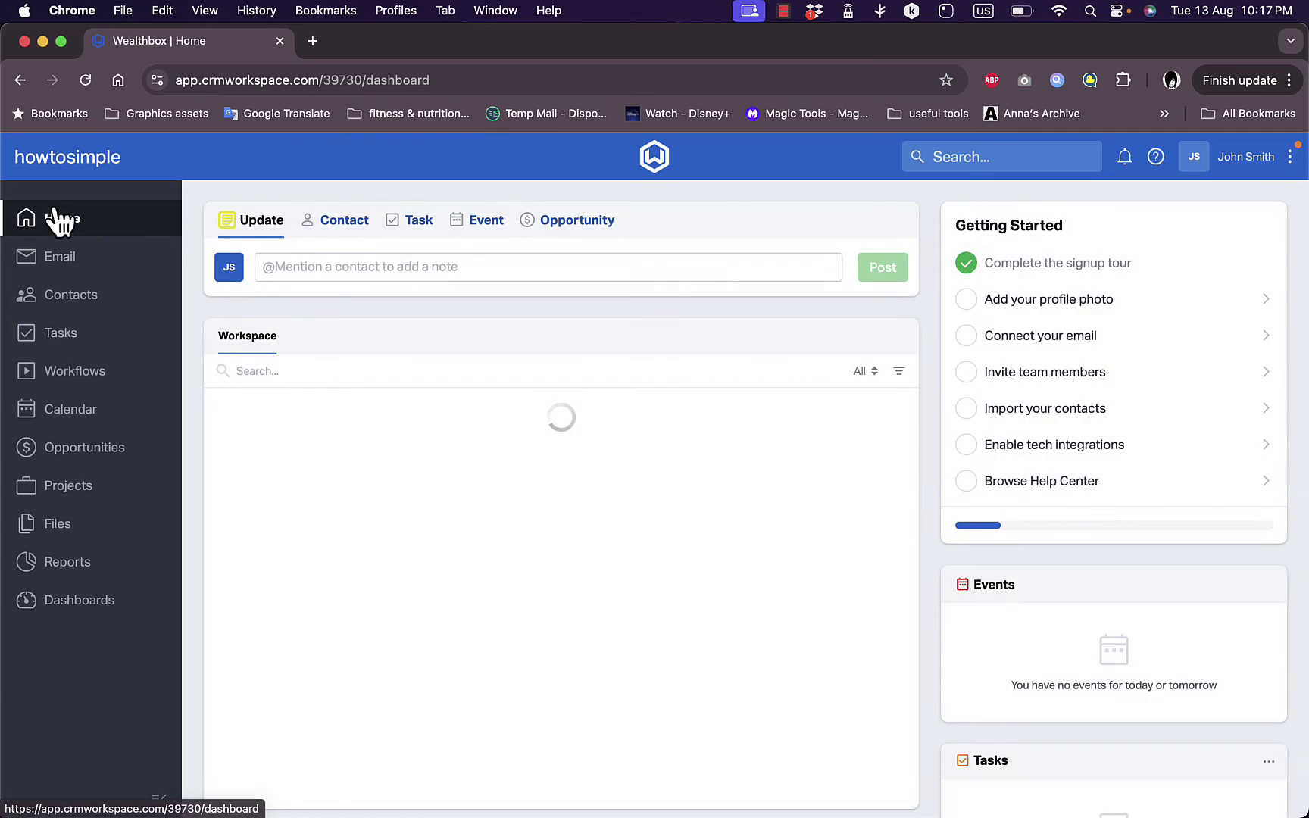
{"action": "left_click", "coordinate": [355, 227]}
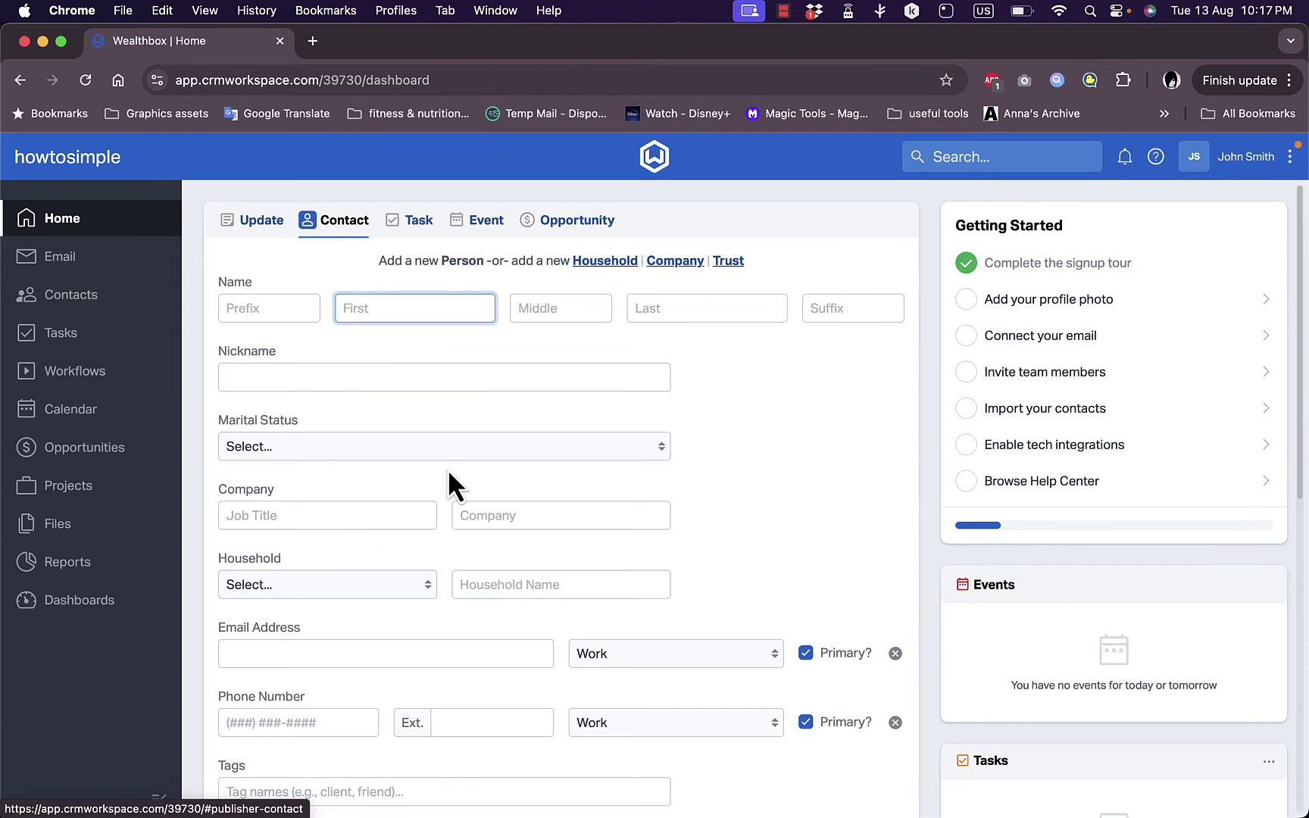
{"action": "scroll", "coordinate": [450, 475], "scroll_direction": "down", "scroll_amount": 5}
{"action": "scroll", "coordinate": [453, 467], "scroll_direction": "up", "scroll_amount": 5}
{"action": "left_click", "coordinate": [91, 297]}
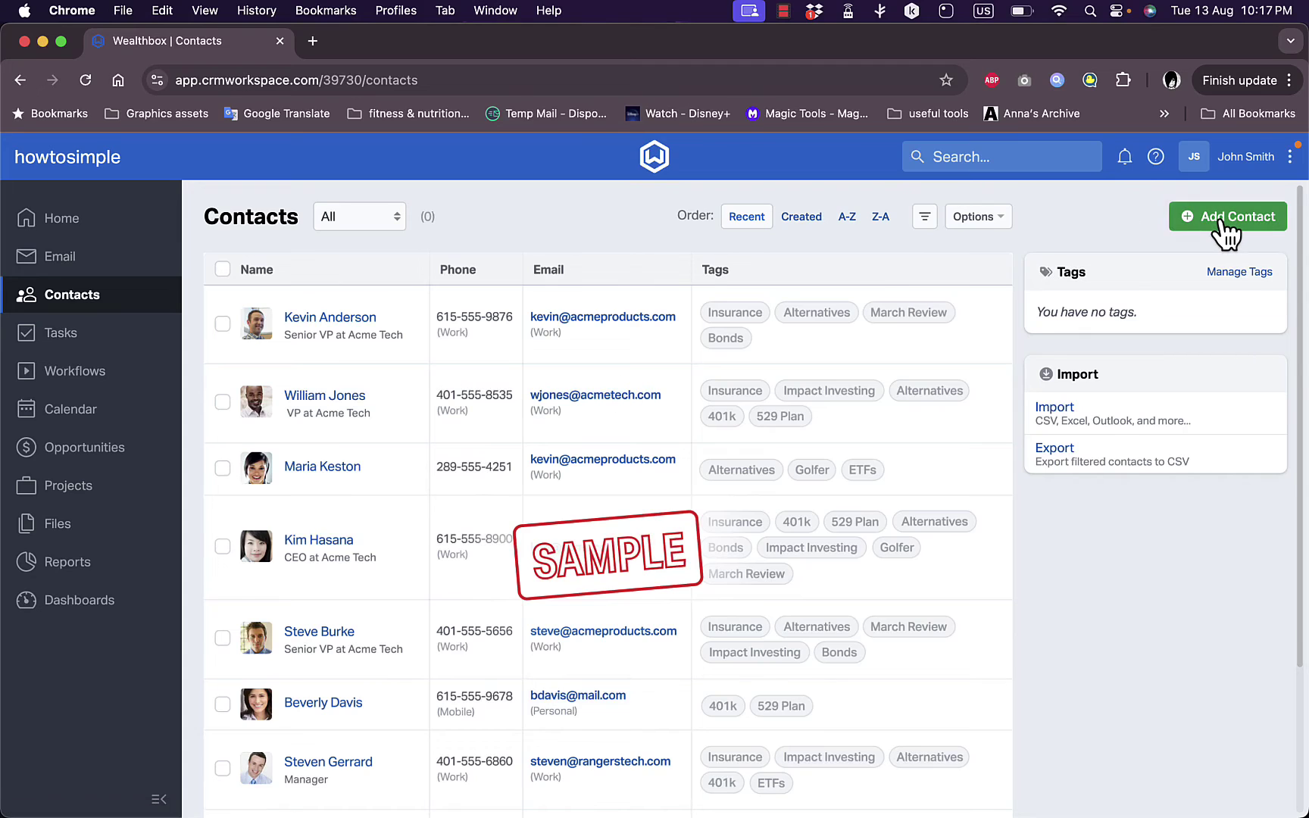
{"action": "left_click", "coordinate": [1222, 221]}
{"action": "scroll", "coordinate": [564, 446], "scroll_direction": "down", "scroll_amount": 5}
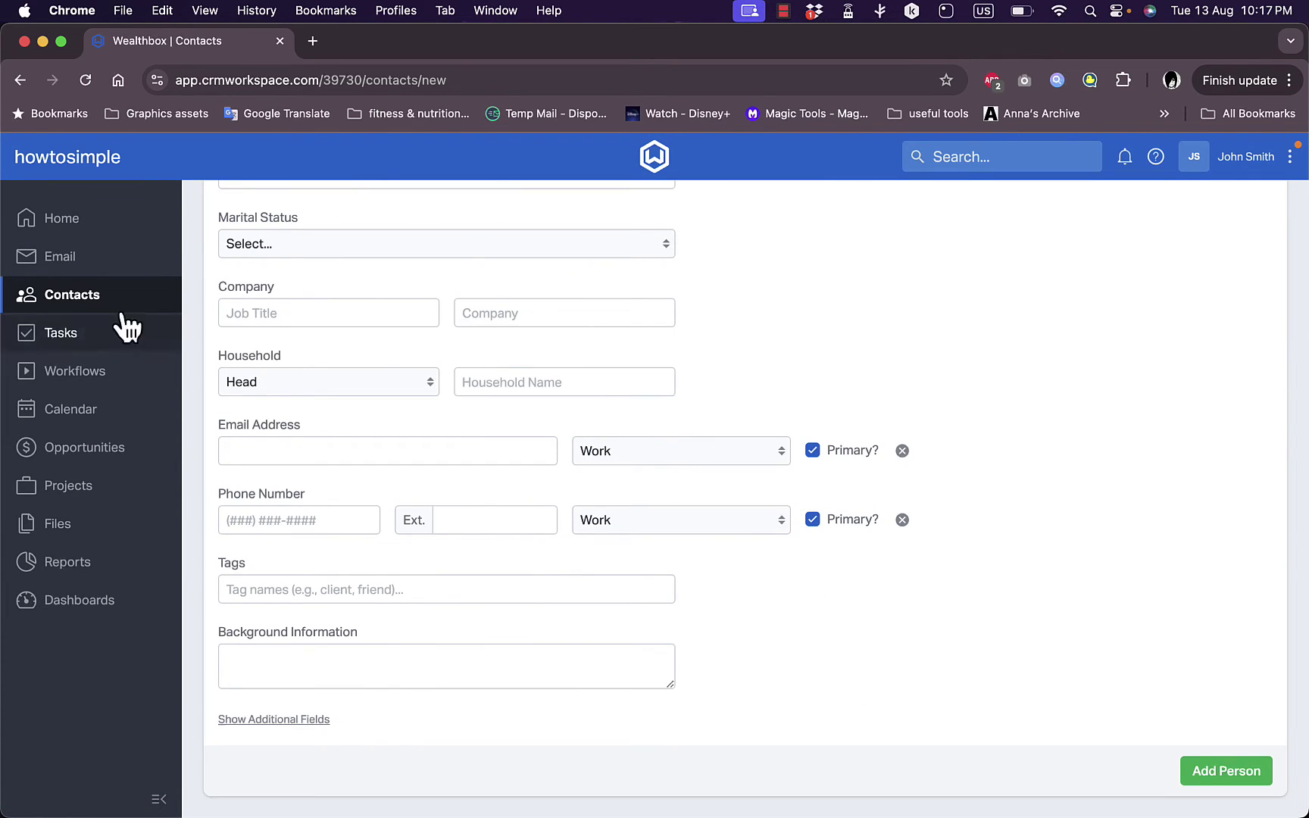
Step: Back in Contacts, inspect the All type choices, the filter fields panel and the Import/Print options
{"action": "left_click", "coordinate": [89, 295]}
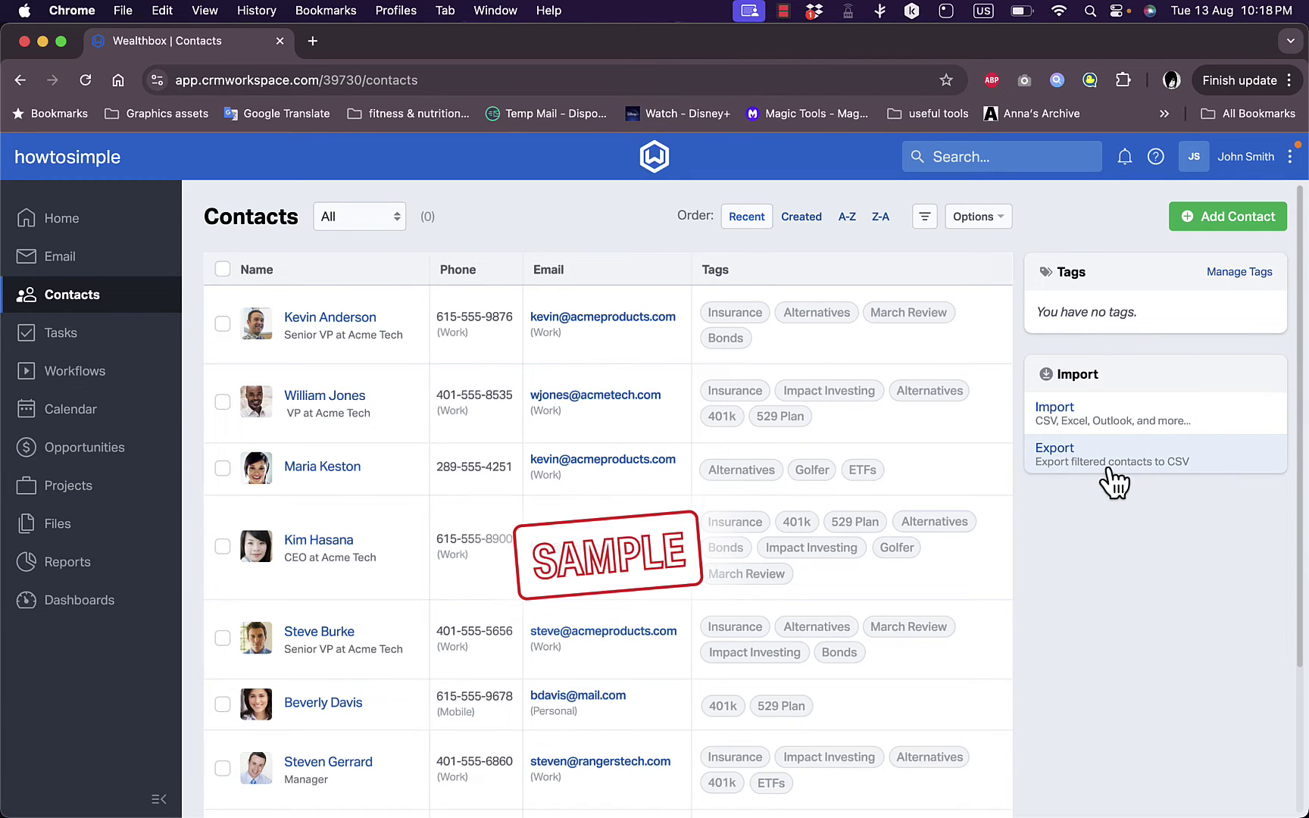
{"action": "left_click", "coordinate": [386, 224]}
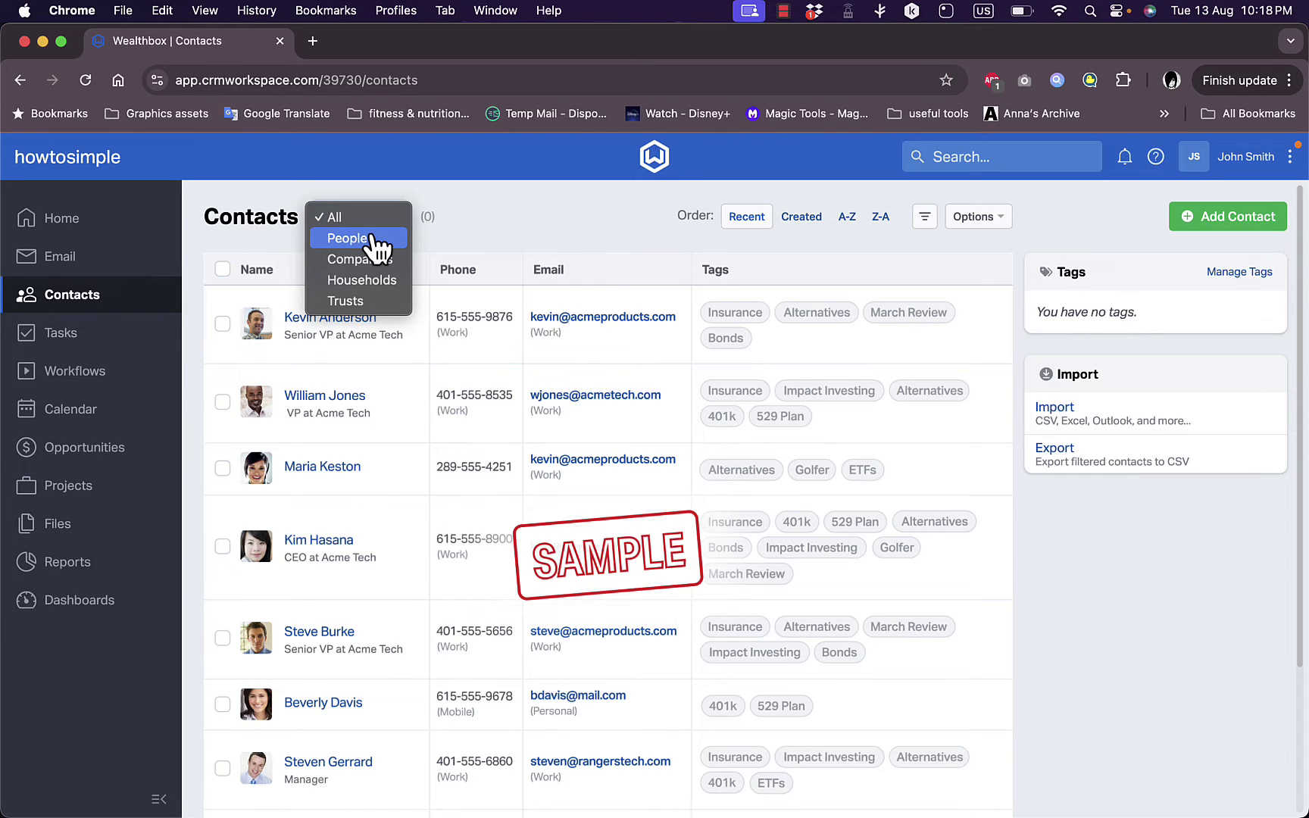
{"action": "left_click", "coordinate": [572, 232]}
{"action": "left_click", "coordinate": [925, 218]}
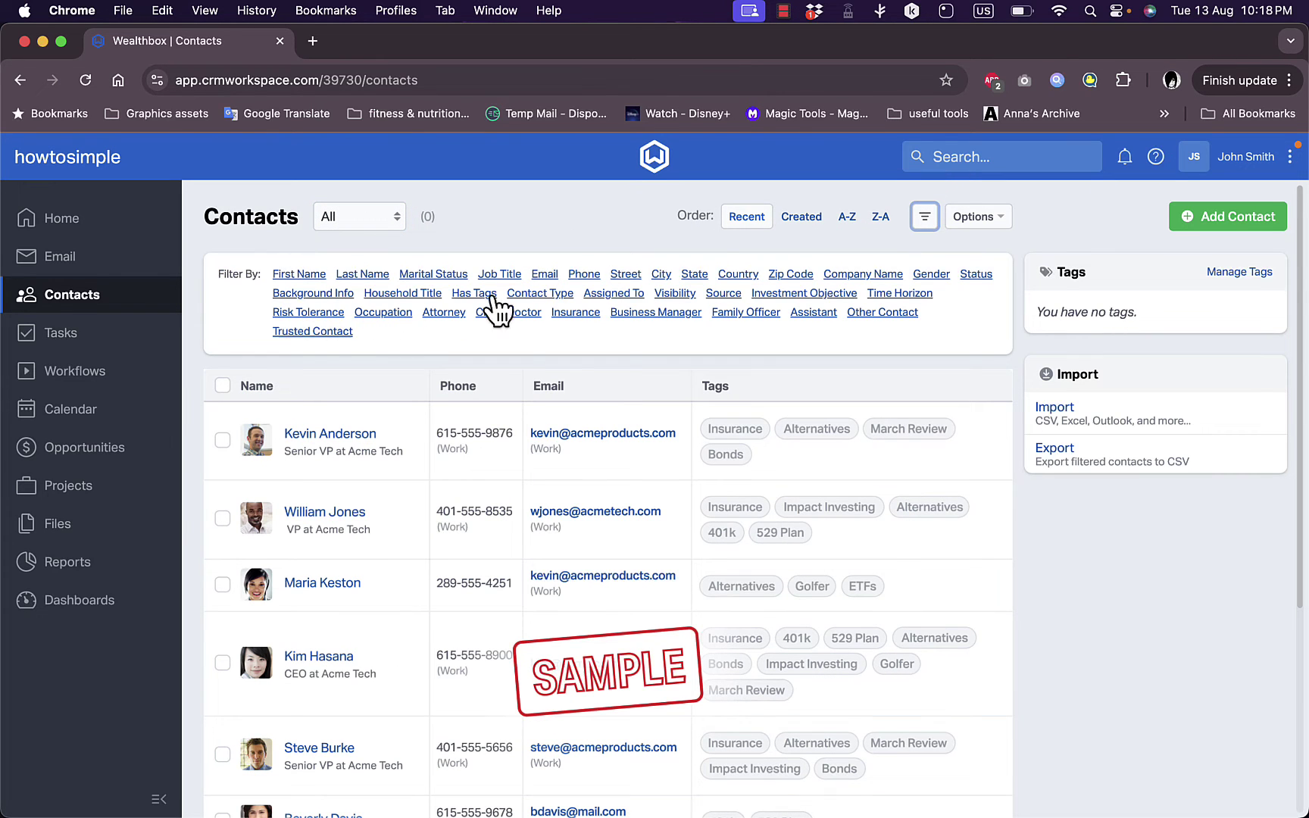
{"action": "left_click", "coordinate": [981, 219]}
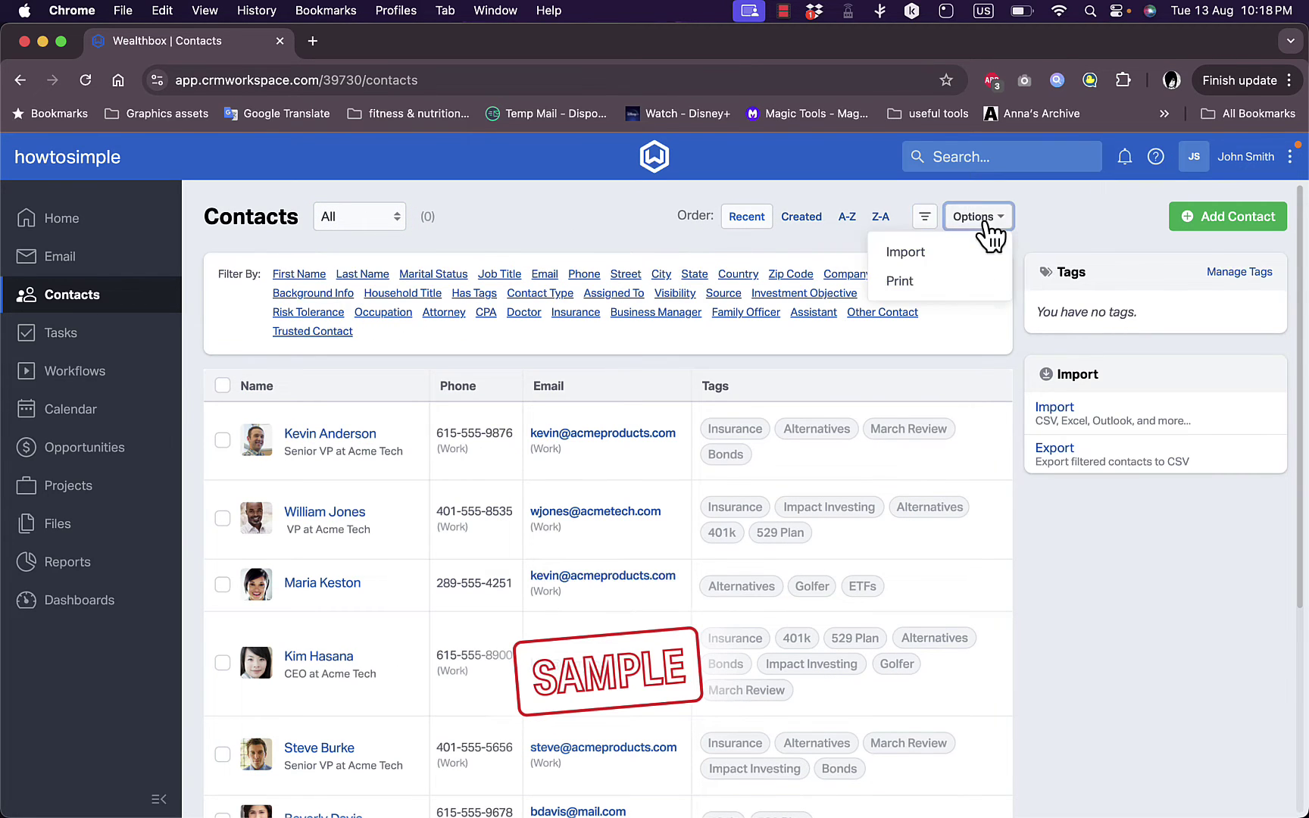
{"action": "left_click", "coordinate": [409, 219]}
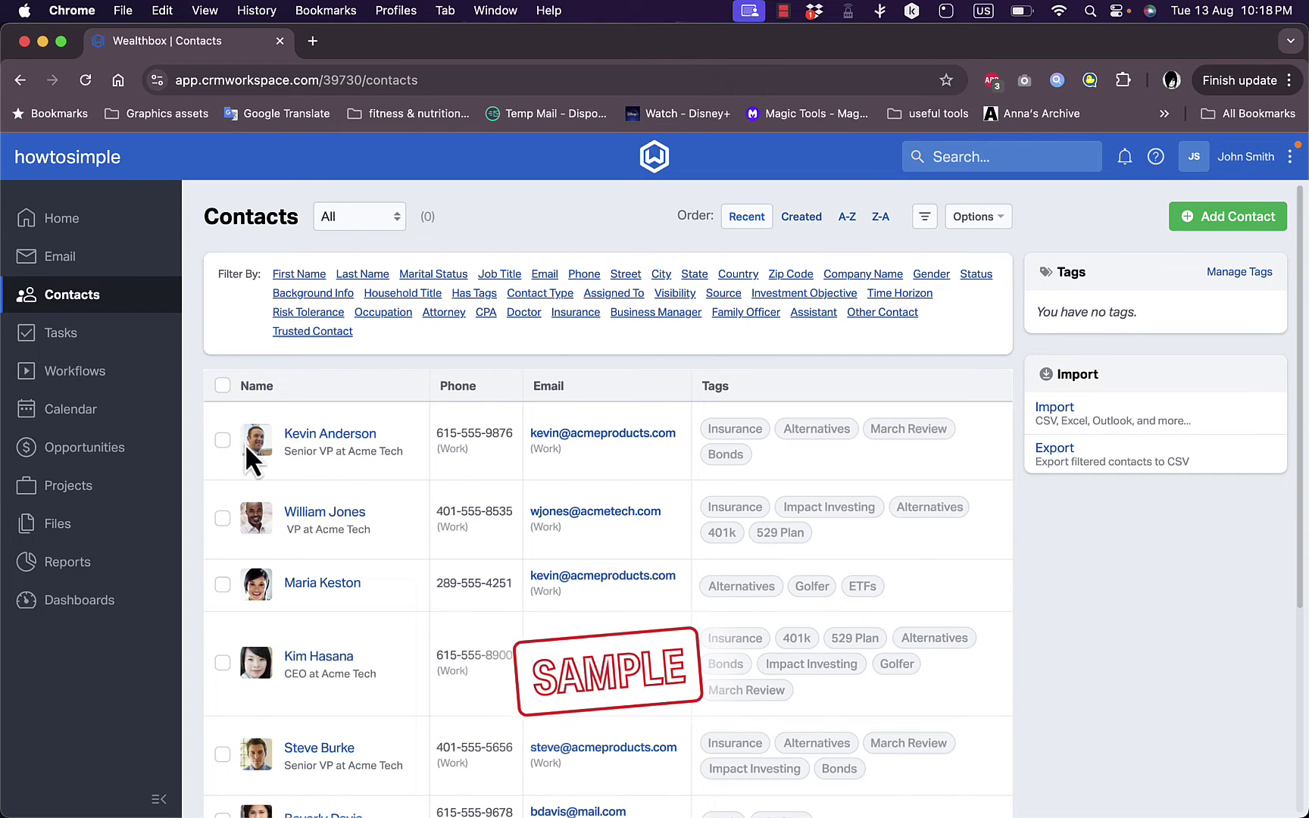
{"action": "scroll", "coordinate": [342, 440], "scroll_direction": "down", "scroll_amount": 5}
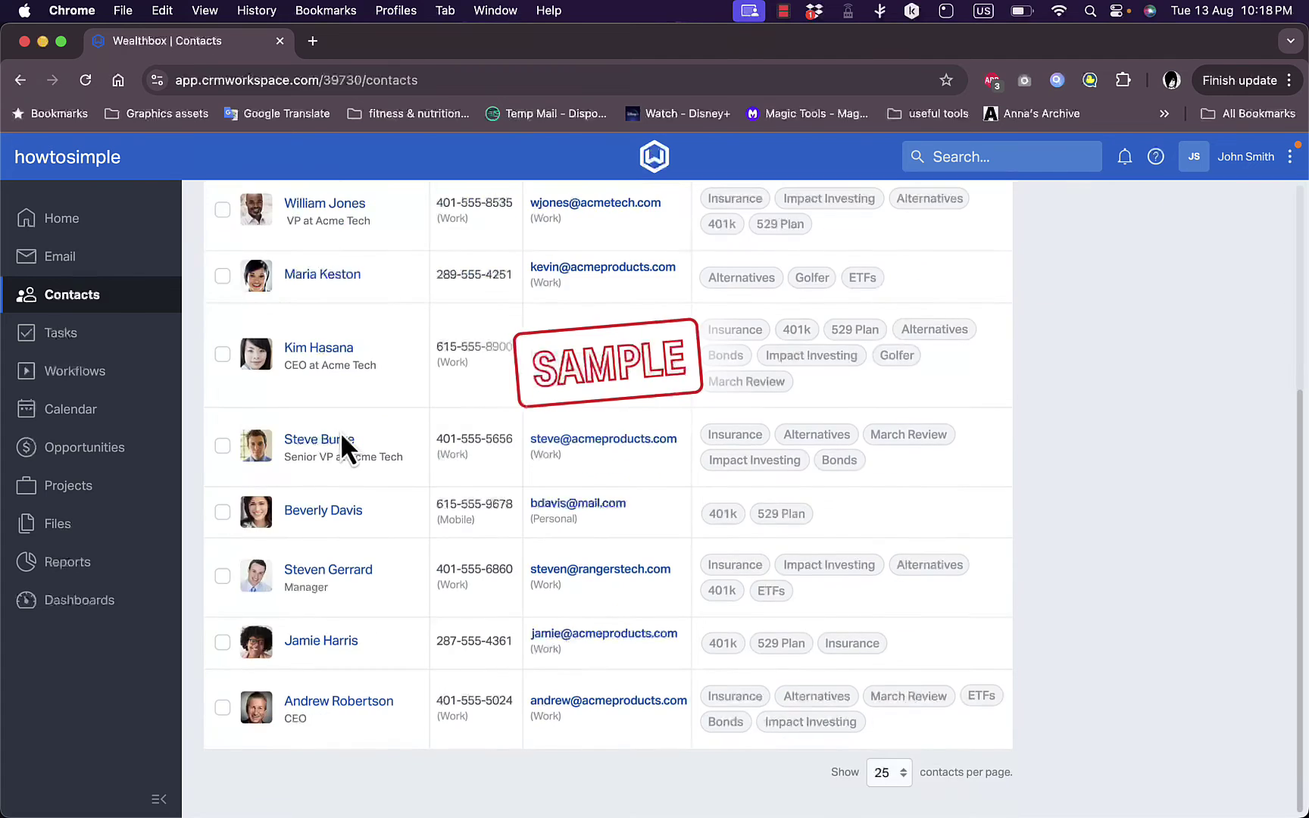
{"action": "scroll", "coordinate": [342, 439], "scroll_direction": "up", "scroll_amount": 5}
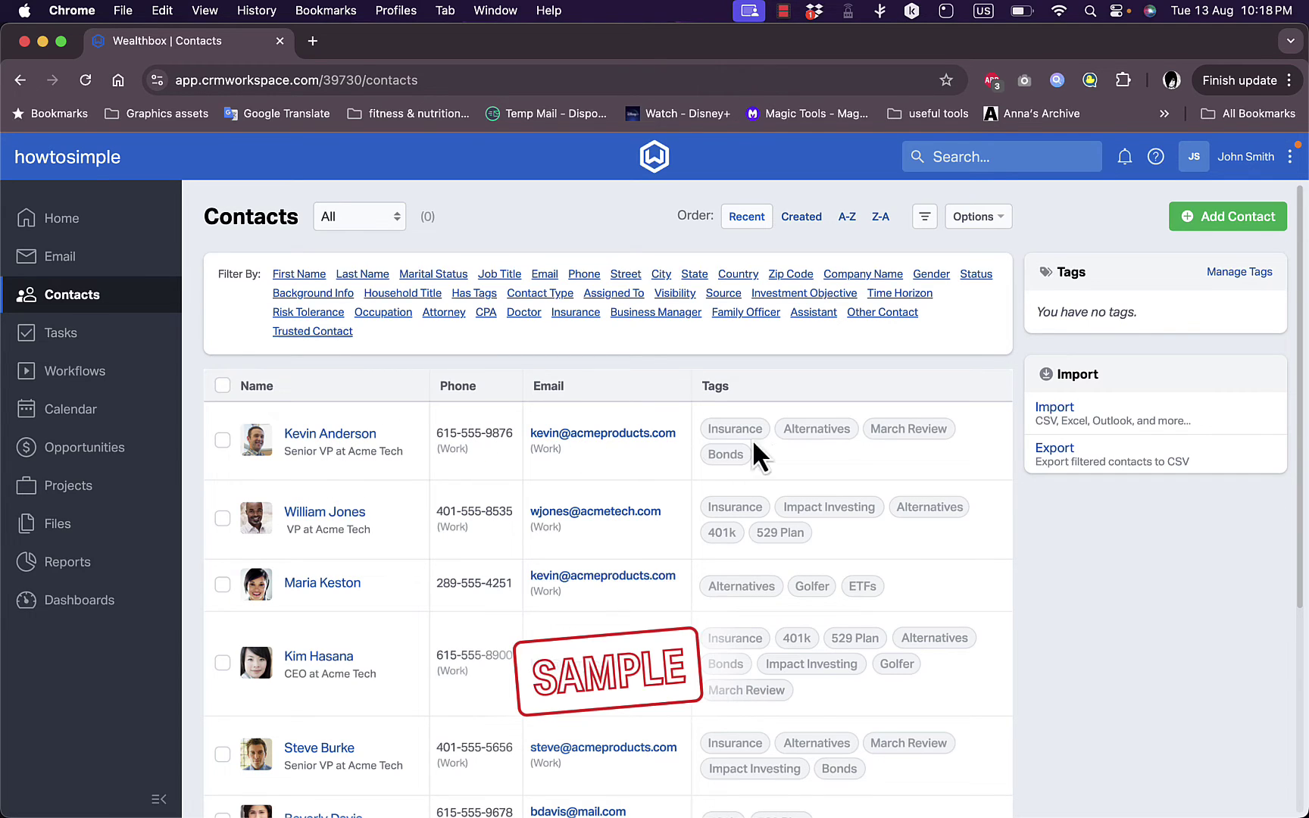
Step: Open the Tasks module and view the new-task form
{"action": "left_click", "coordinate": [94, 346]}
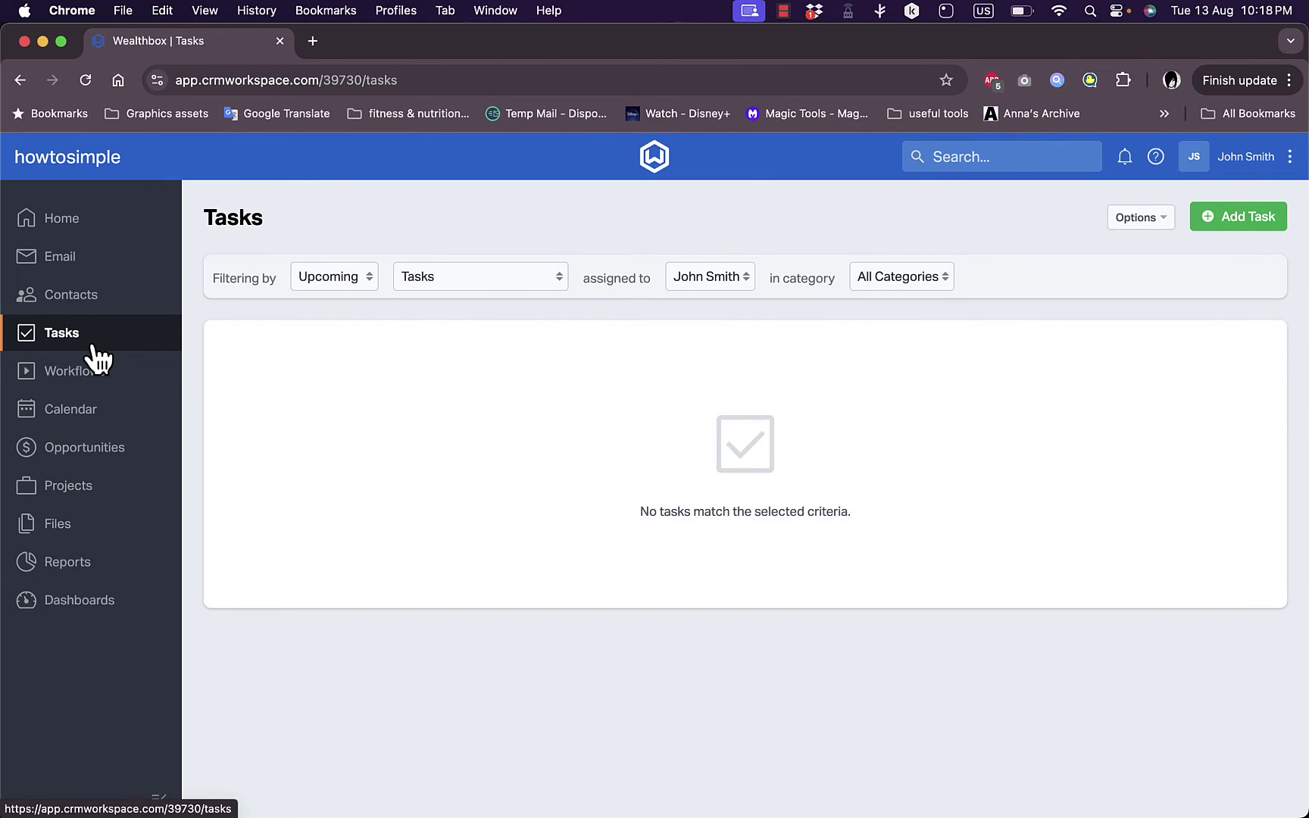
{"action": "left_click", "coordinate": [1221, 230]}
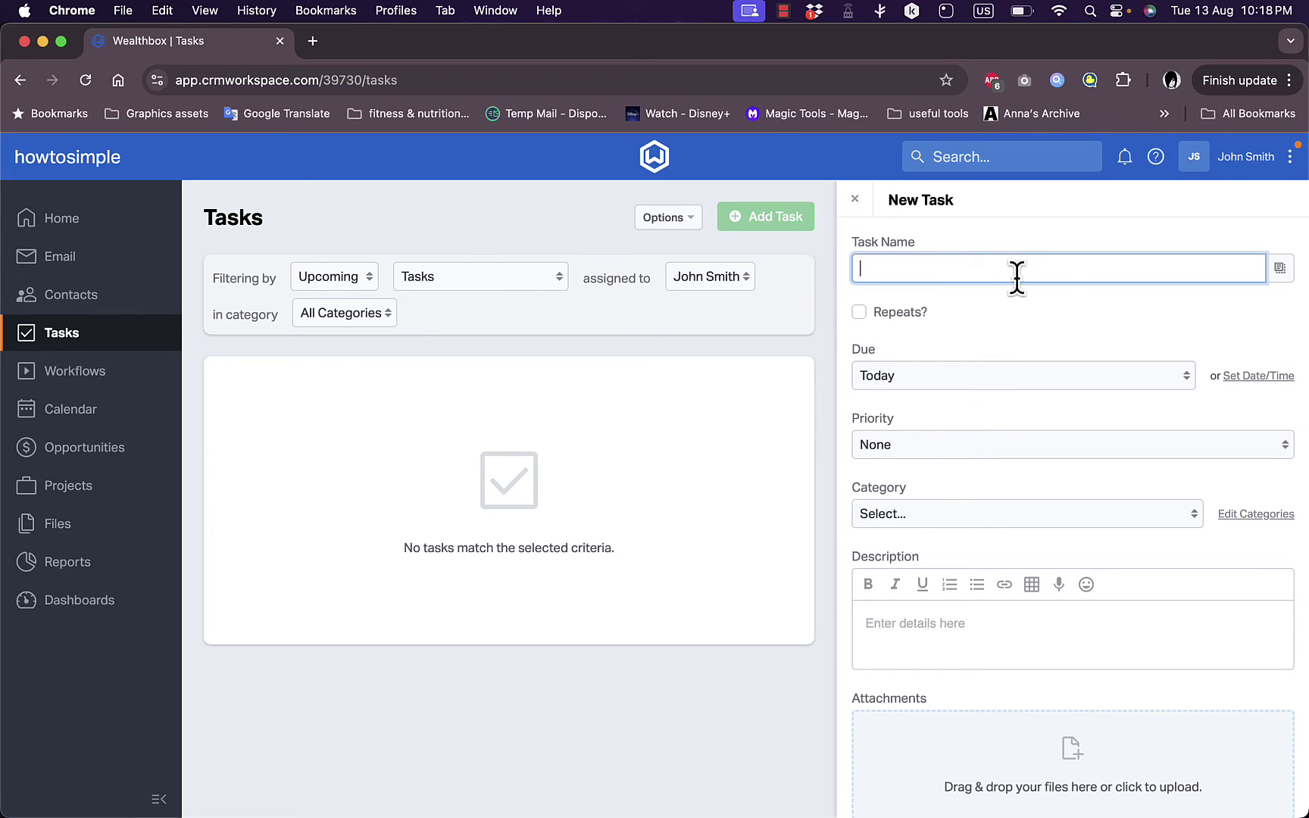
{"action": "scroll", "coordinate": [963, 546], "scroll_direction": "down", "scroll_amount": 2}
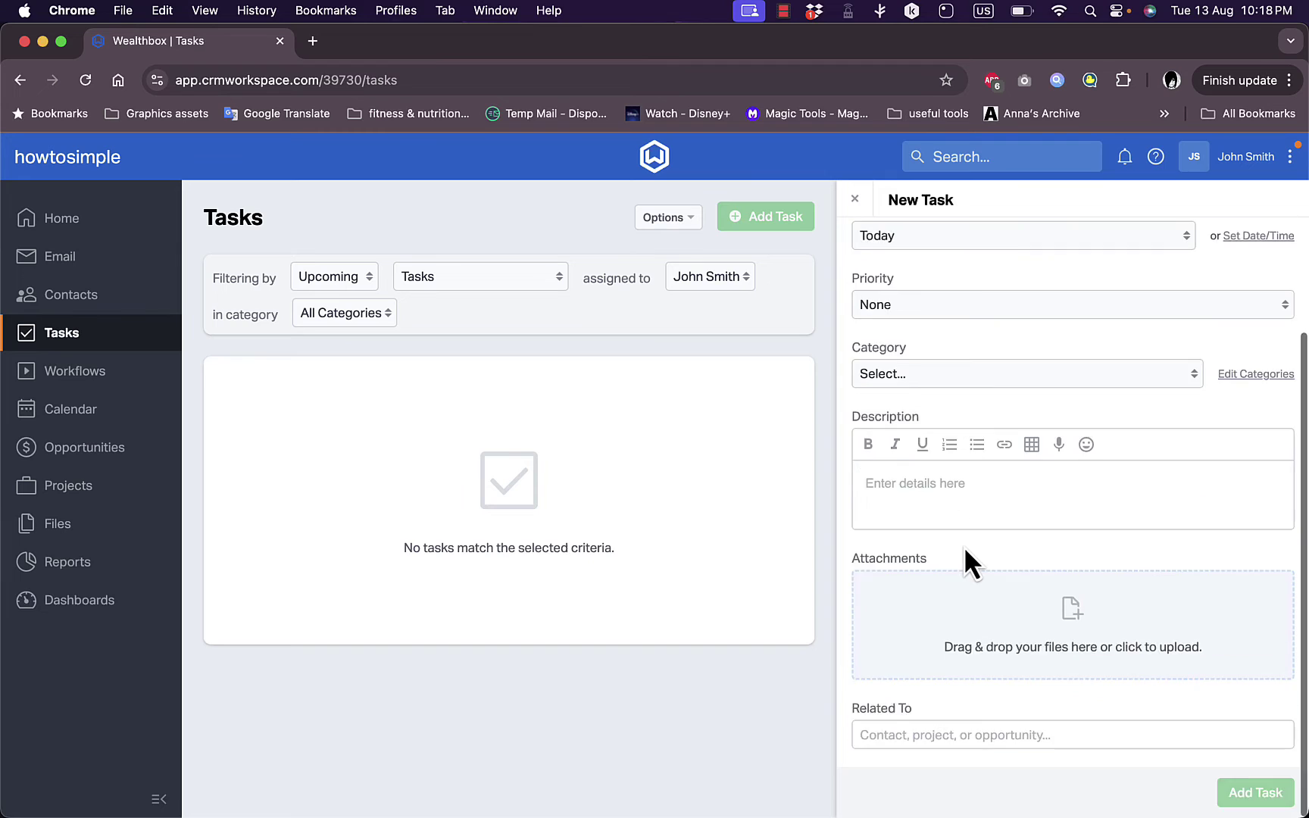
{"action": "scroll", "coordinate": [963, 561], "scroll_direction": "up", "scroll_amount": 2}
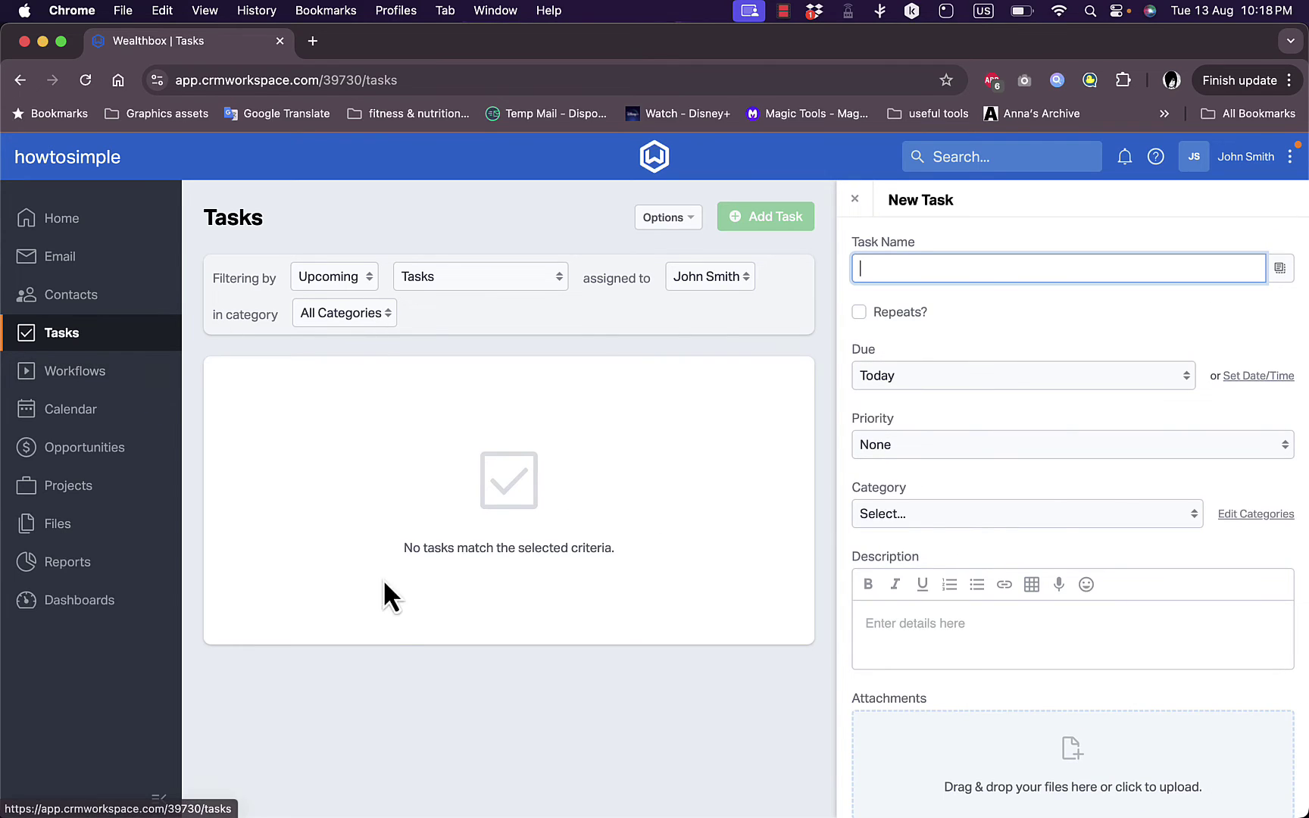
Step: Check the Upcoming status and task type filter choices unchanged, then go to Workflows
{"action": "left_click", "coordinate": [354, 275]}
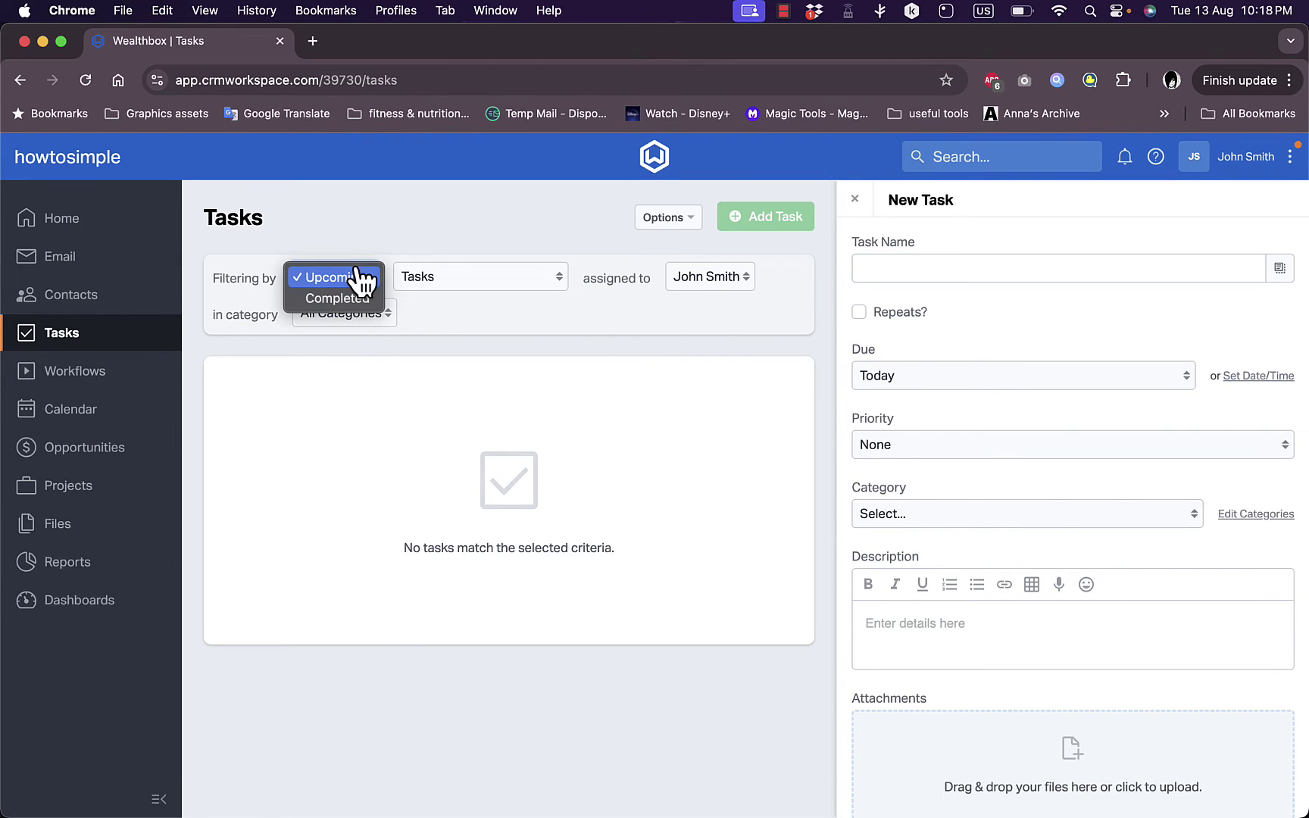
{"action": "left_click", "coordinate": [503, 280]}
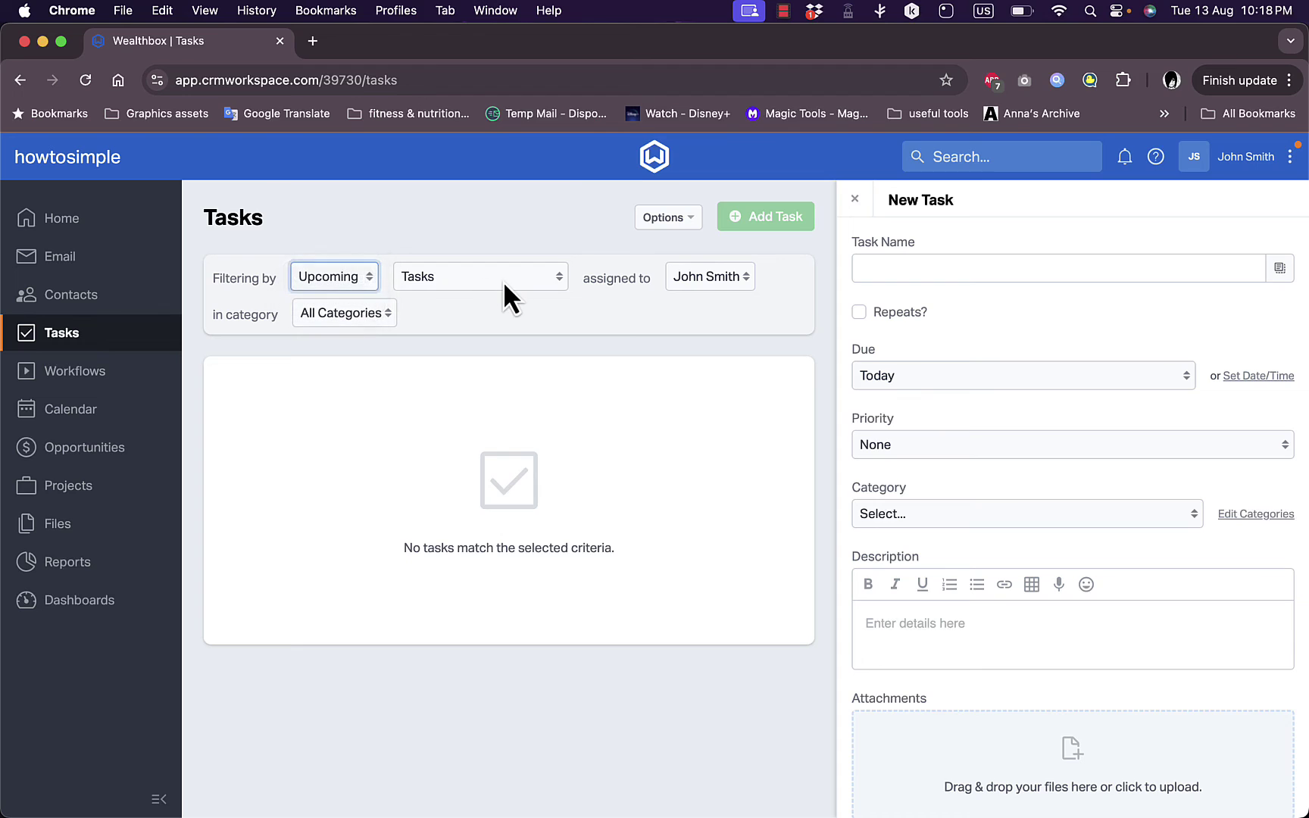
{"action": "left_click", "coordinate": [503, 280]}
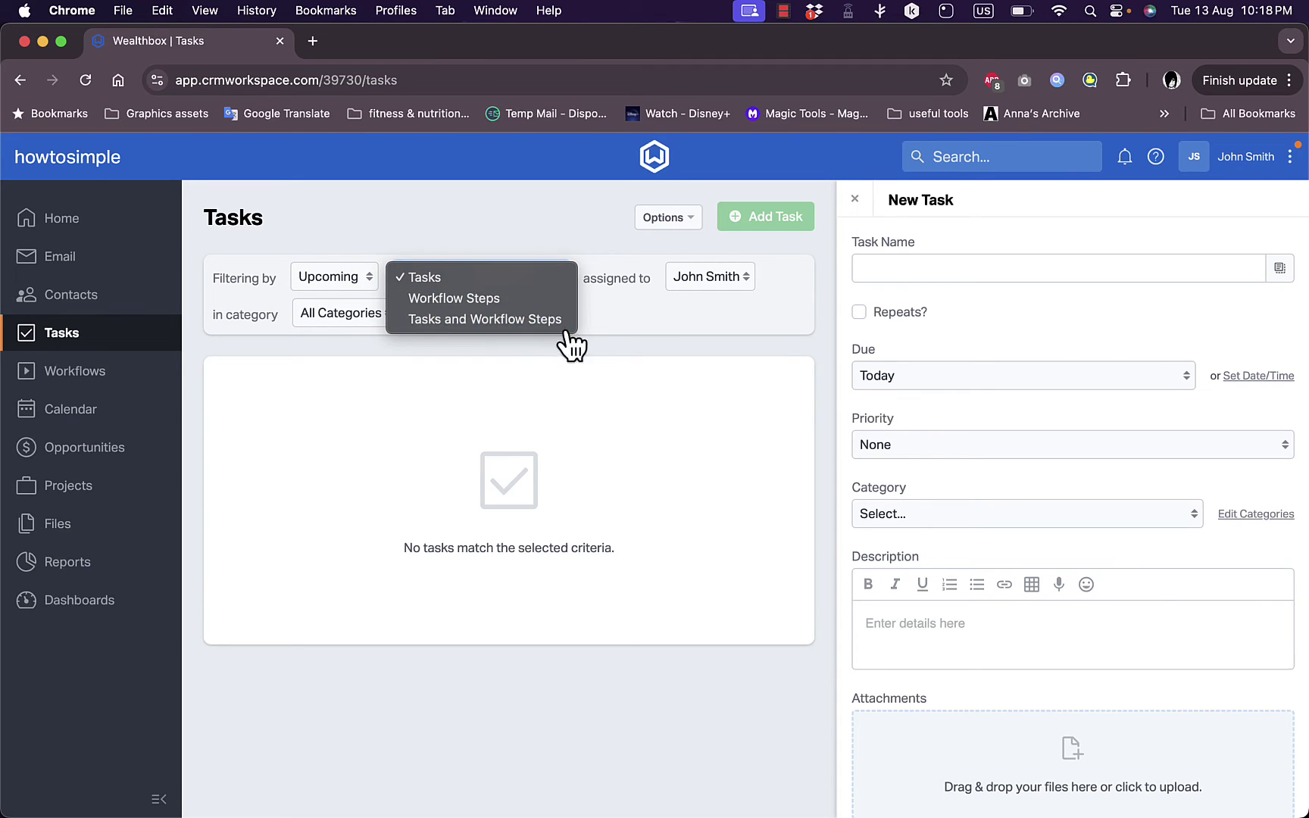
{"action": "left_click", "coordinate": [598, 338]}
{"action": "left_click", "coordinate": [50, 371]}
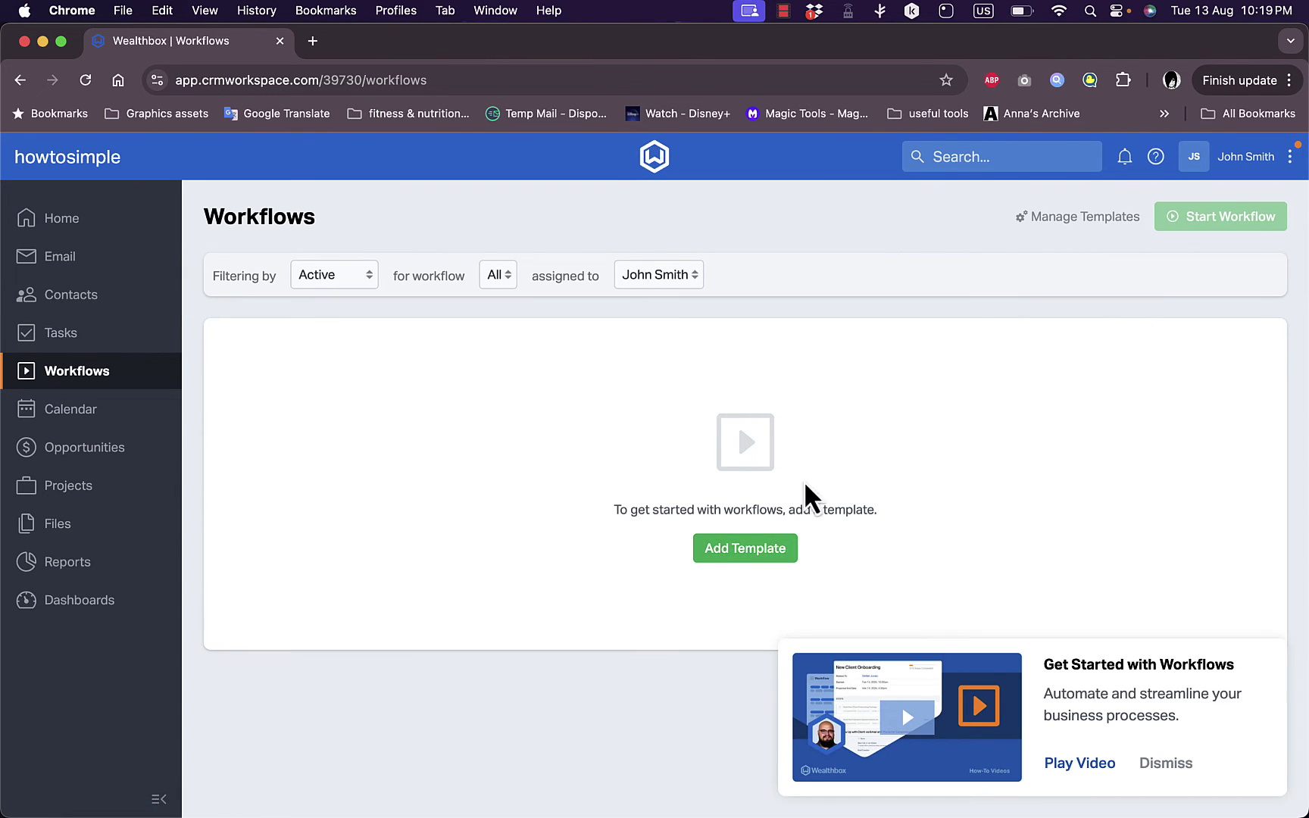
Step: Start a new workflow template keeping Contact as its target, then switch to Calendar
{"action": "left_click", "coordinate": [736, 557]}
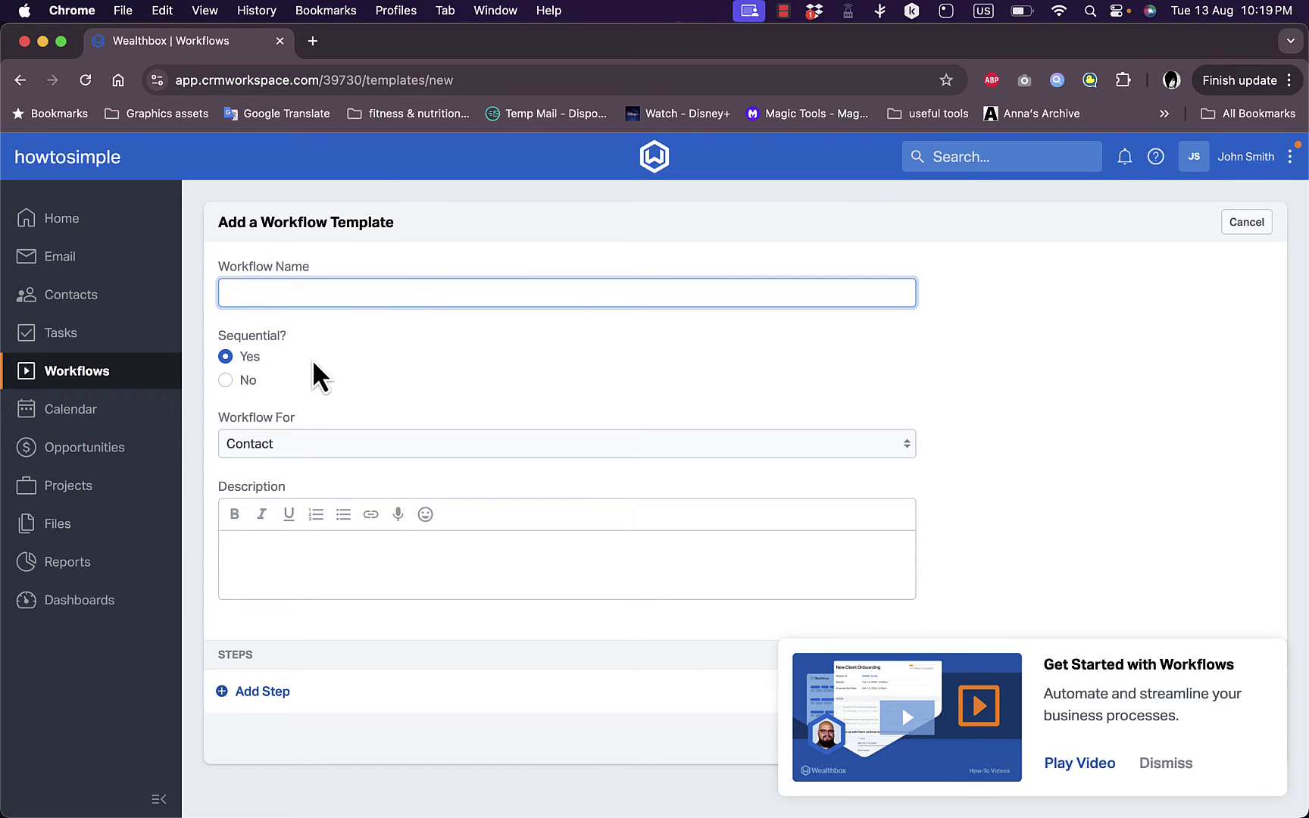
{"action": "left_click", "coordinate": [345, 445]}
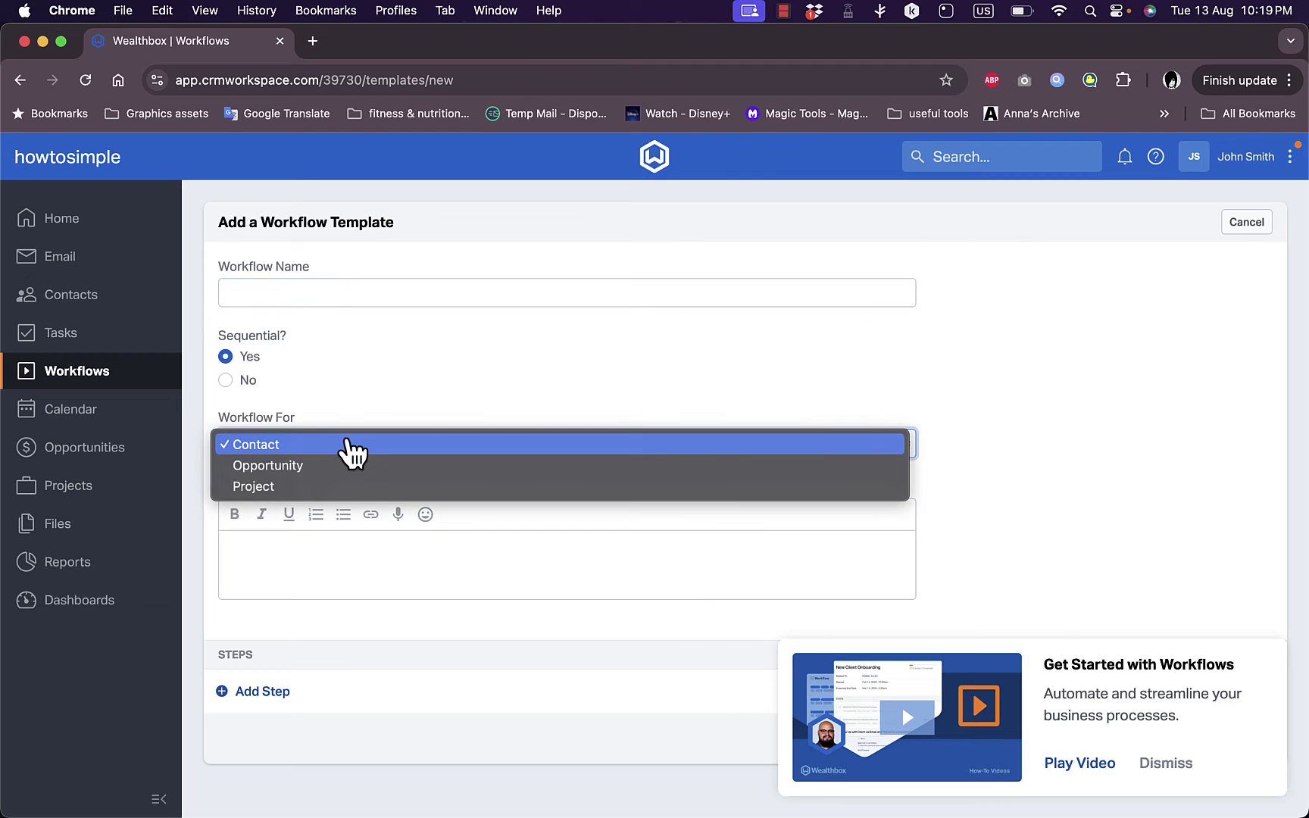
{"action": "left_click", "coordinate": [449, 365]}
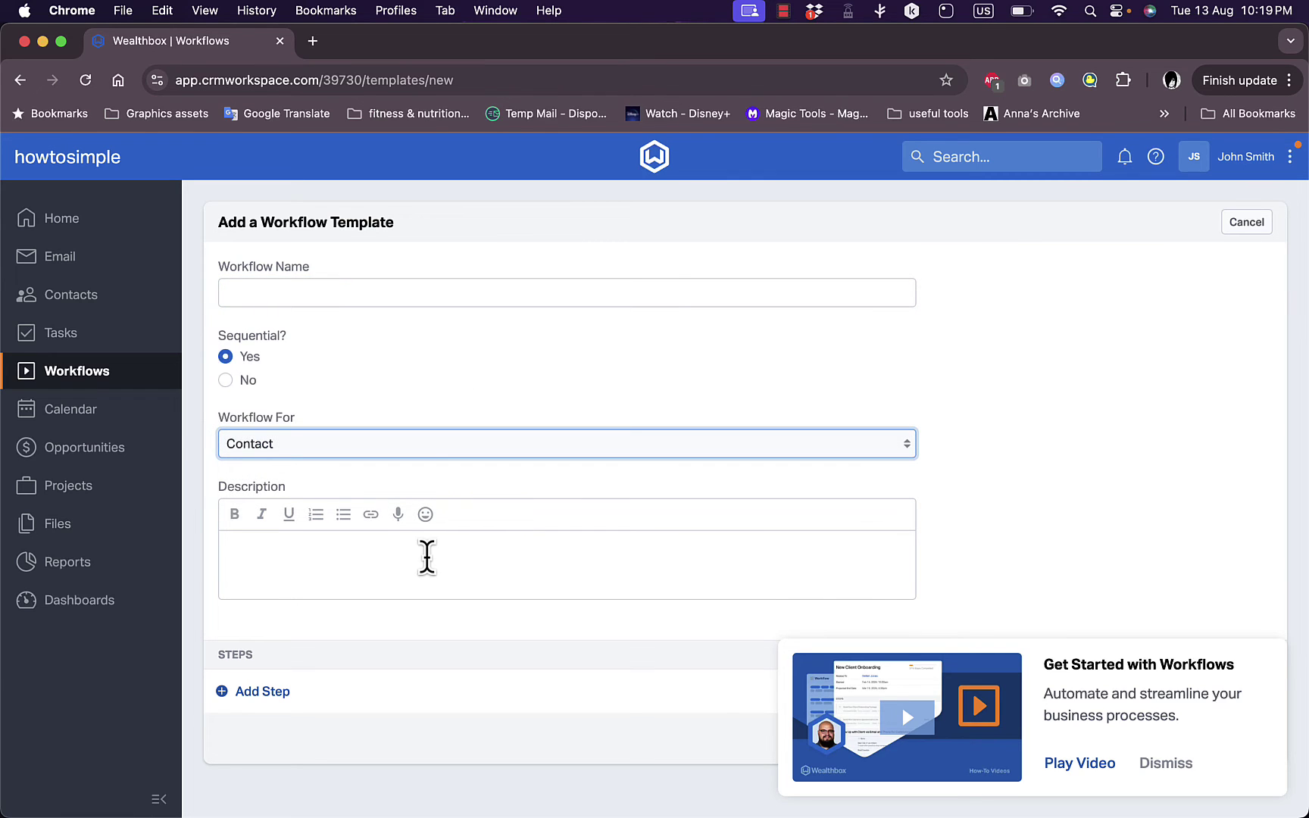
{"action": "left_click", "coordinate": [68, 415]}
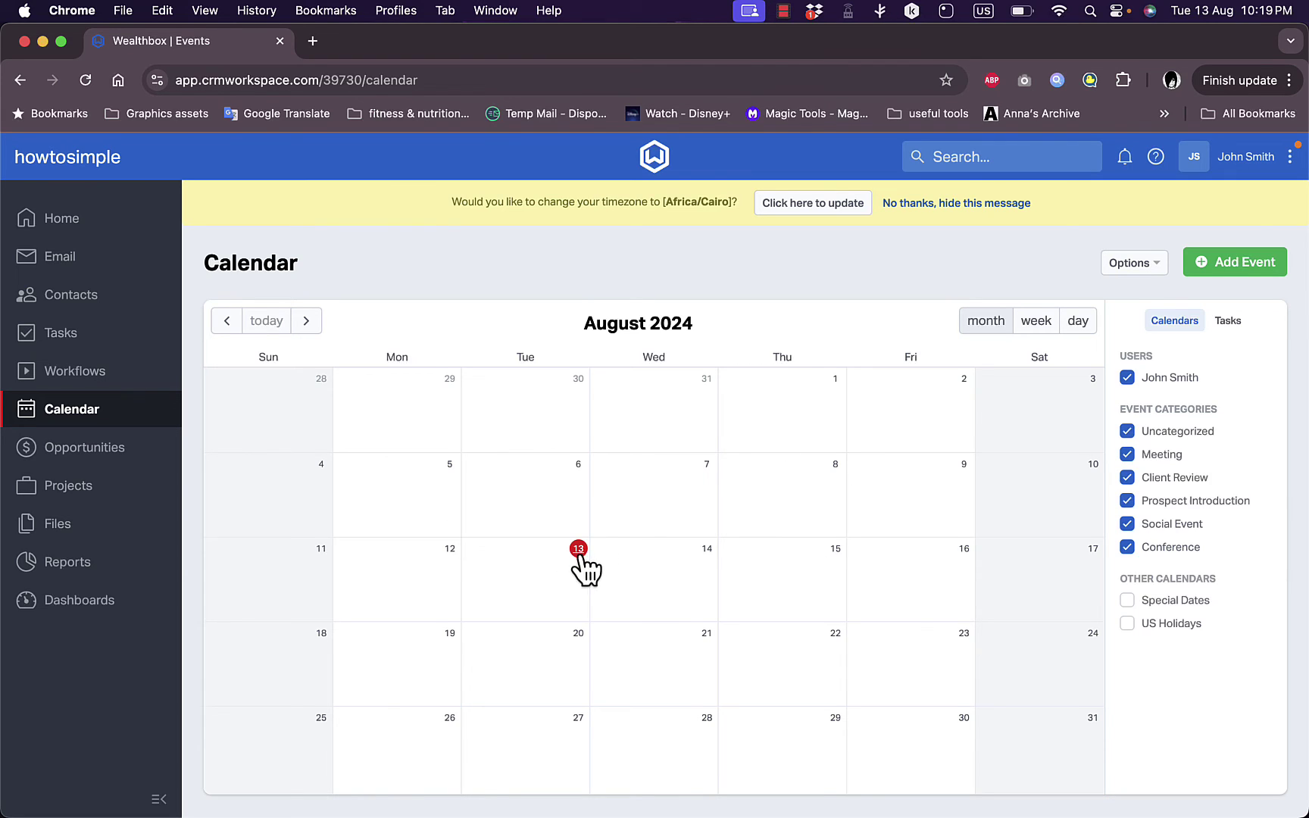
Step: View the calendar in week and then day layout before going to Opportunities
{"action": "left_click", "coordinate": [1036, 340]}
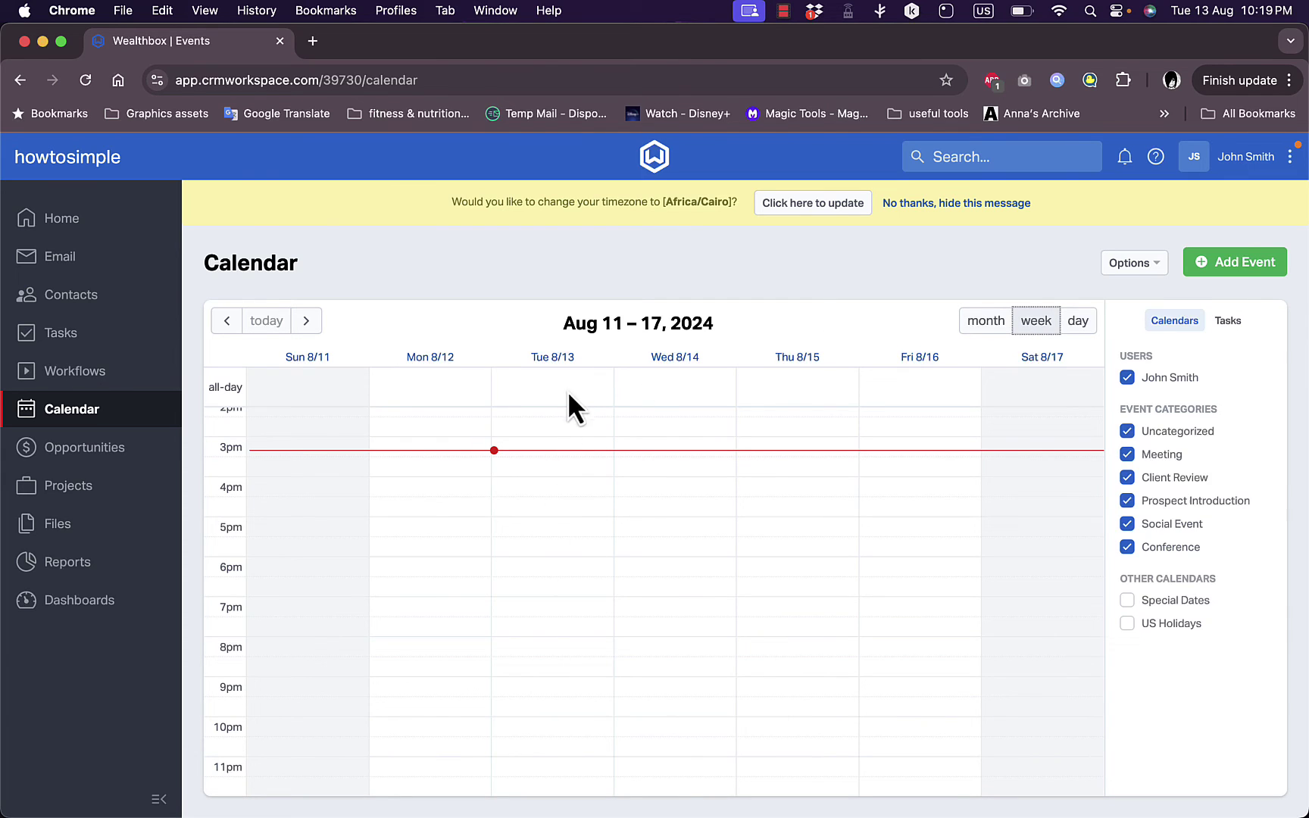
{"action": "left_click", "coordinate": [1078, 322]}
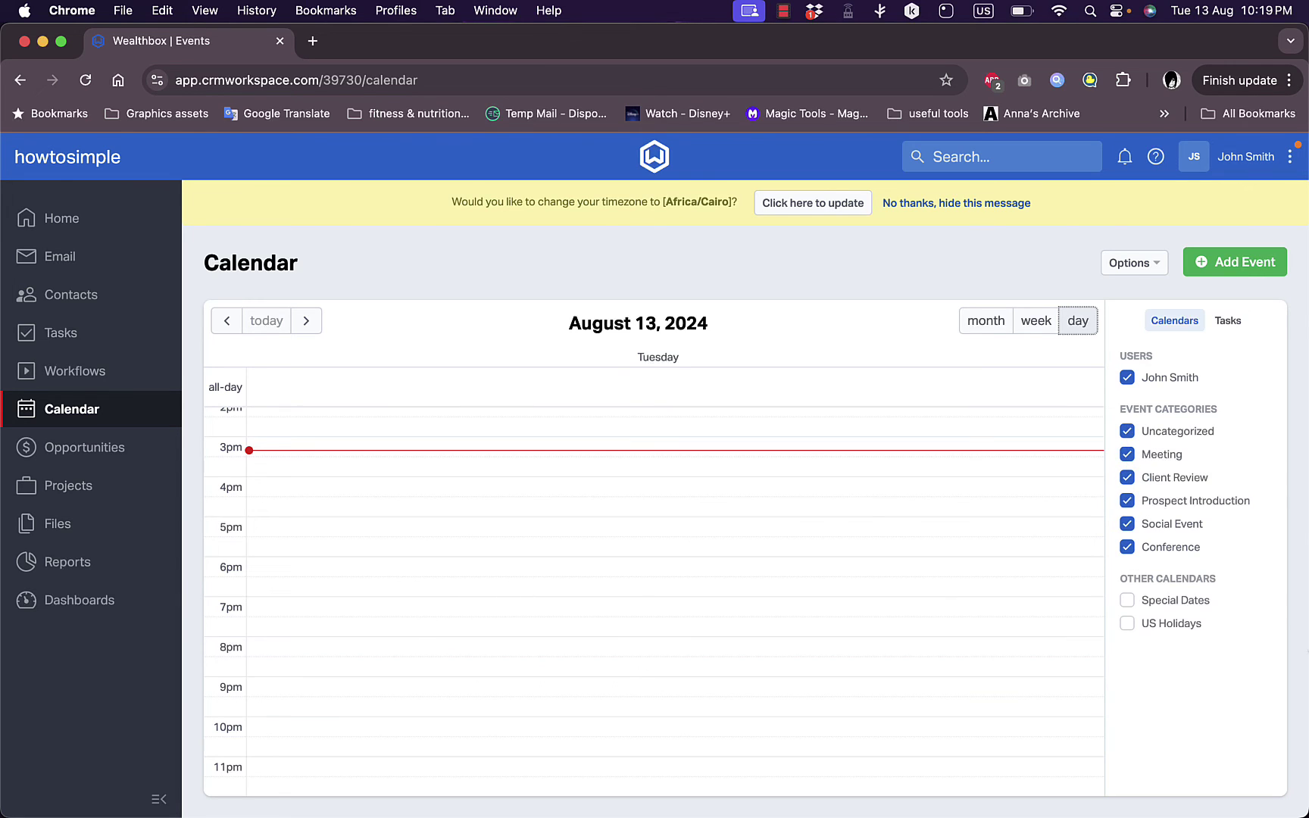
{"action": "left_click", "coordinate": [89, 454]}
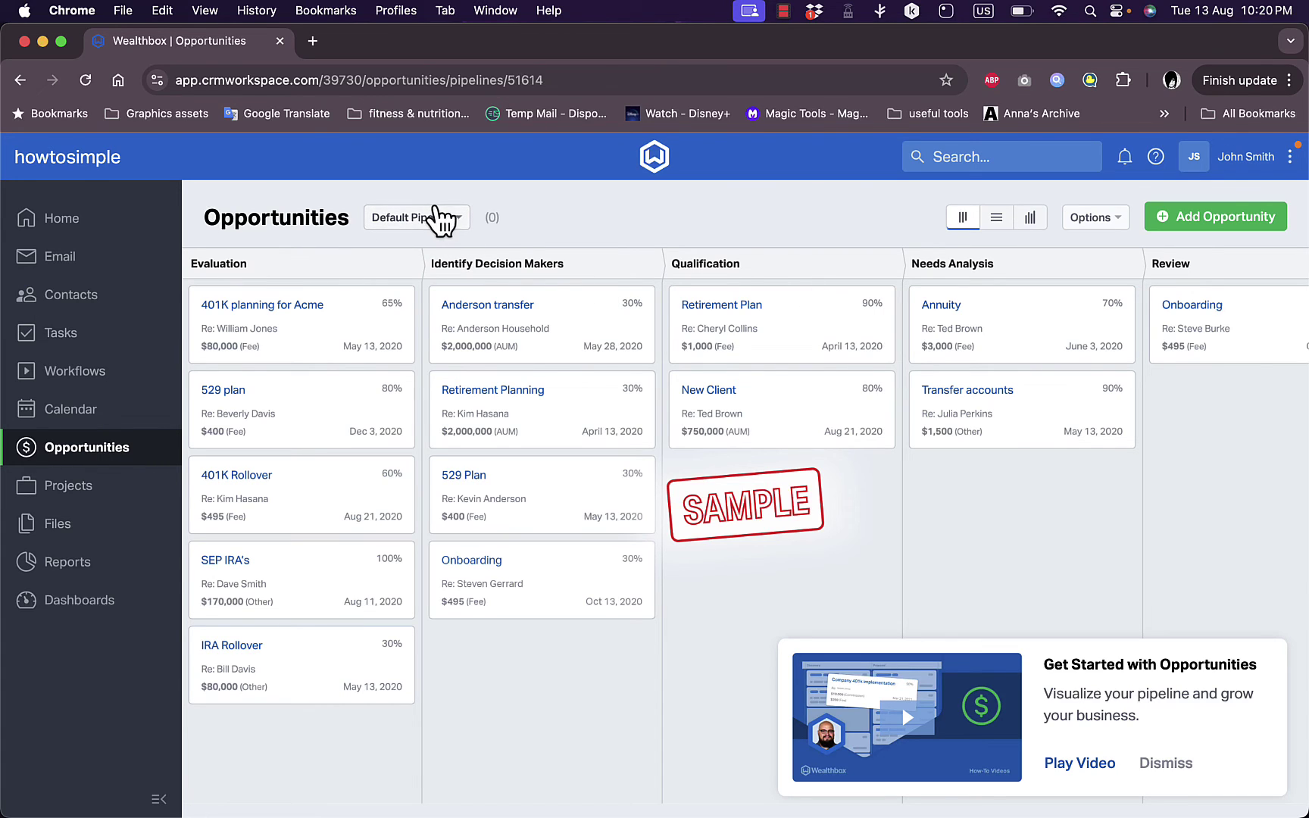
Step: Review the Default Pipeline's Manage Pipelines settings, then view the empty Projects list
{"action": "left_click", "coordinate": [438, 219]}
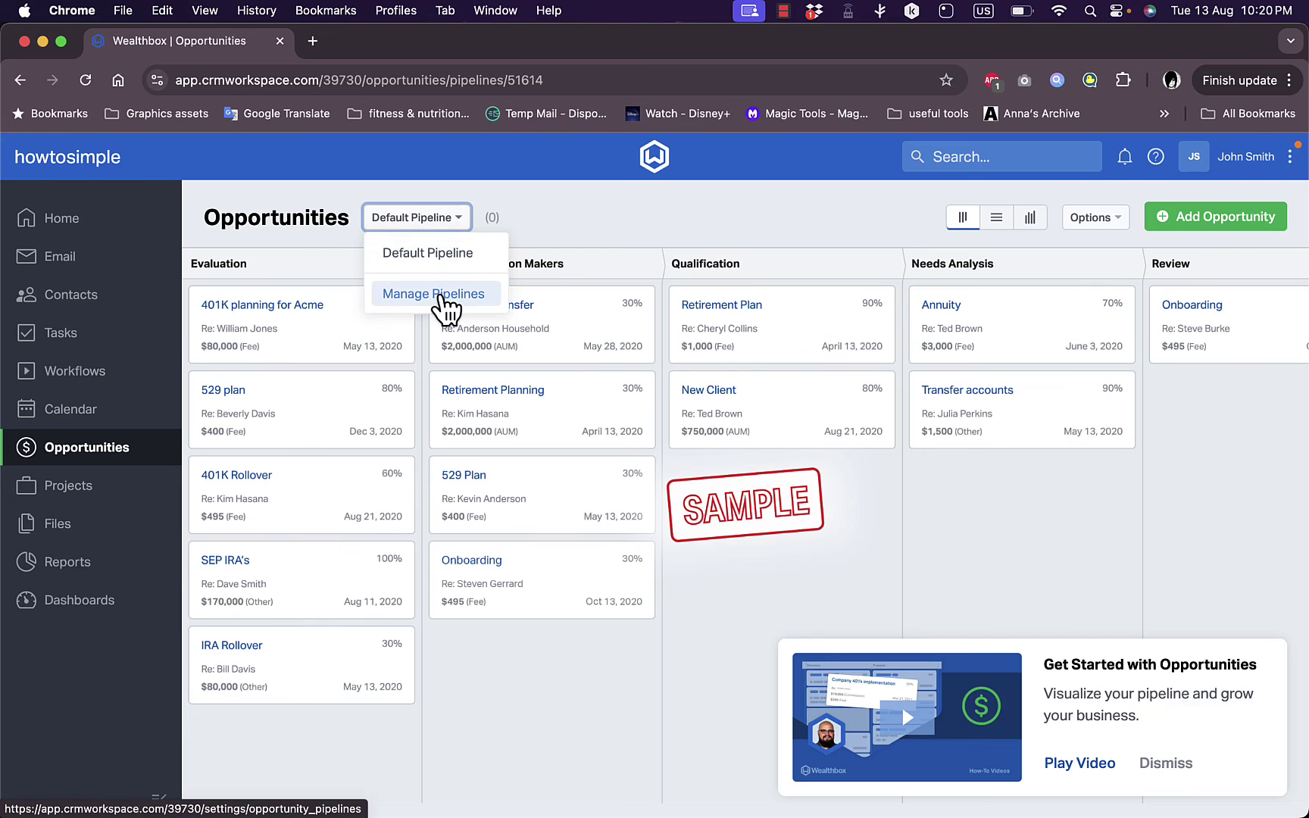
{"action": "left_click", "coordinate": [445, 299]}
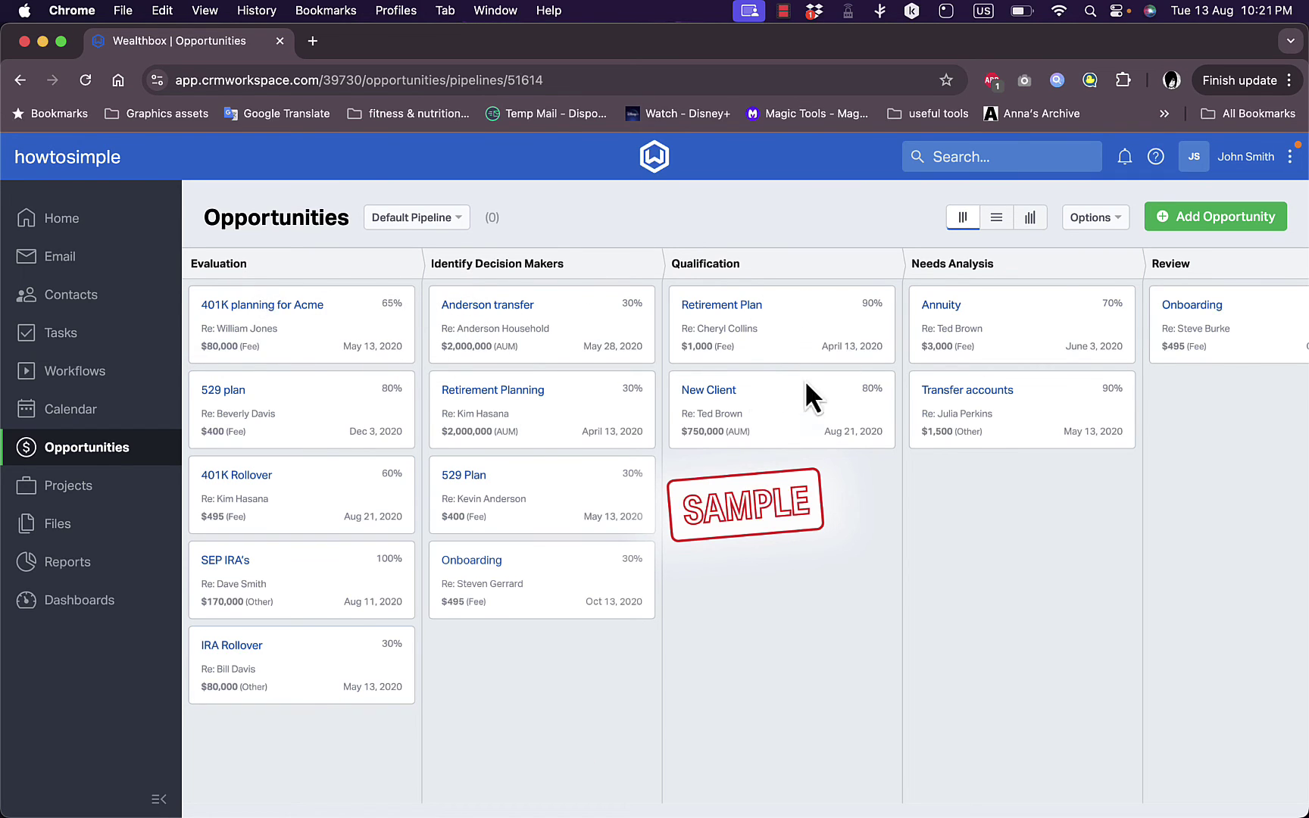
{"action": "left_click", "coordinate": [71, 491]}
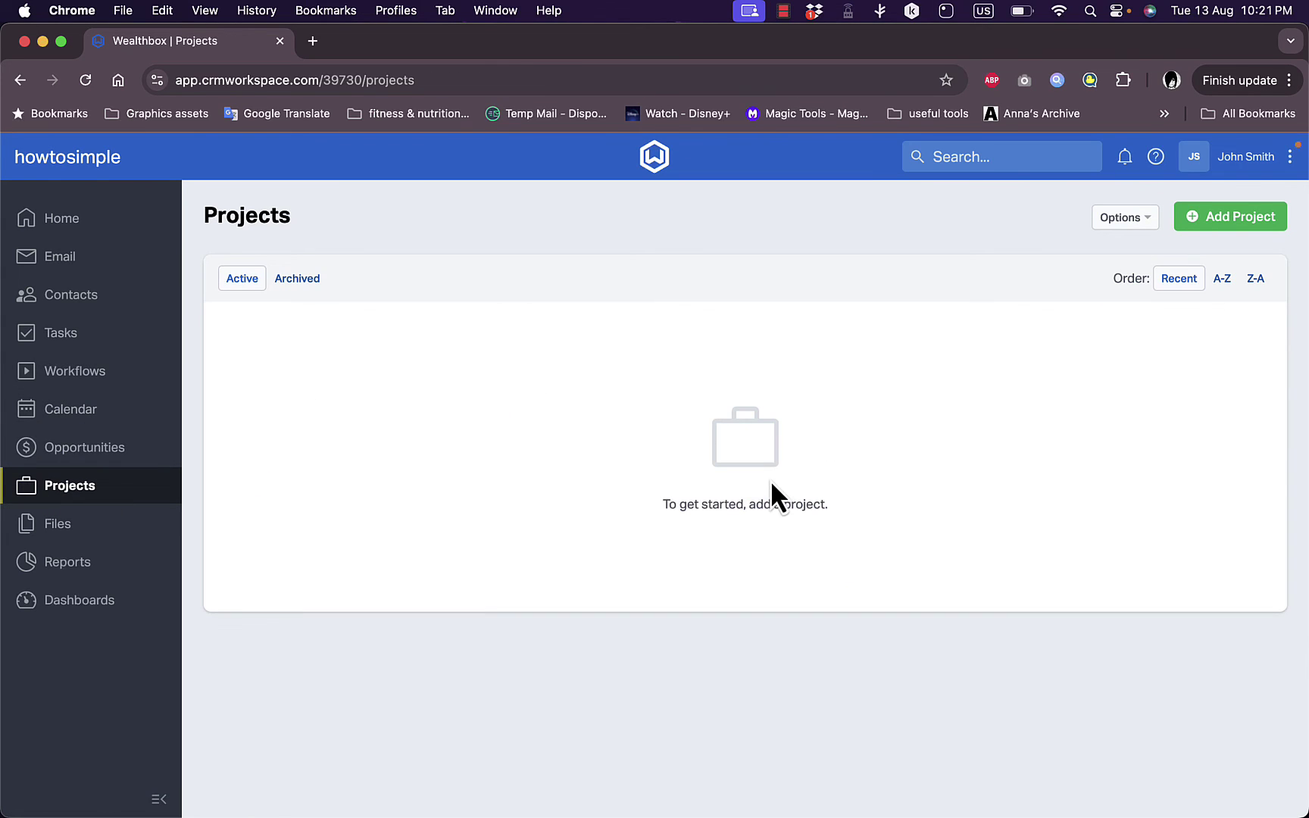
Step: Start a new project, abandon it unsaved, and switch to the empty Files page
{"action": "left_click", "coordinate": [1233, 222]}
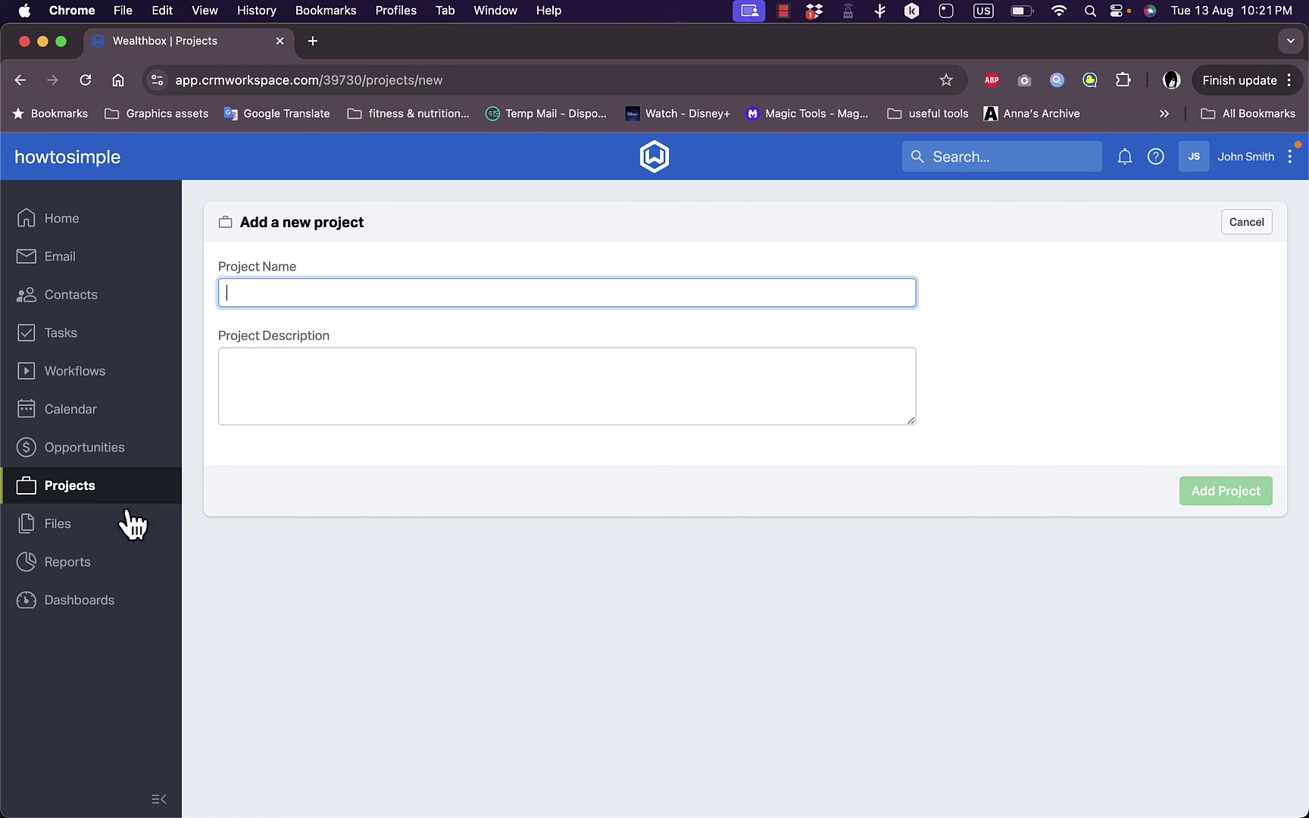
{"action": "left_click", "coordinate": [92, 528]}
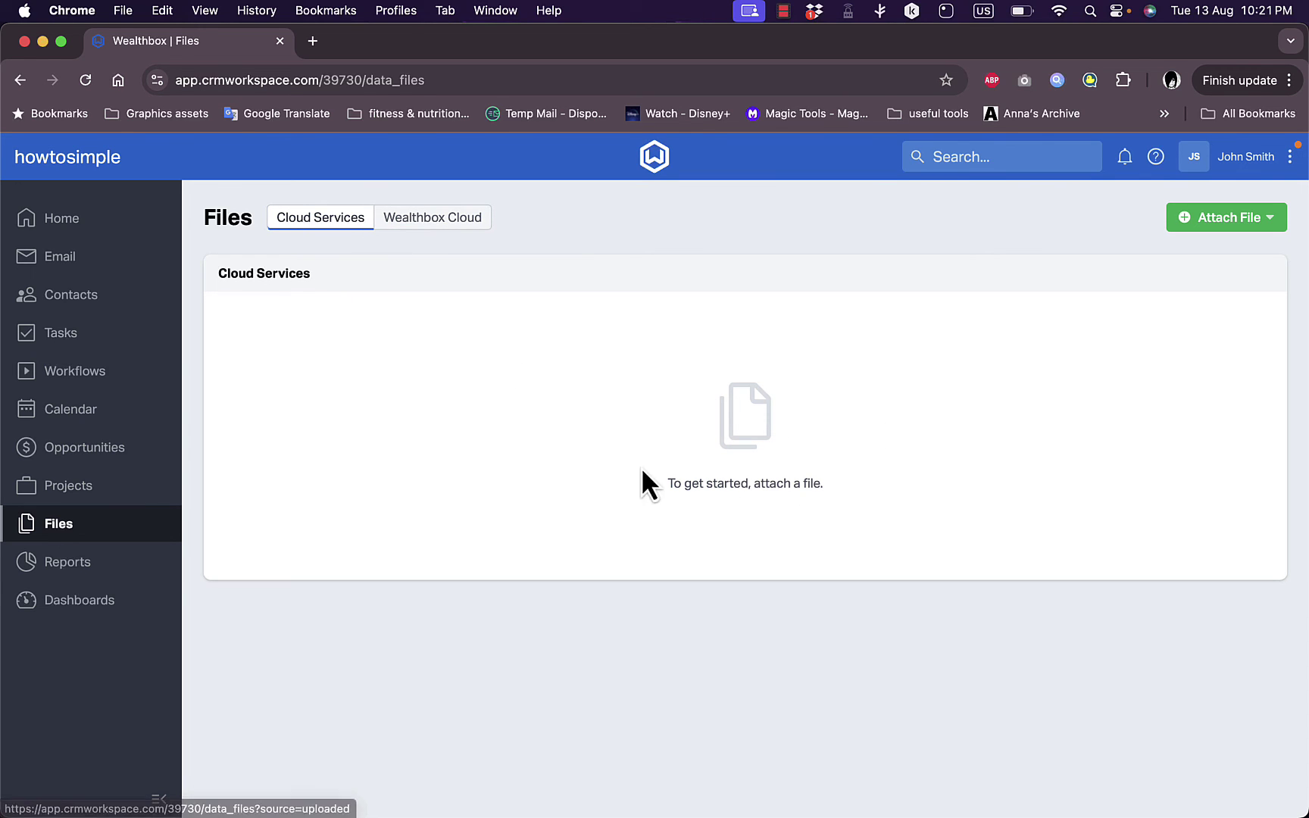
Step: Check the empty Wealthbox Cloud tab and Attach File sources, then view the eight sample reports
{"action": "left_click", "coordinate": [437, 219]}
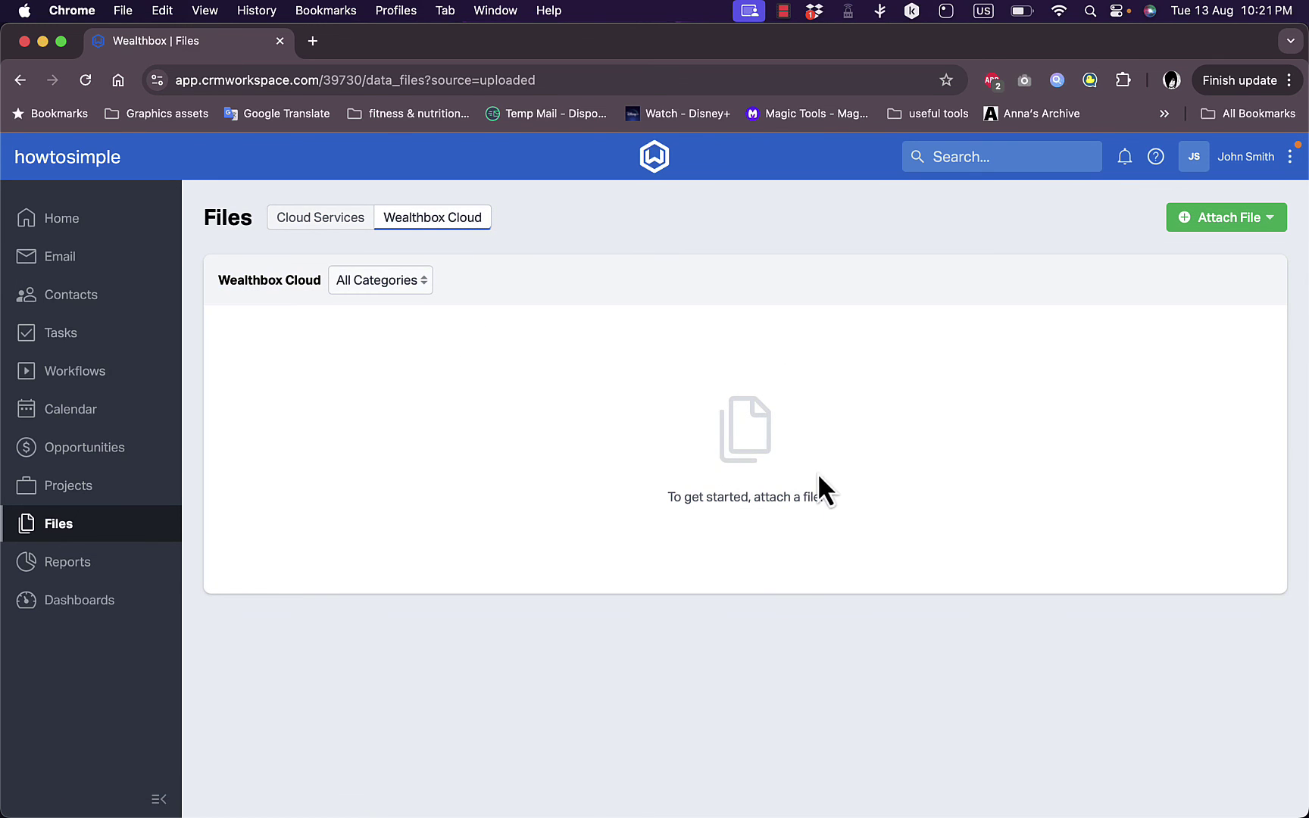
{"action": "left_click", "coordinate": [1205, 227]}
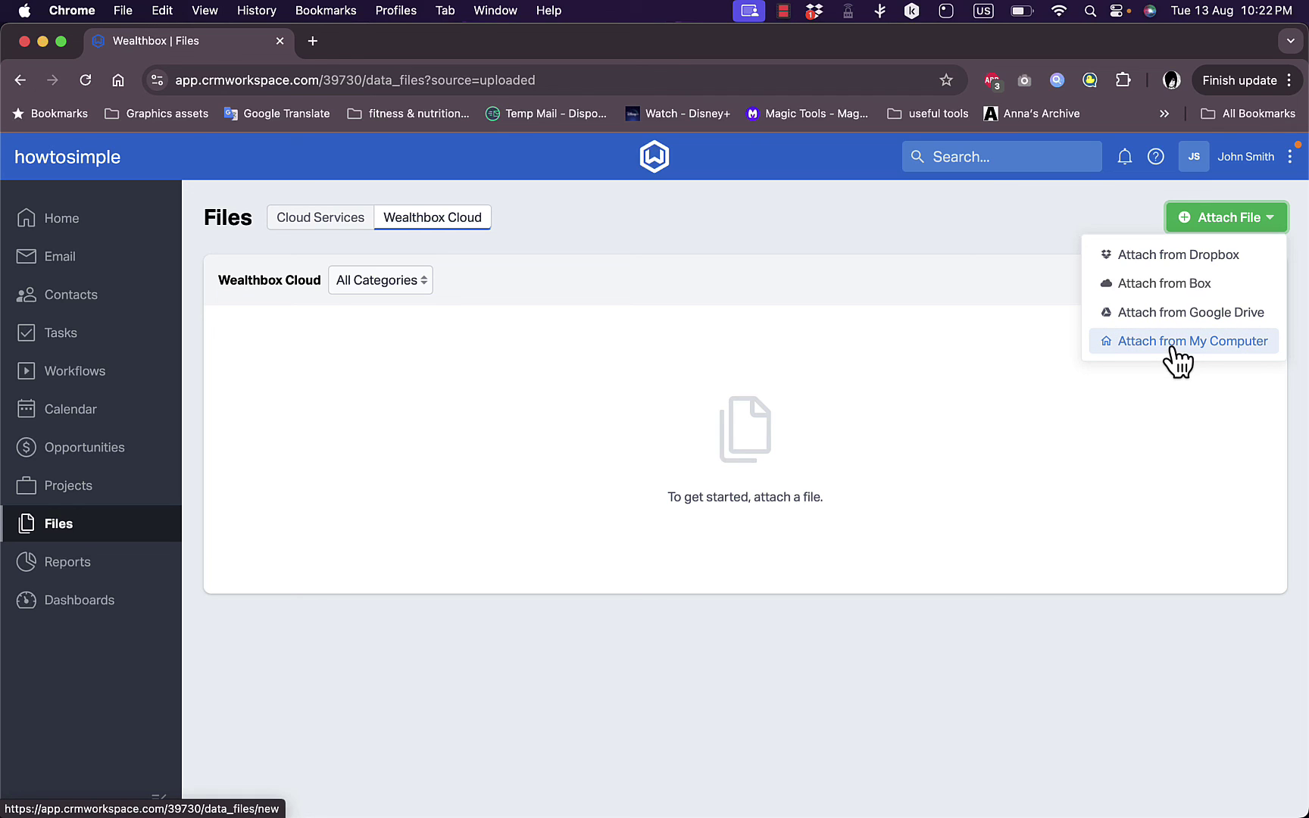
{"action": "left_click", "coordinate": [112, 562]}
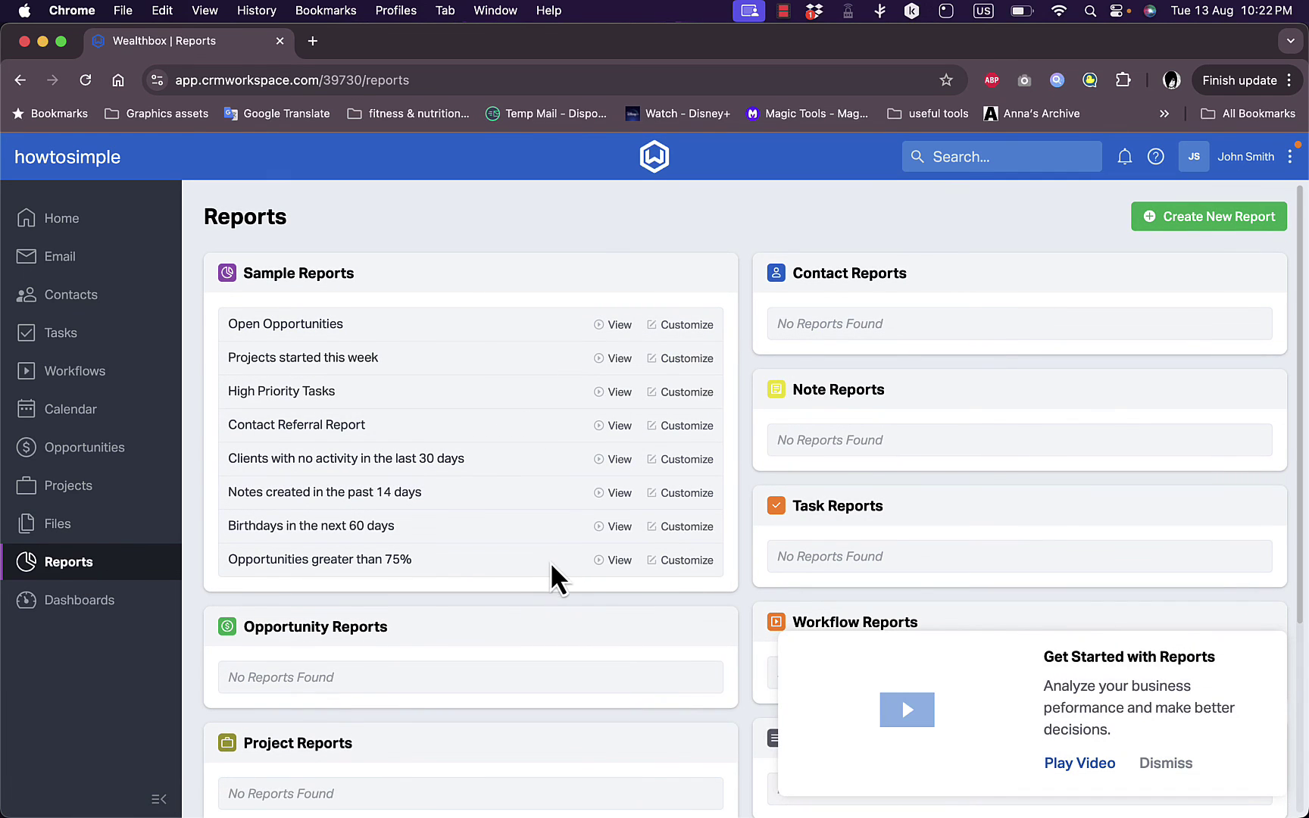
Step: Scroll through all report categories, then reach the Dashboards offer of Premier at $99.00 per user/month
{"action": "scroll", "coordinate": [547, 562], "scroll_direction": "down", "scroll_amount": 5}
{"action": "scroll", "coordinate": [546, 562], "scroll_direction": "up", "scroll_amount": 5}
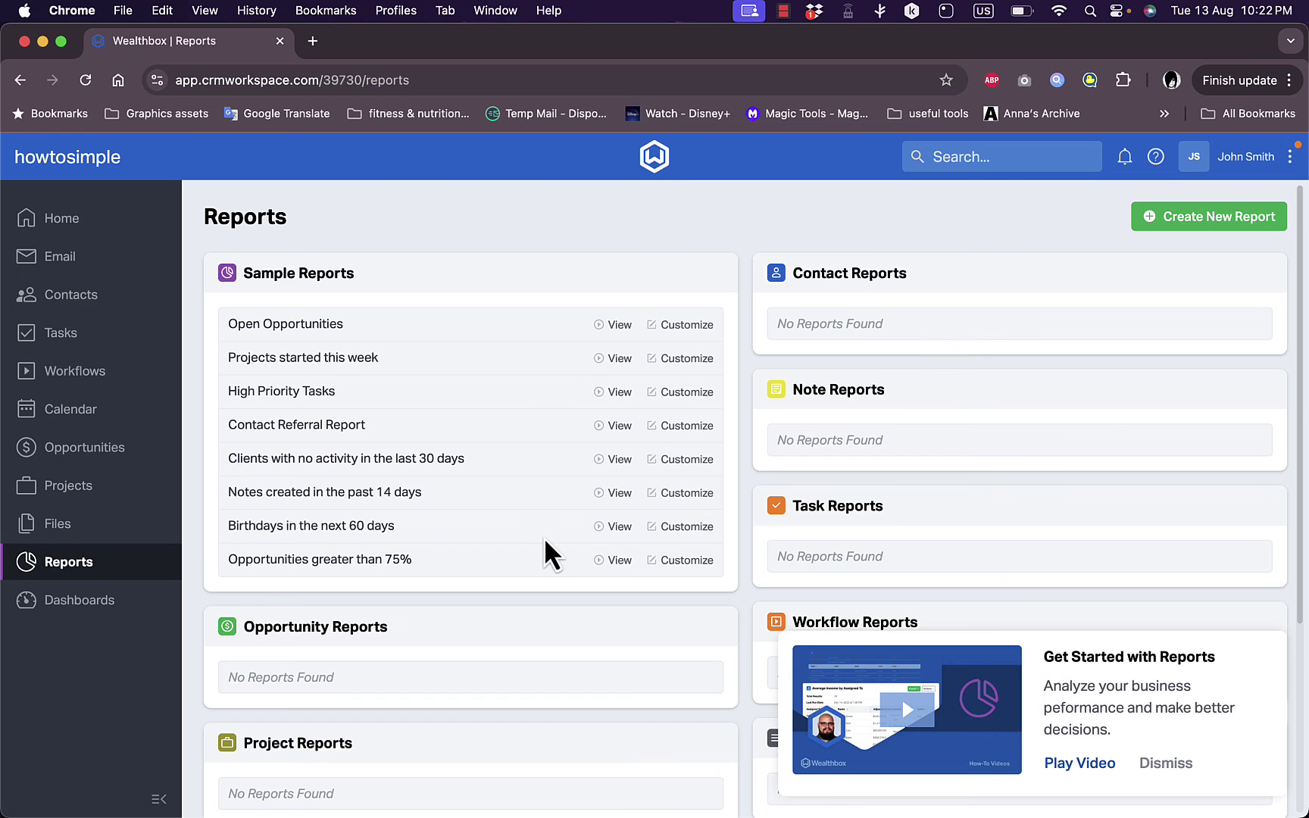
{"action": "scroll", "coordinate": [543, 539], "scroll_direction": "down", "scroll_amount": 5}
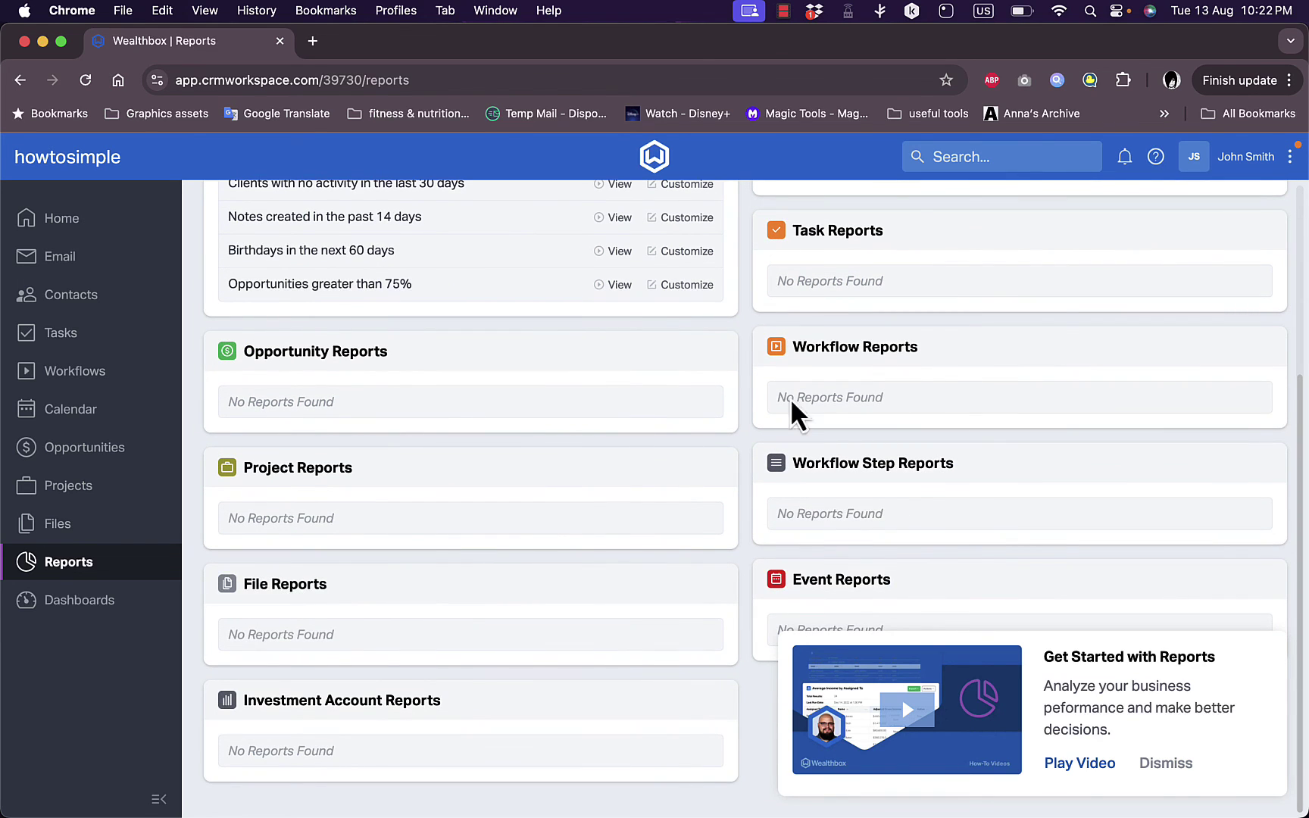
{"action": "left_click", "coordinate": [102, 602]}
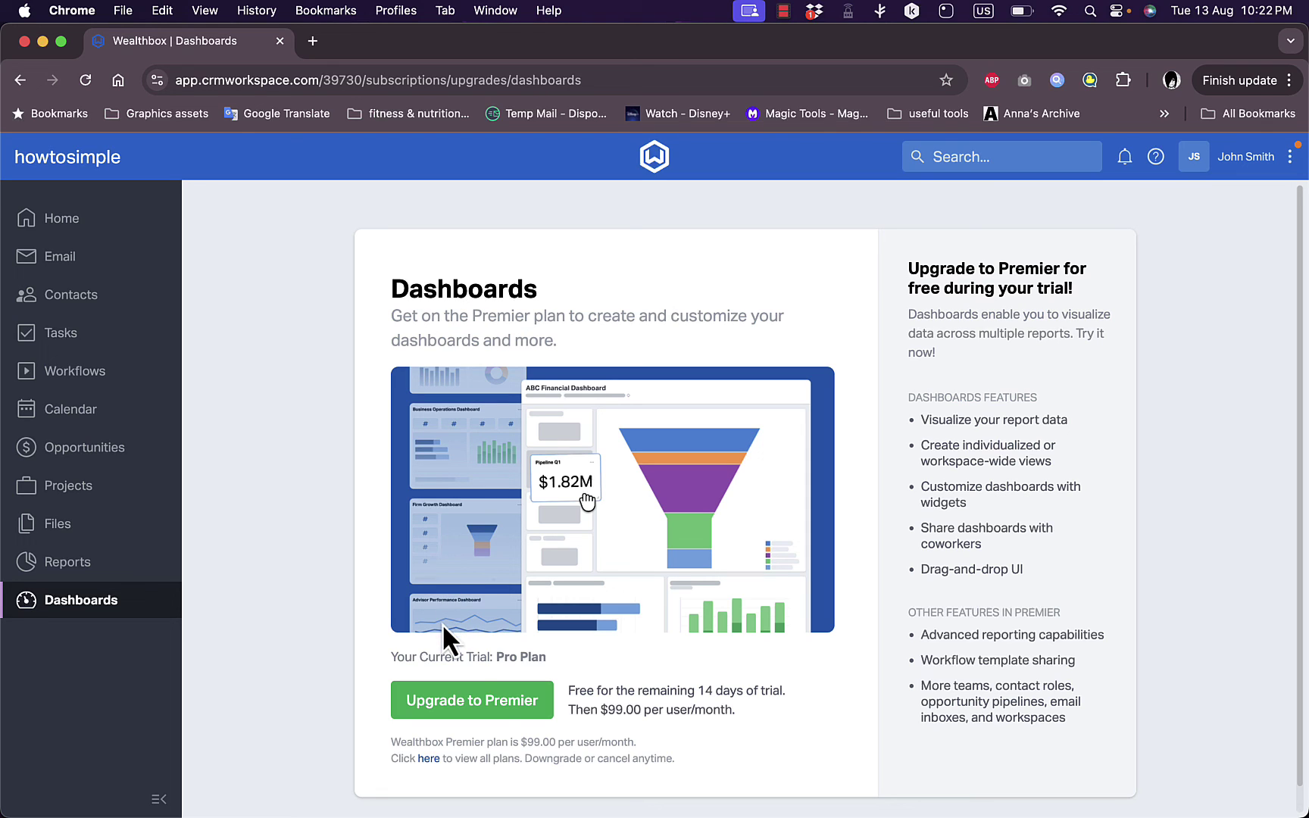
Step: Confirm the plan change to Premier and create a new 'My Dashboard'
{"action": "left_click", "coordinate": [477, 701]}
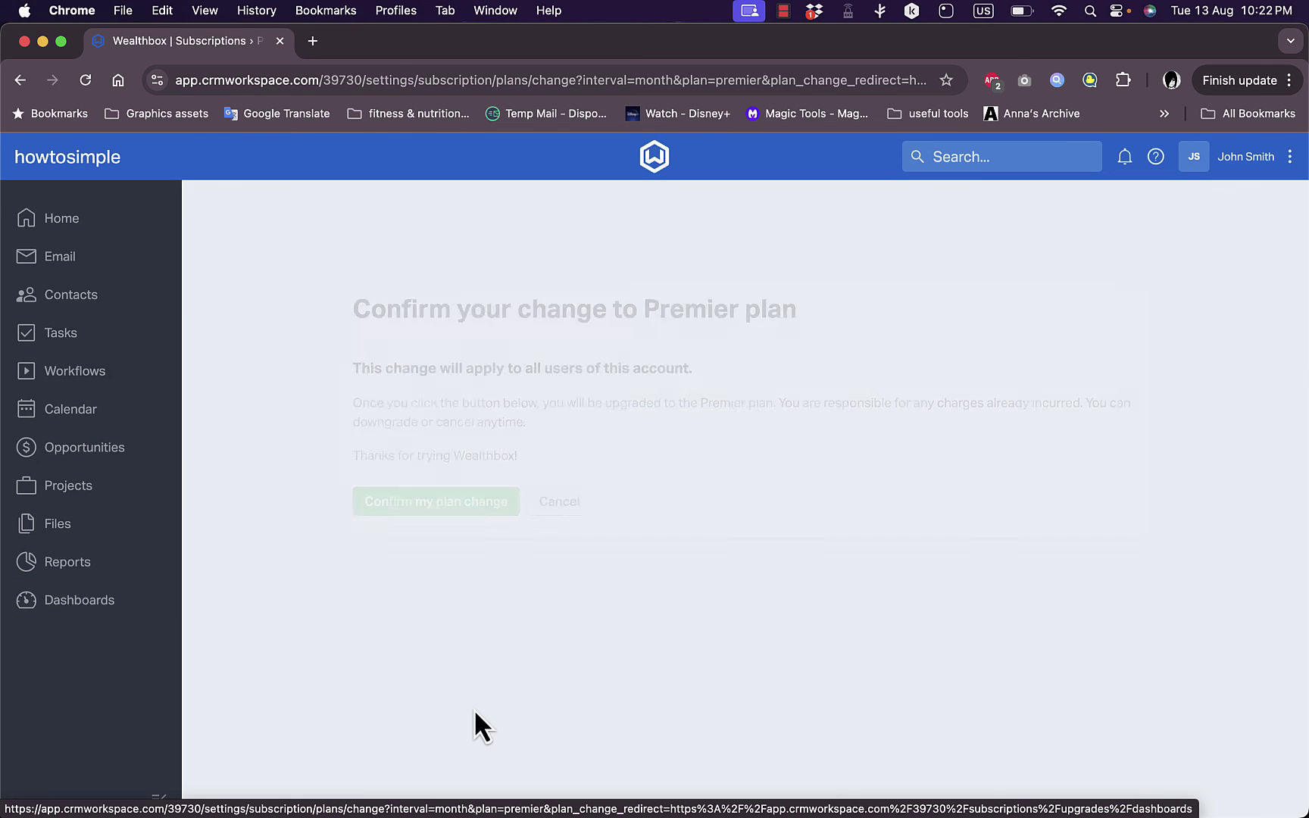
{"action": "left_click", "coordinate": [454, 502]}
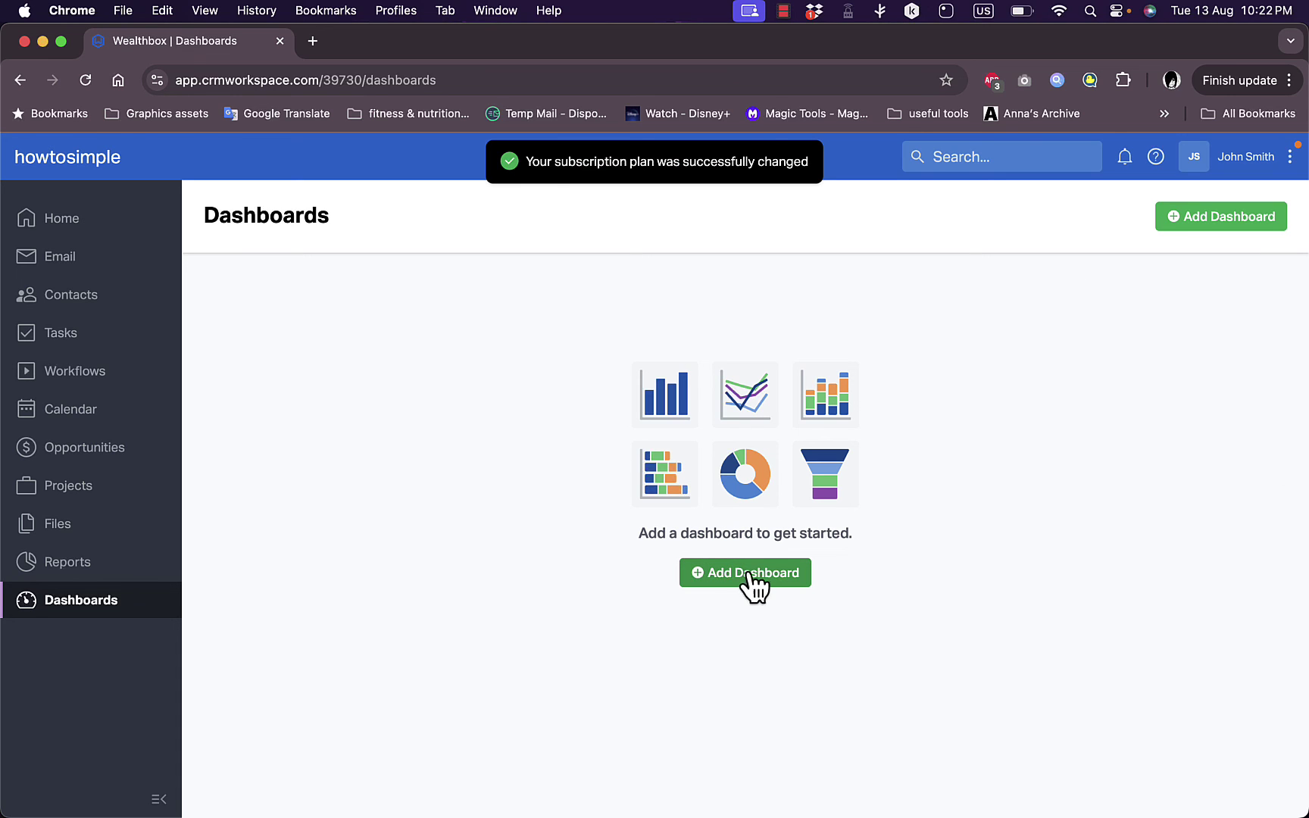
{"action": "left_click", "coordinate": [752, 574]}
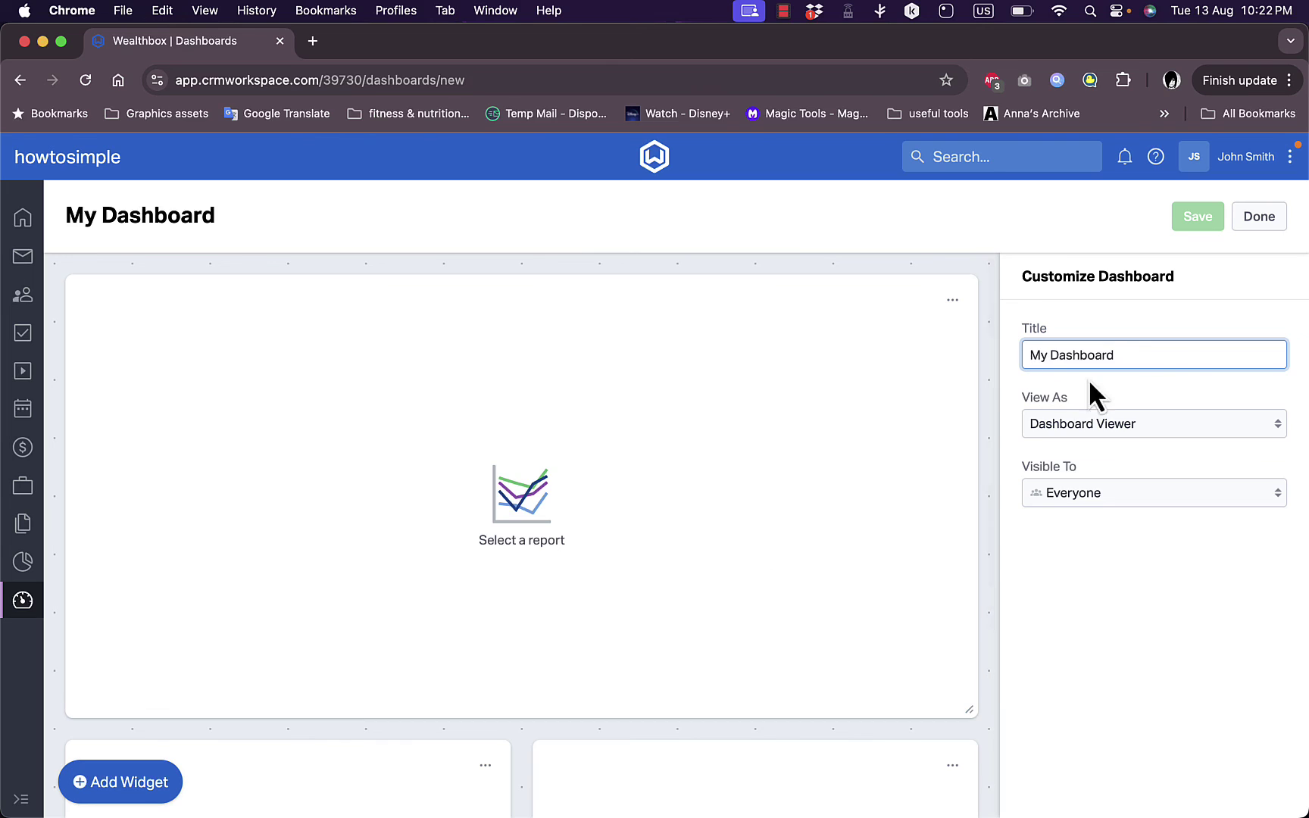
{"action": "left_click", "coordinate": [1173, 382]}
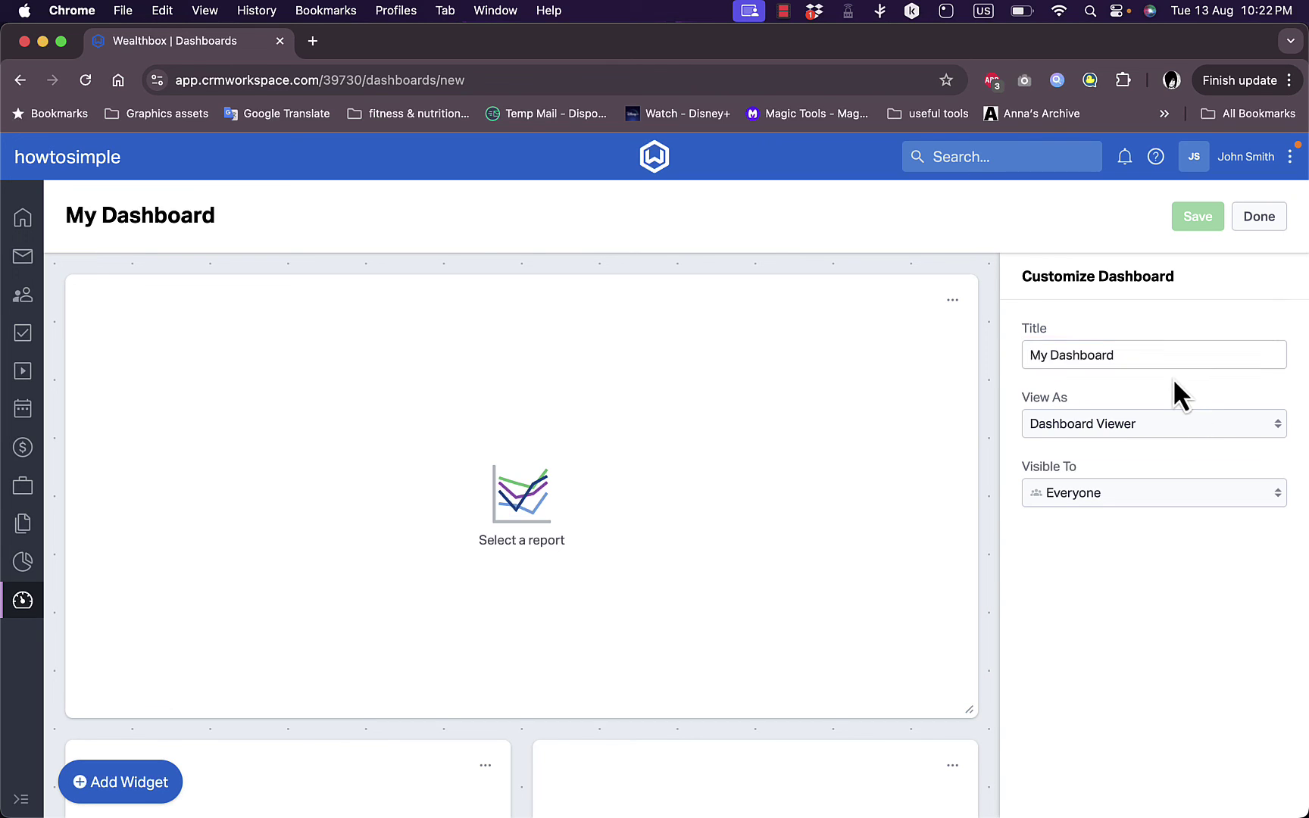
{"action": "left_click", "coordinate": [1142, 426]}
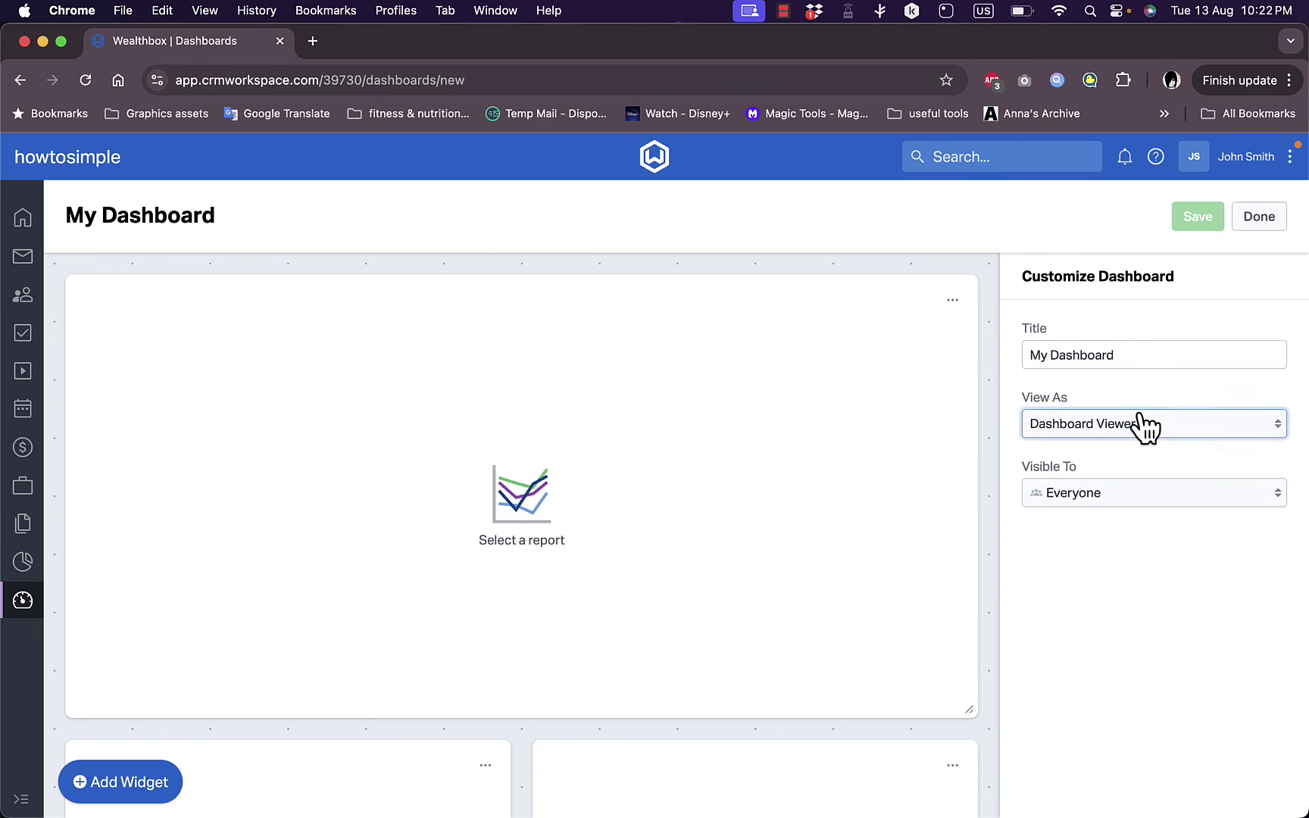
{"action": "left_click", "coordinate": [1110, 496]}
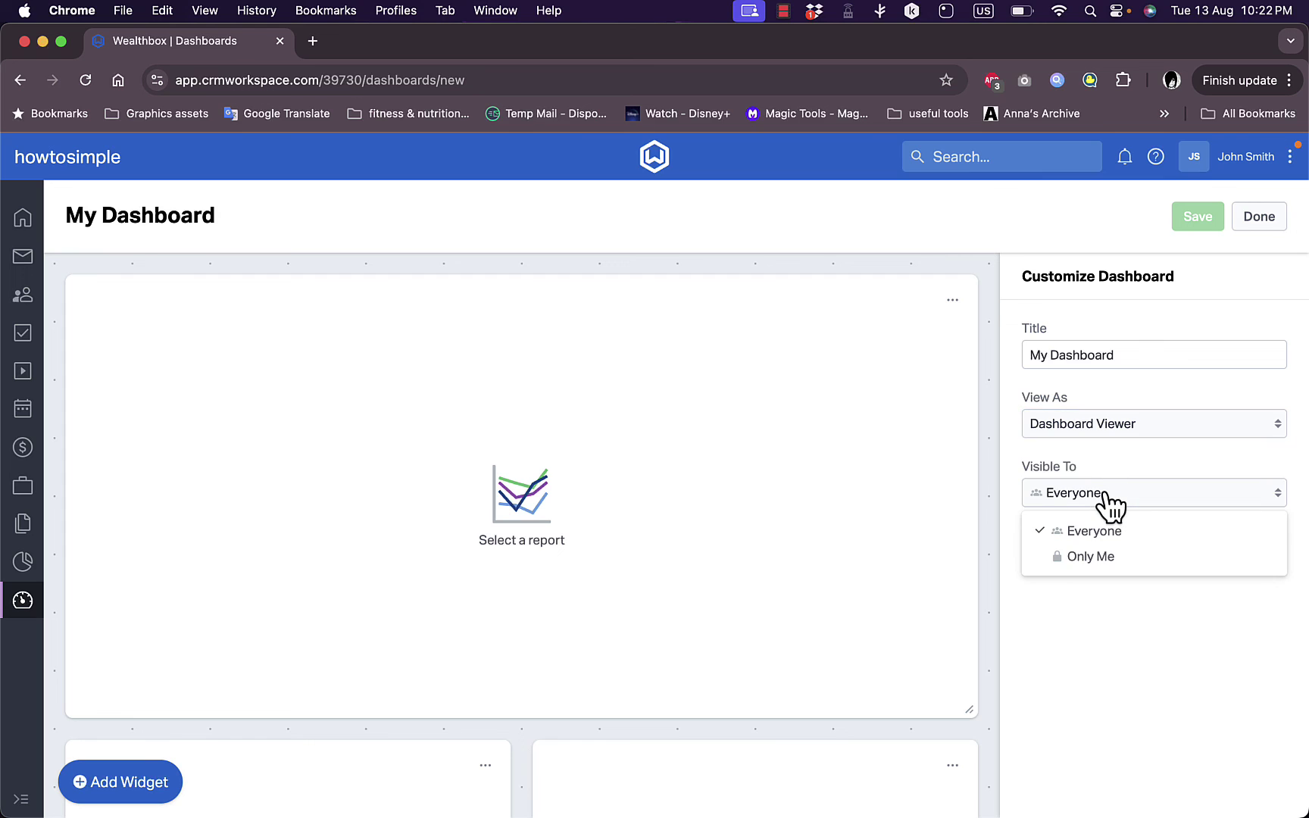
{"action": "double_click", "coordinate": [1064, 496]}
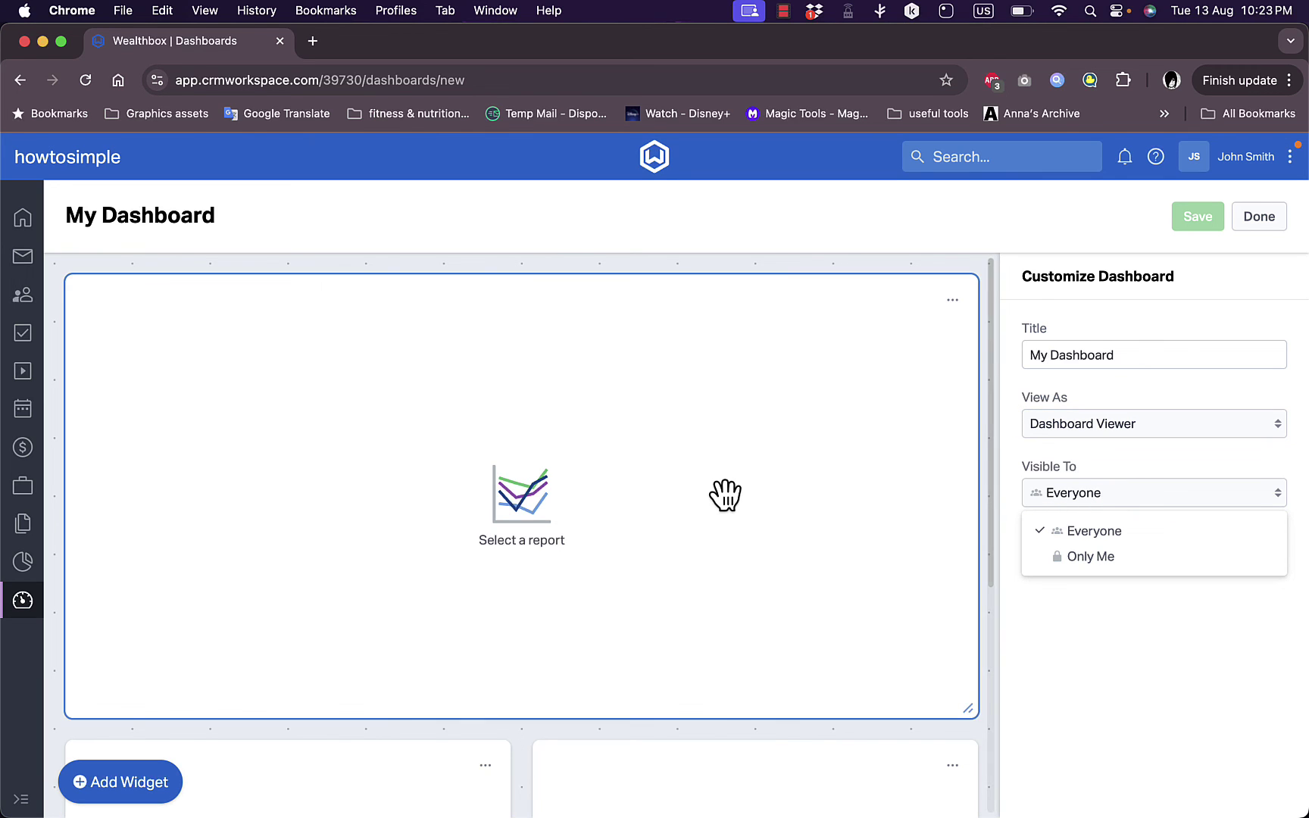
{"action": "scroll", "coordinate": [712, 494], "scroll_direction": "down", "scroll_amount": 5}
{"action": "scroll", "coordinate": [716, 598], "scroll_direction": "up", "scroll_amount": 5}
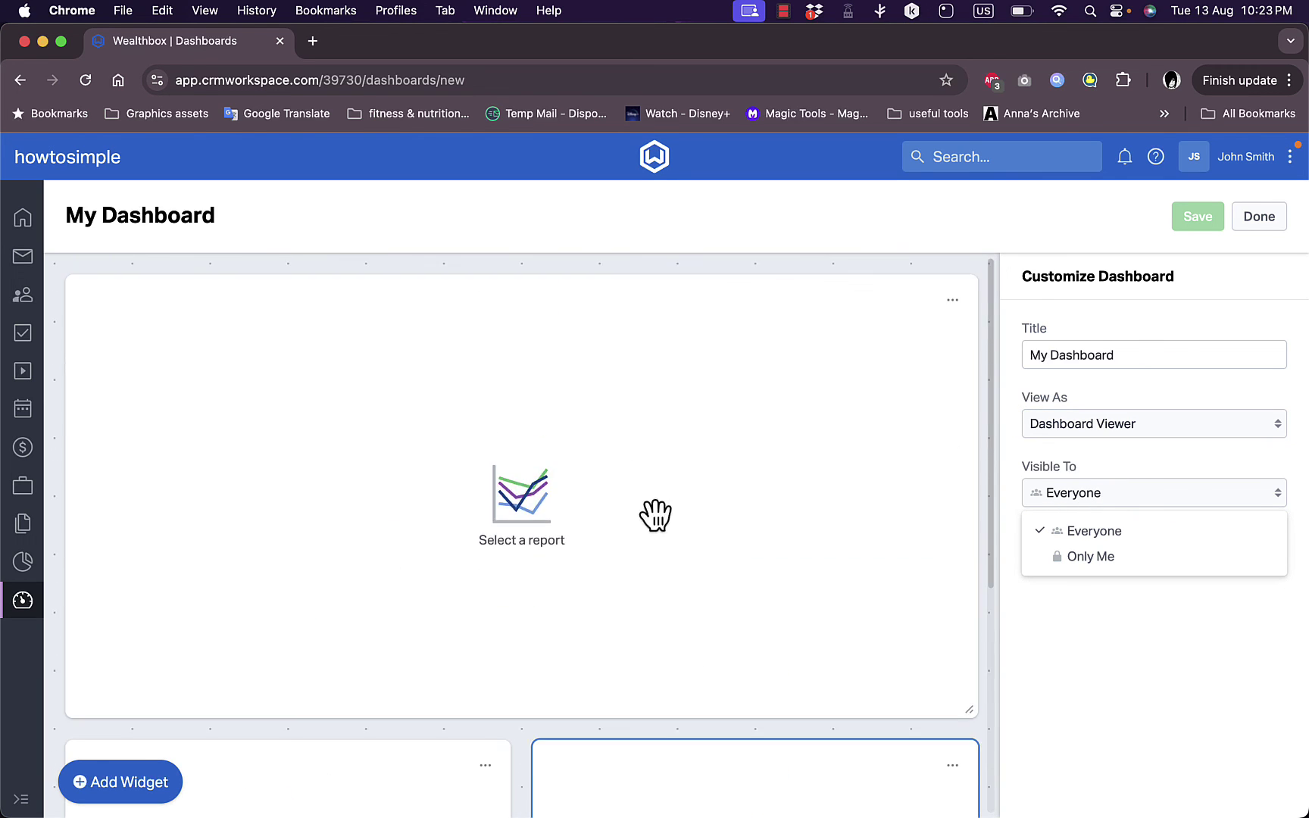